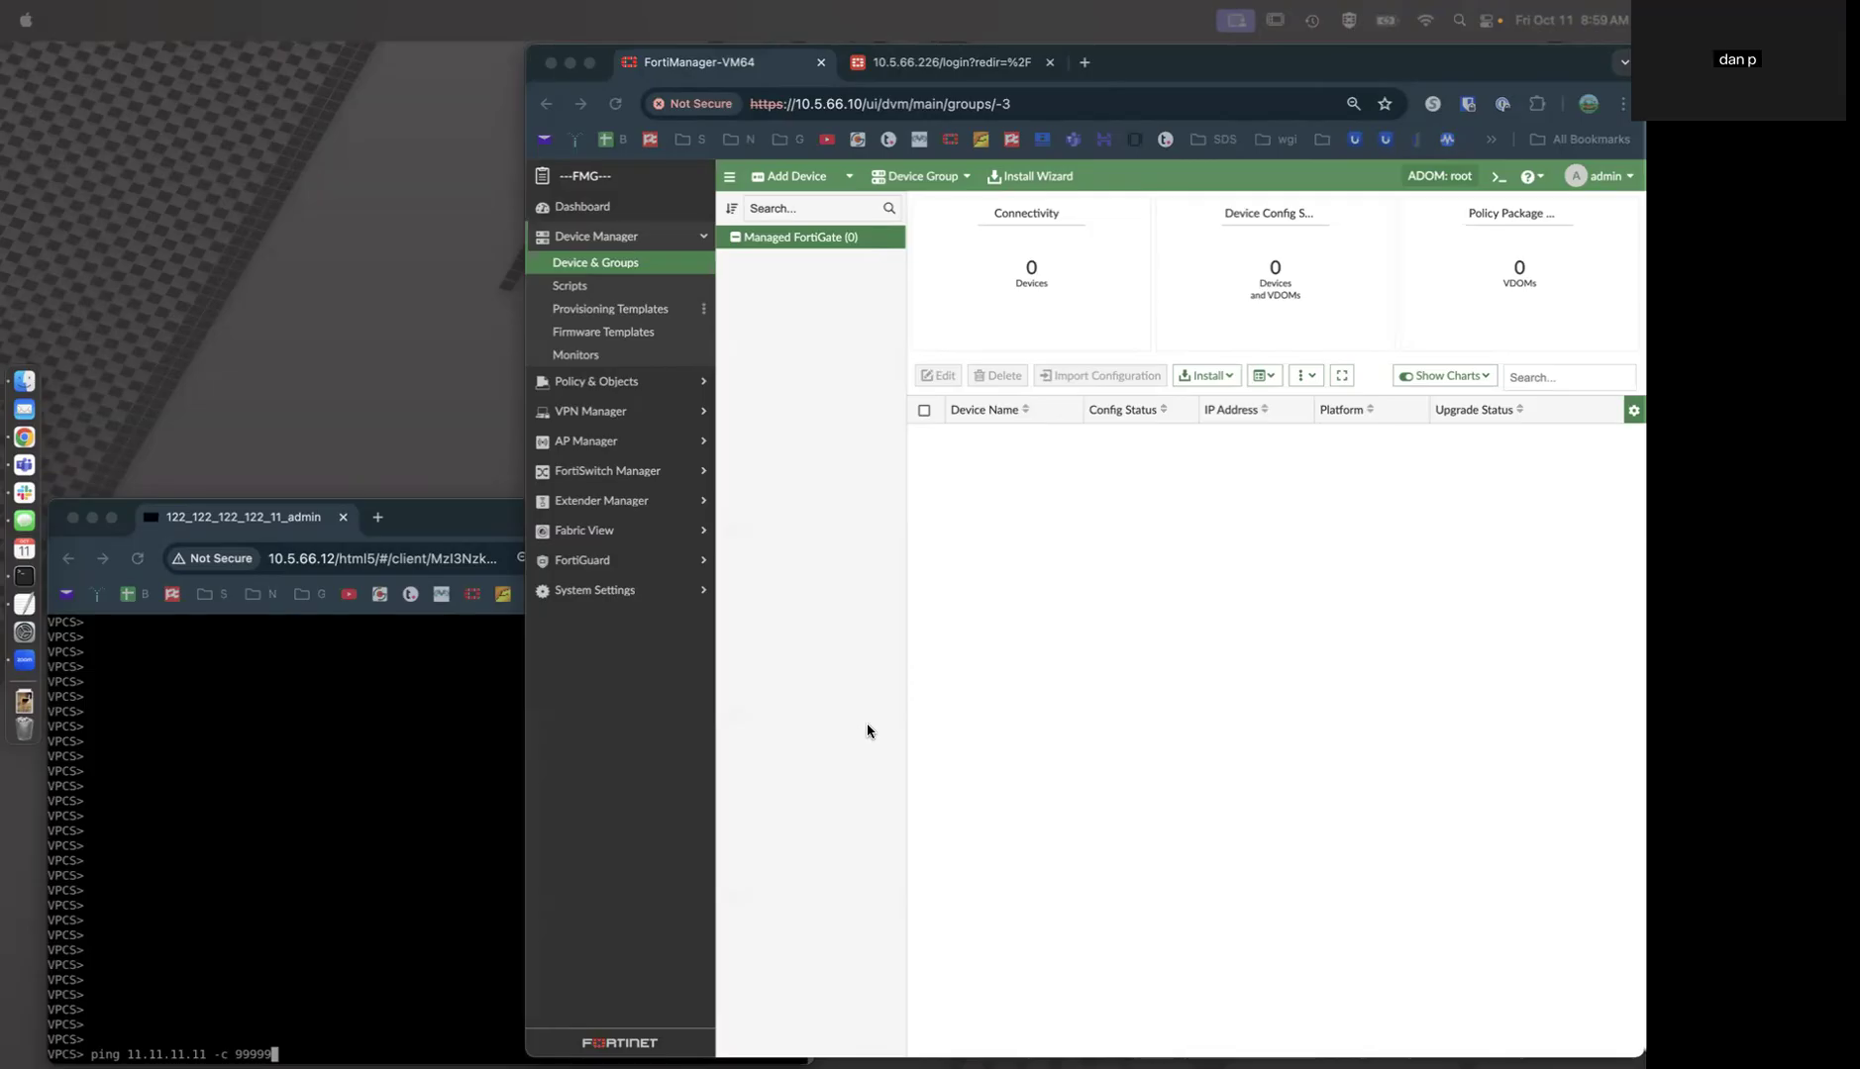
Replace the FortiGate's default admin password, then sign back in as admin with the new password.
click(1008, 54)
text(admin)
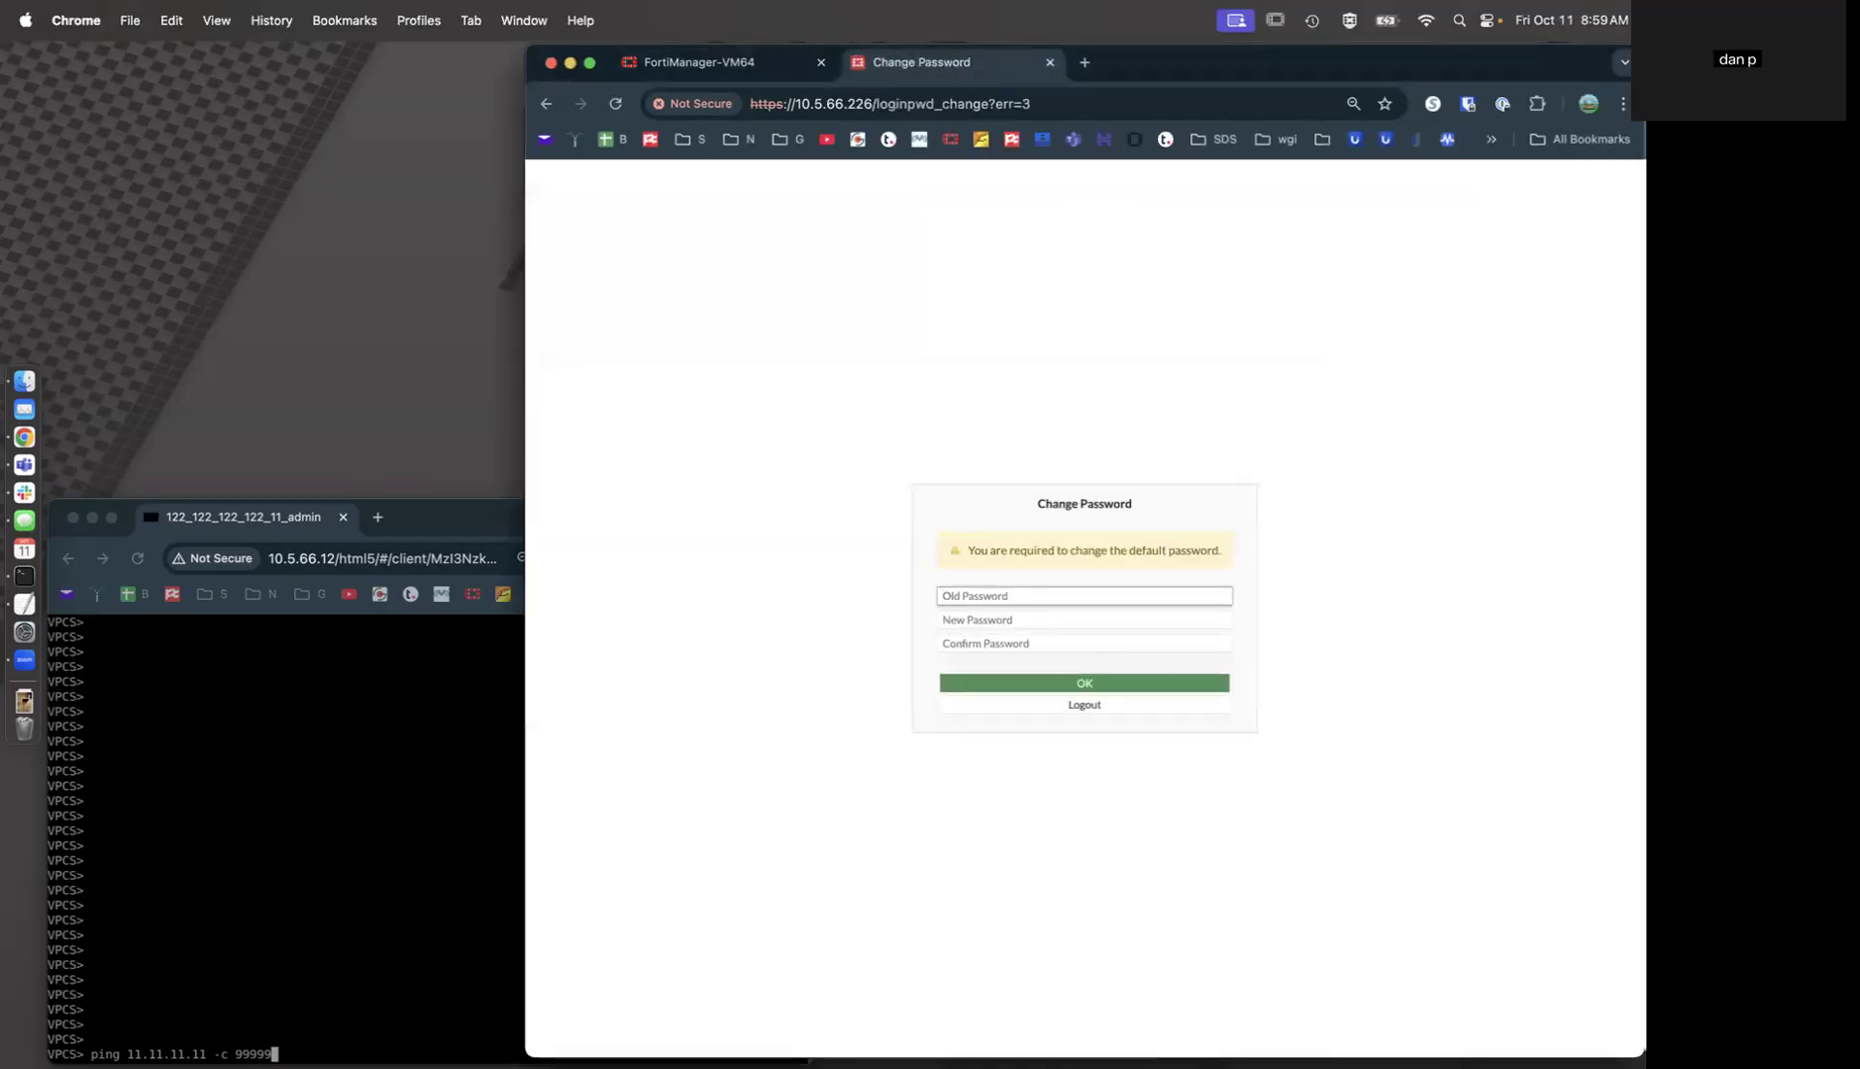
key(Tab)
text(•••••)
key(Tab)
text(•)
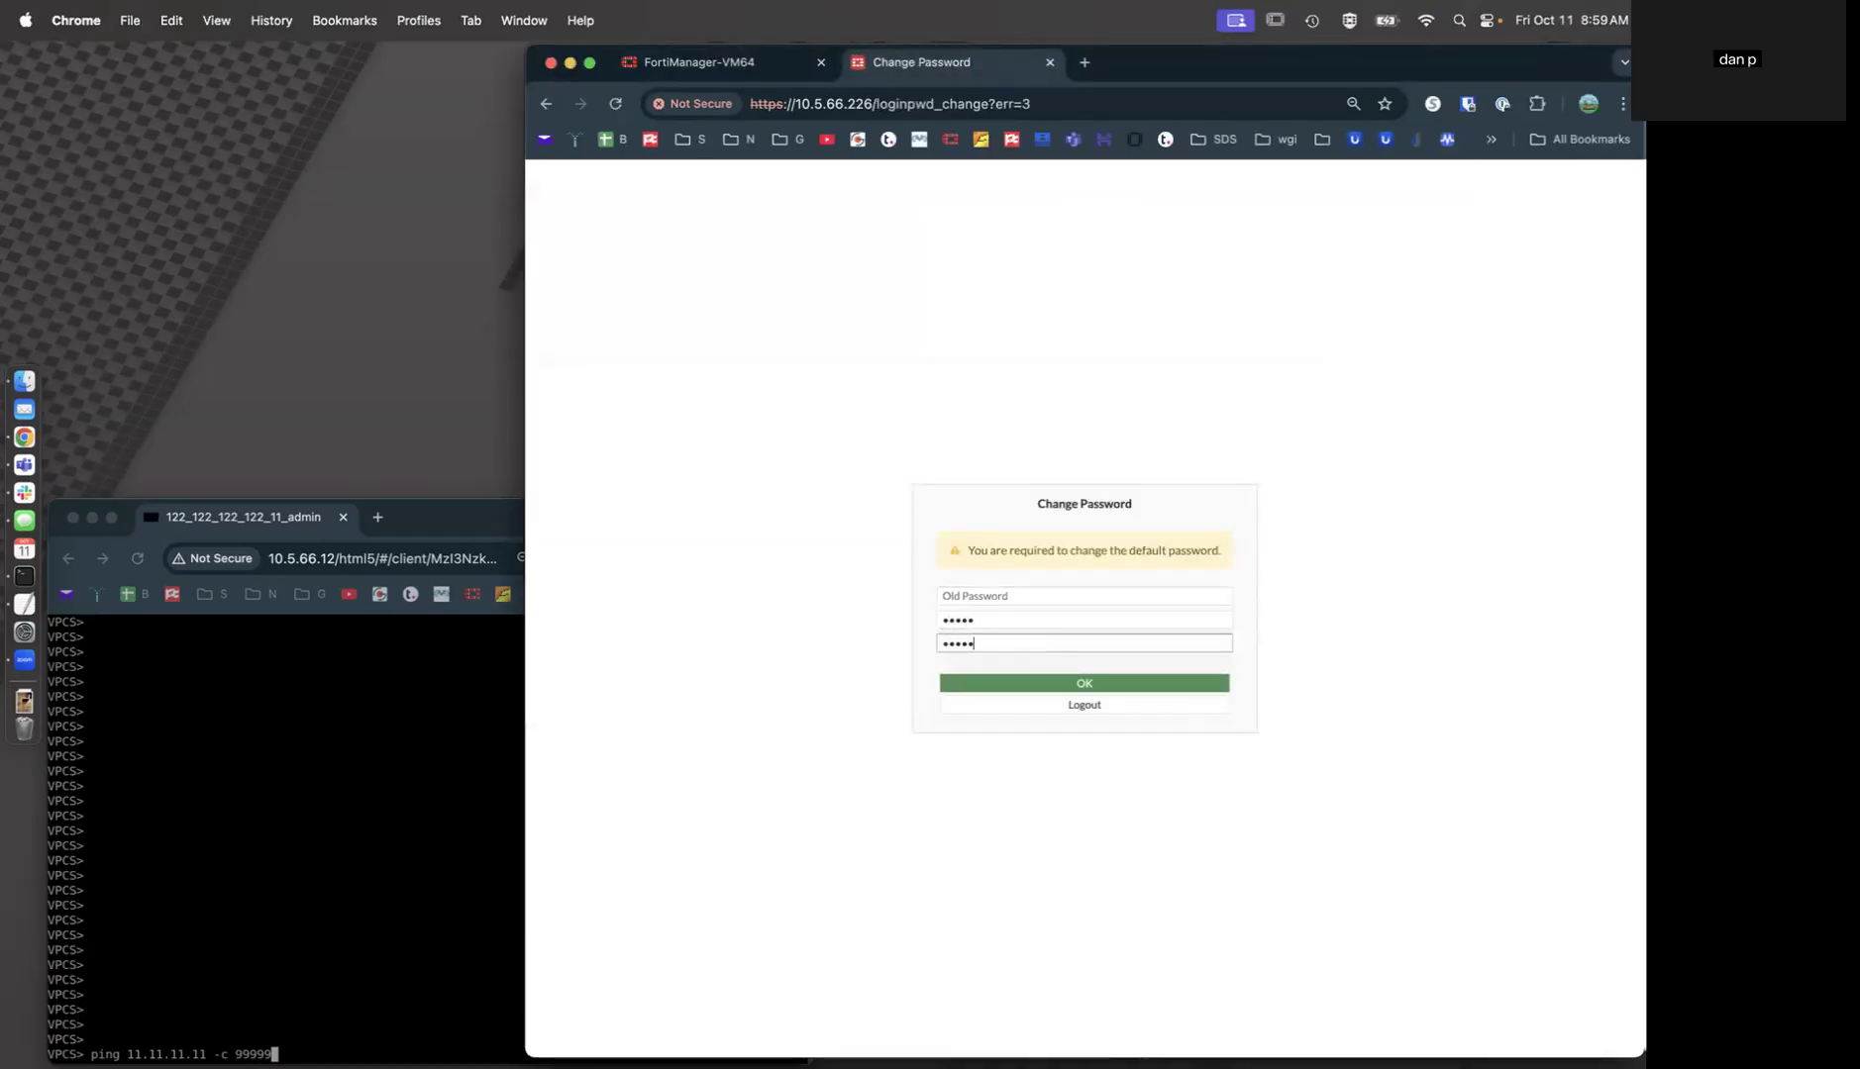
key(Return)
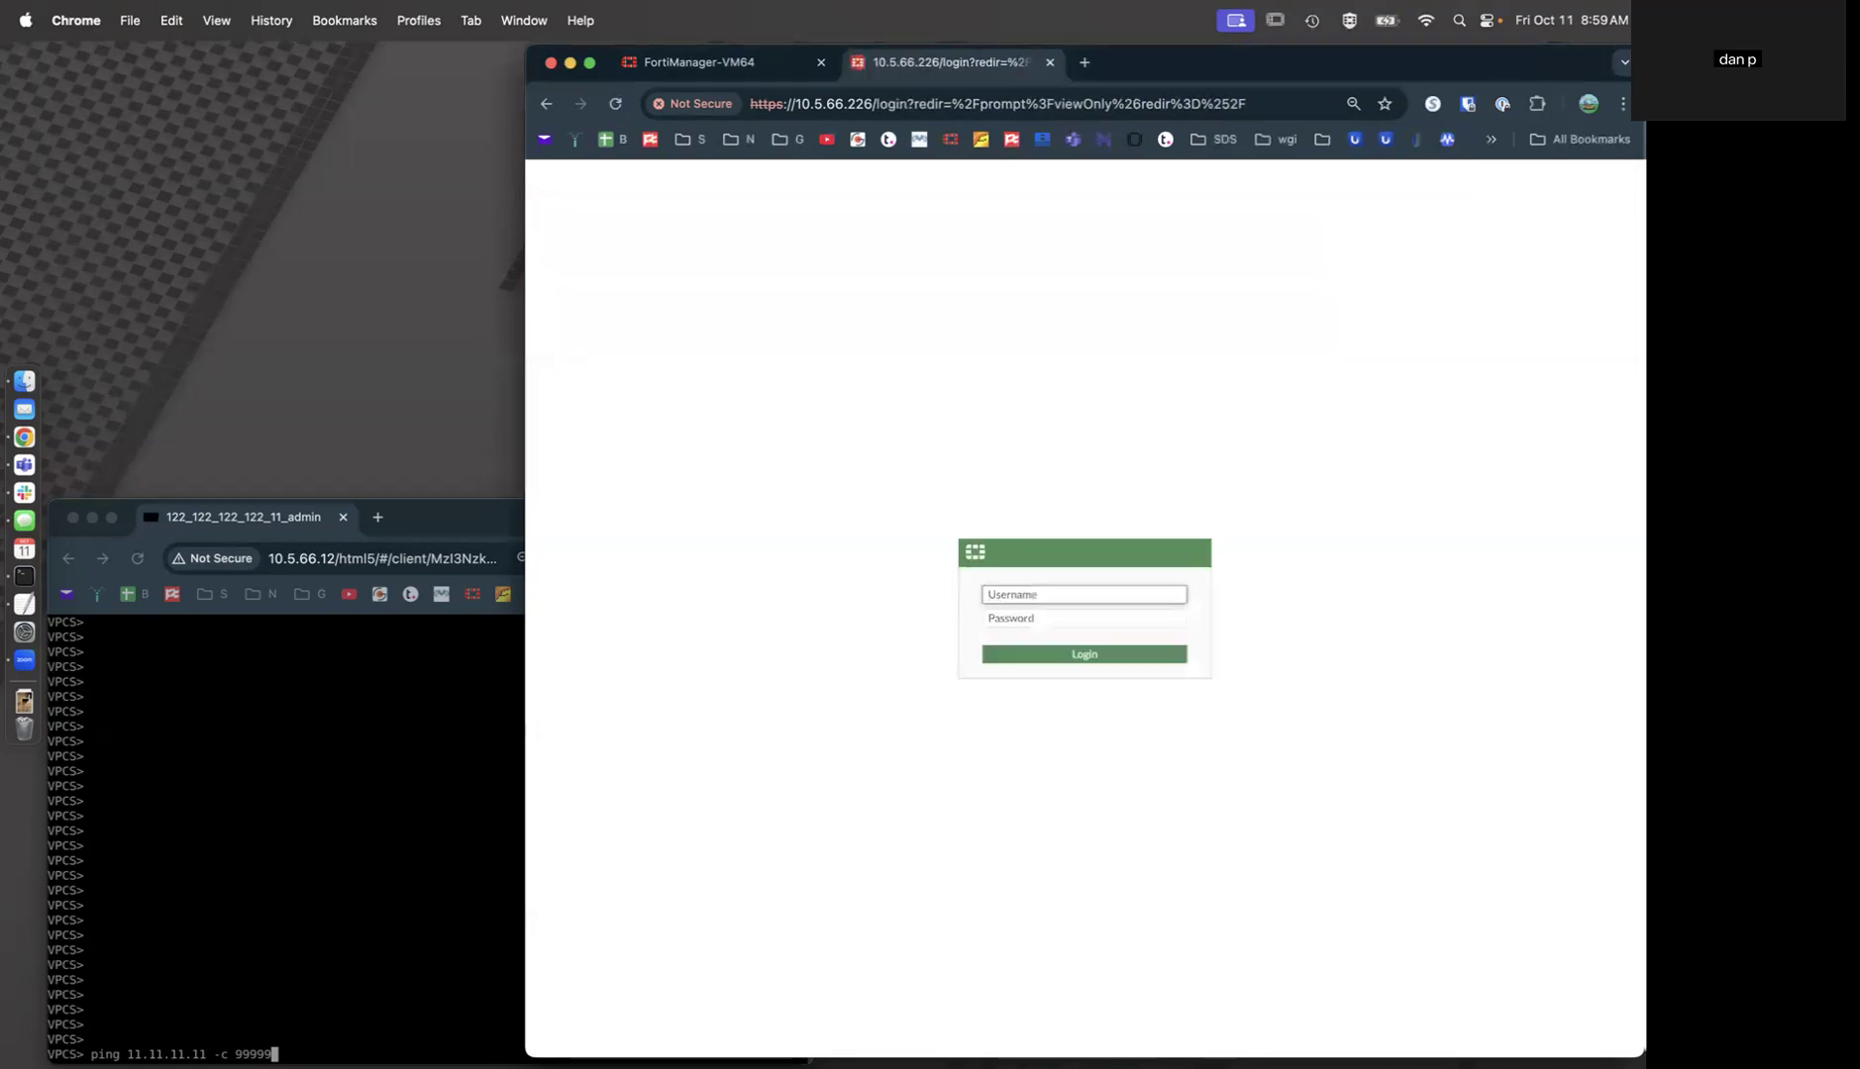
text(admin)
key(Tab)
text(•••••)
key(Return)
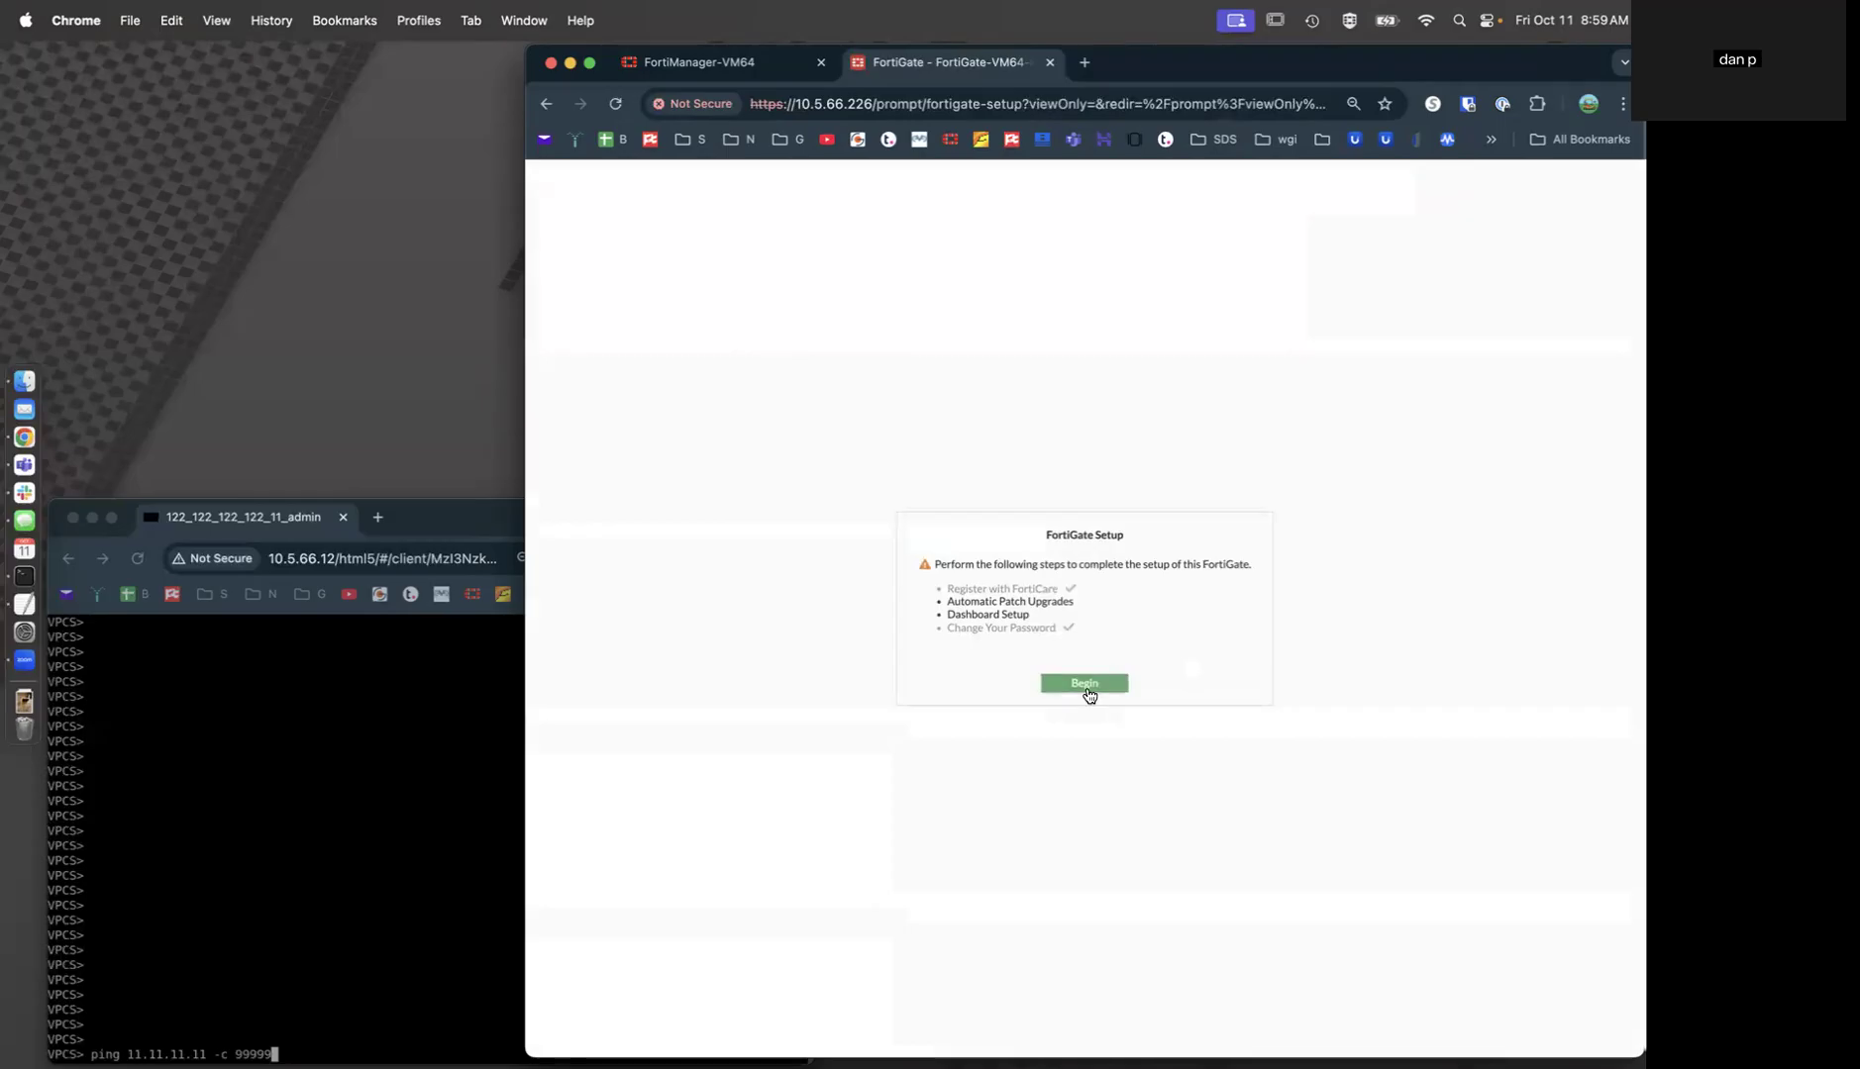
Complete first-time setup with automatic patch upgrades disabled and the Optimal dashboard set.
click(1086, 685)
click(1174, 692)
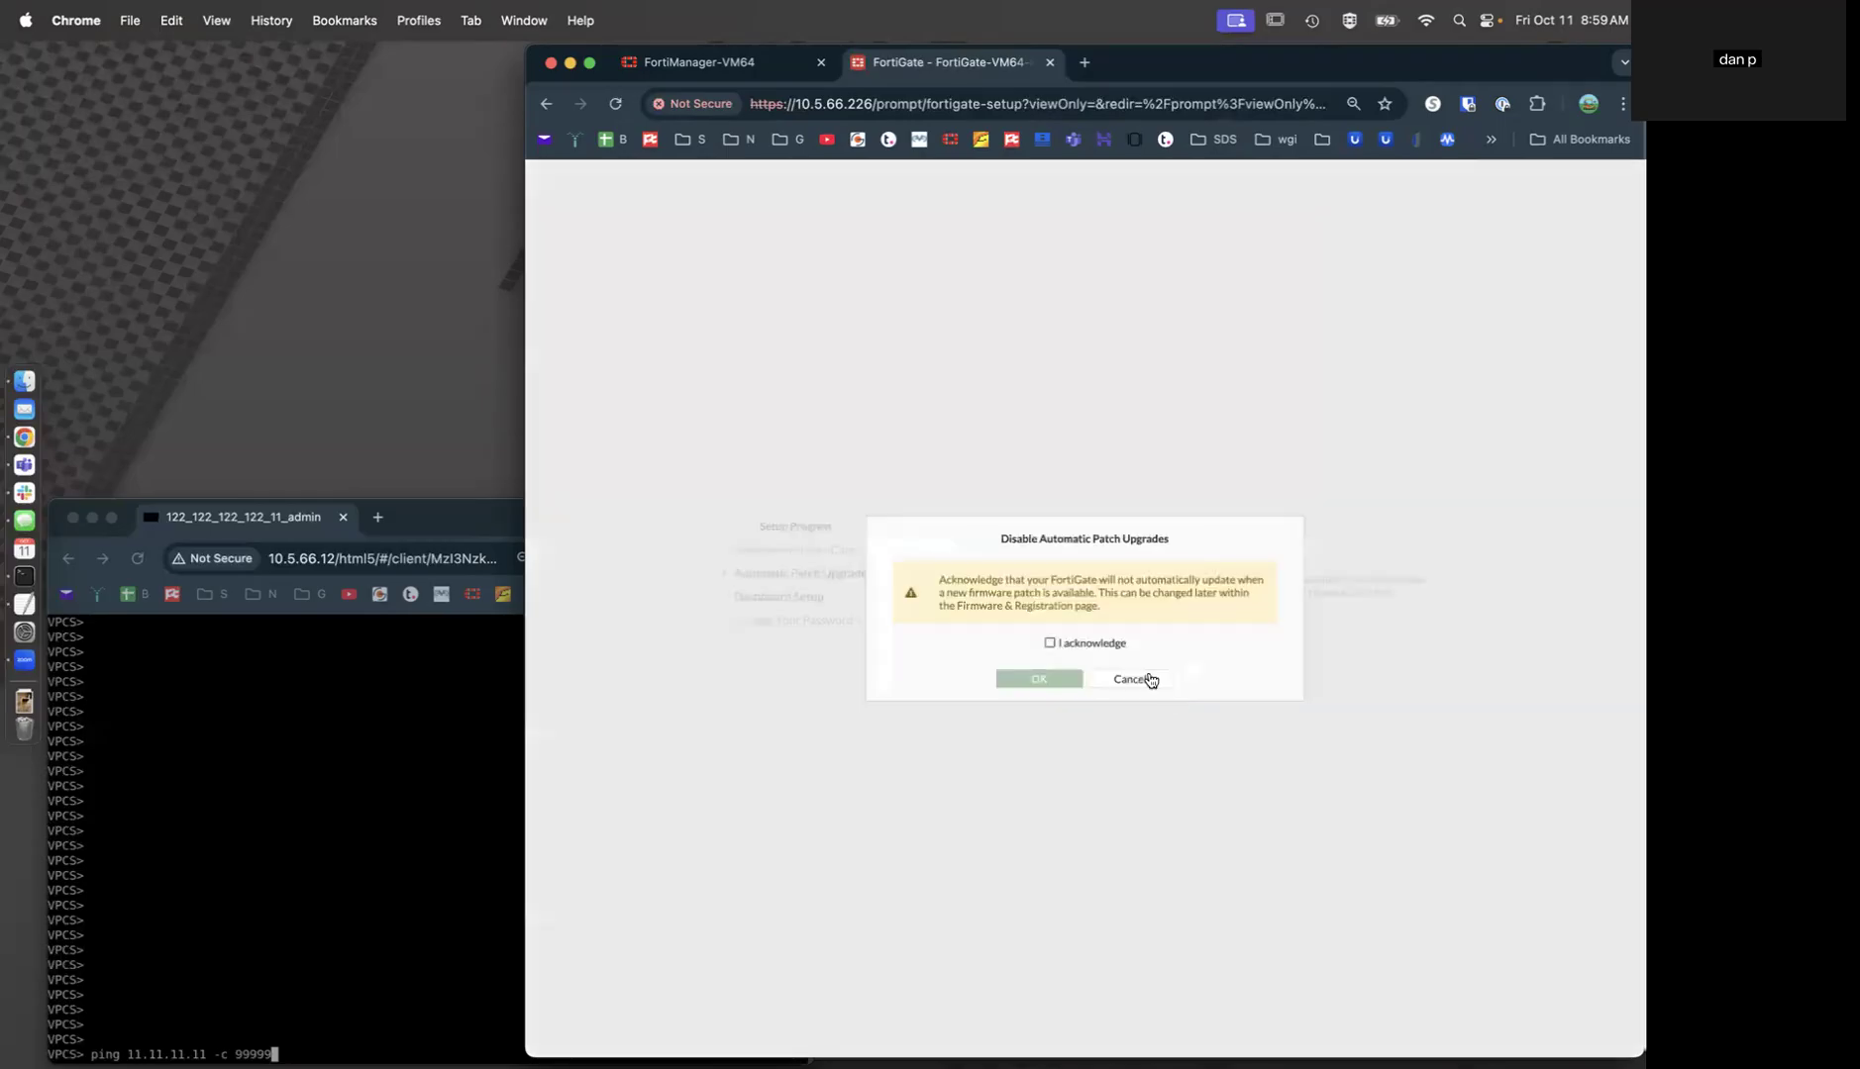
click(1074, 645)
click(1060, 679)
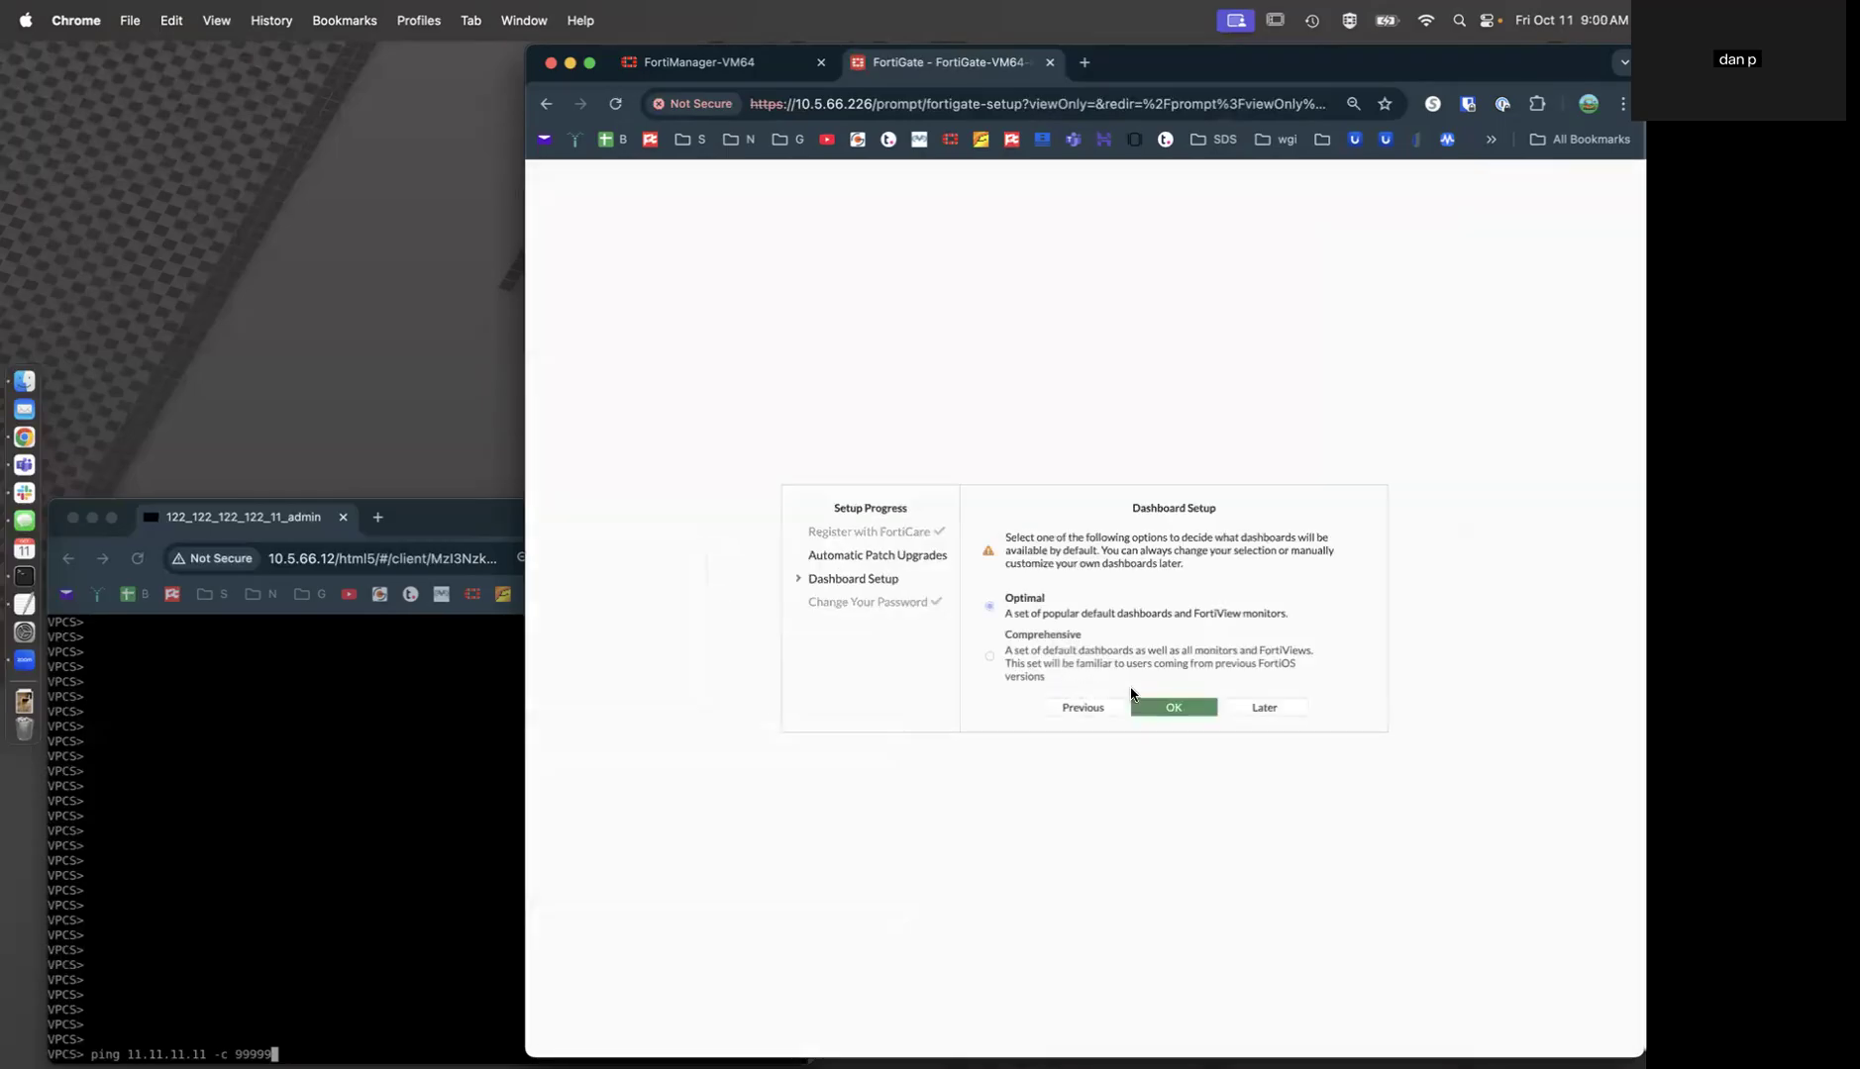
click(1184, 707)
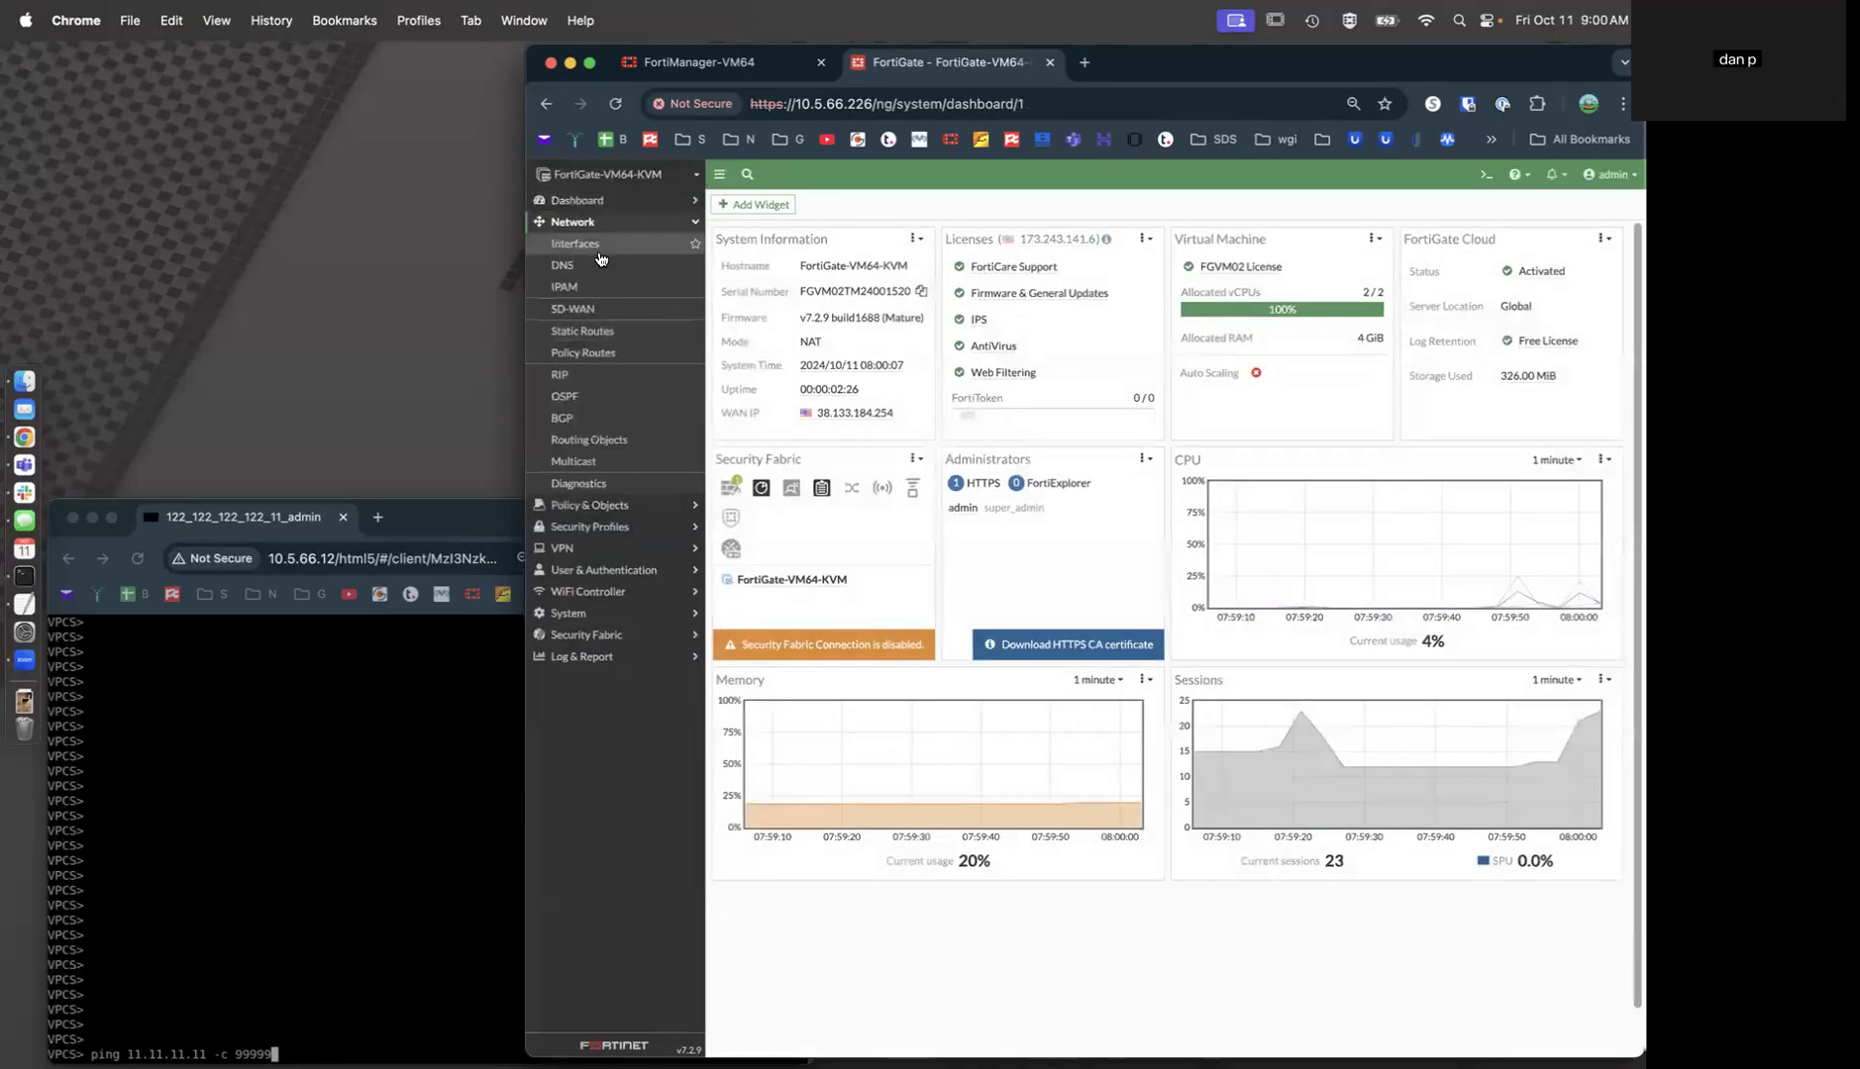
Review the interfaces including MGMT (port4), SD-WAN zones and rules, static routes and firewall policies.
click(574, 243)
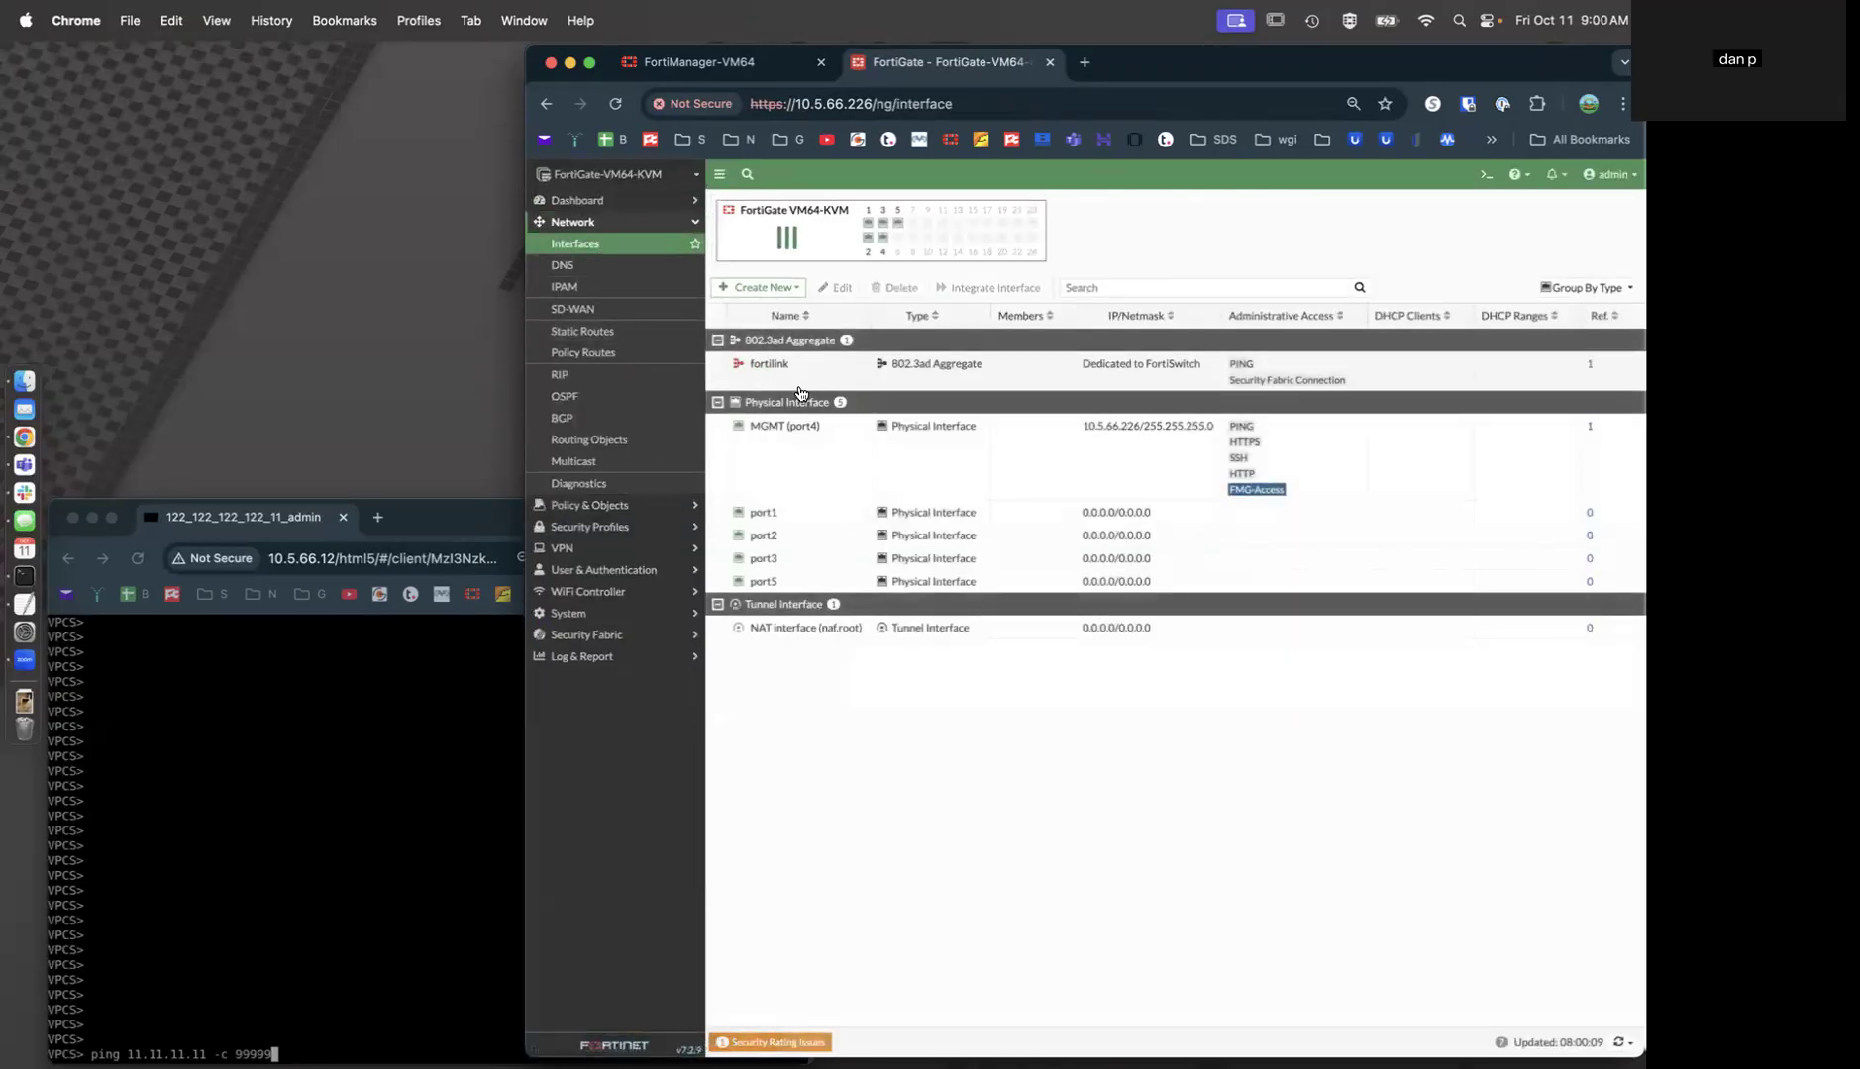
click(771, 438)
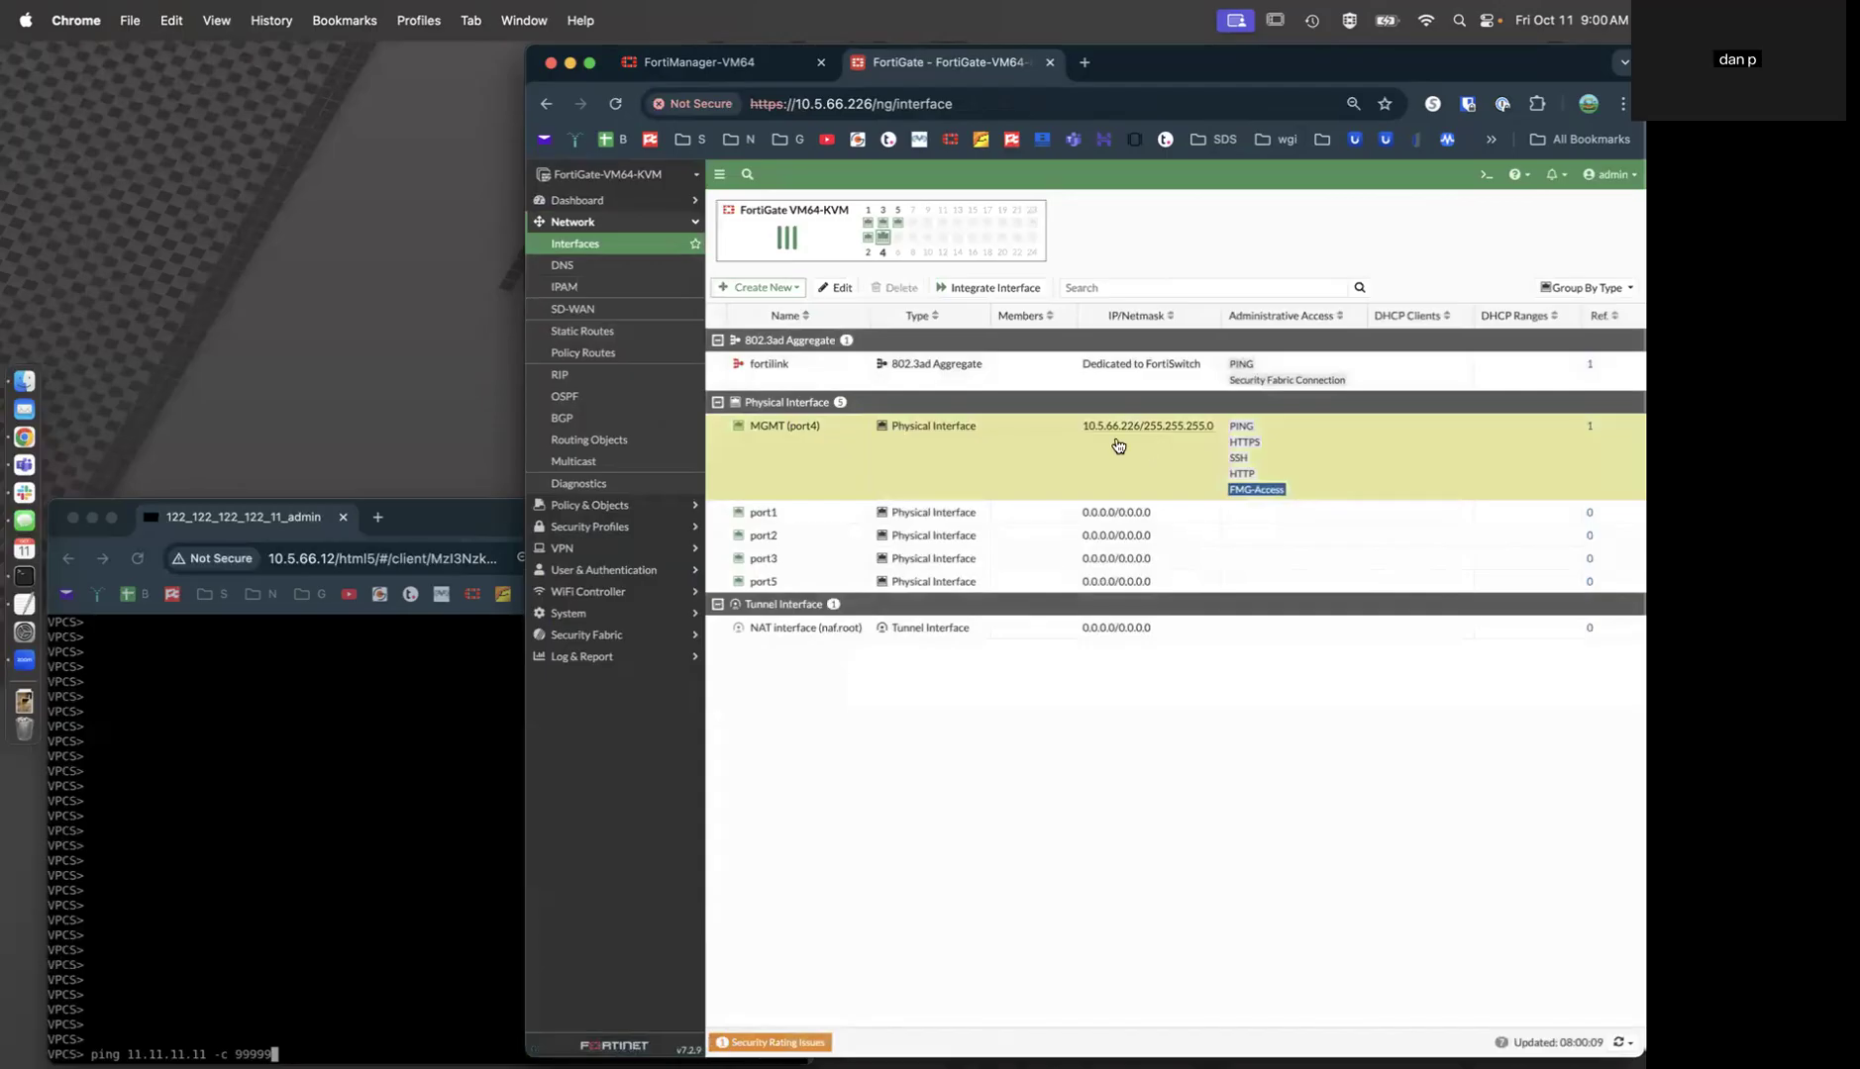
click(594, 309)
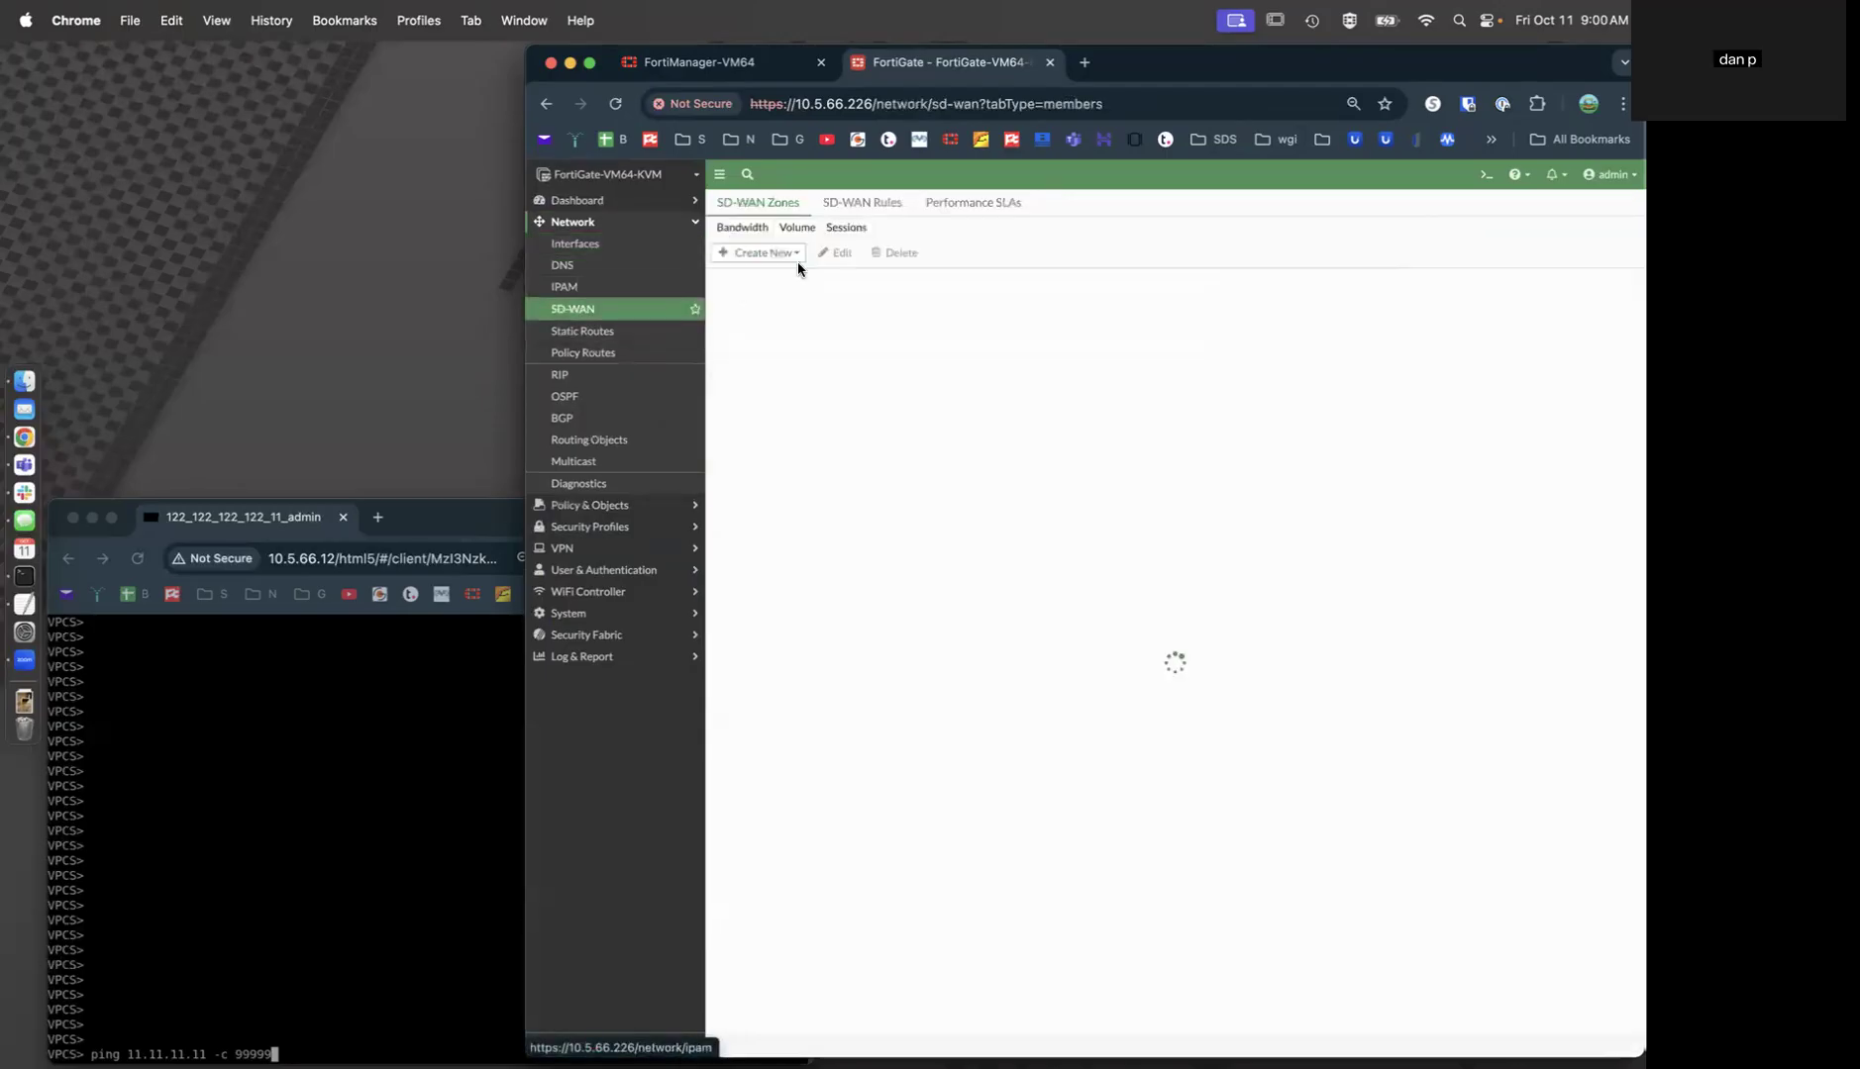
click(862, 204)
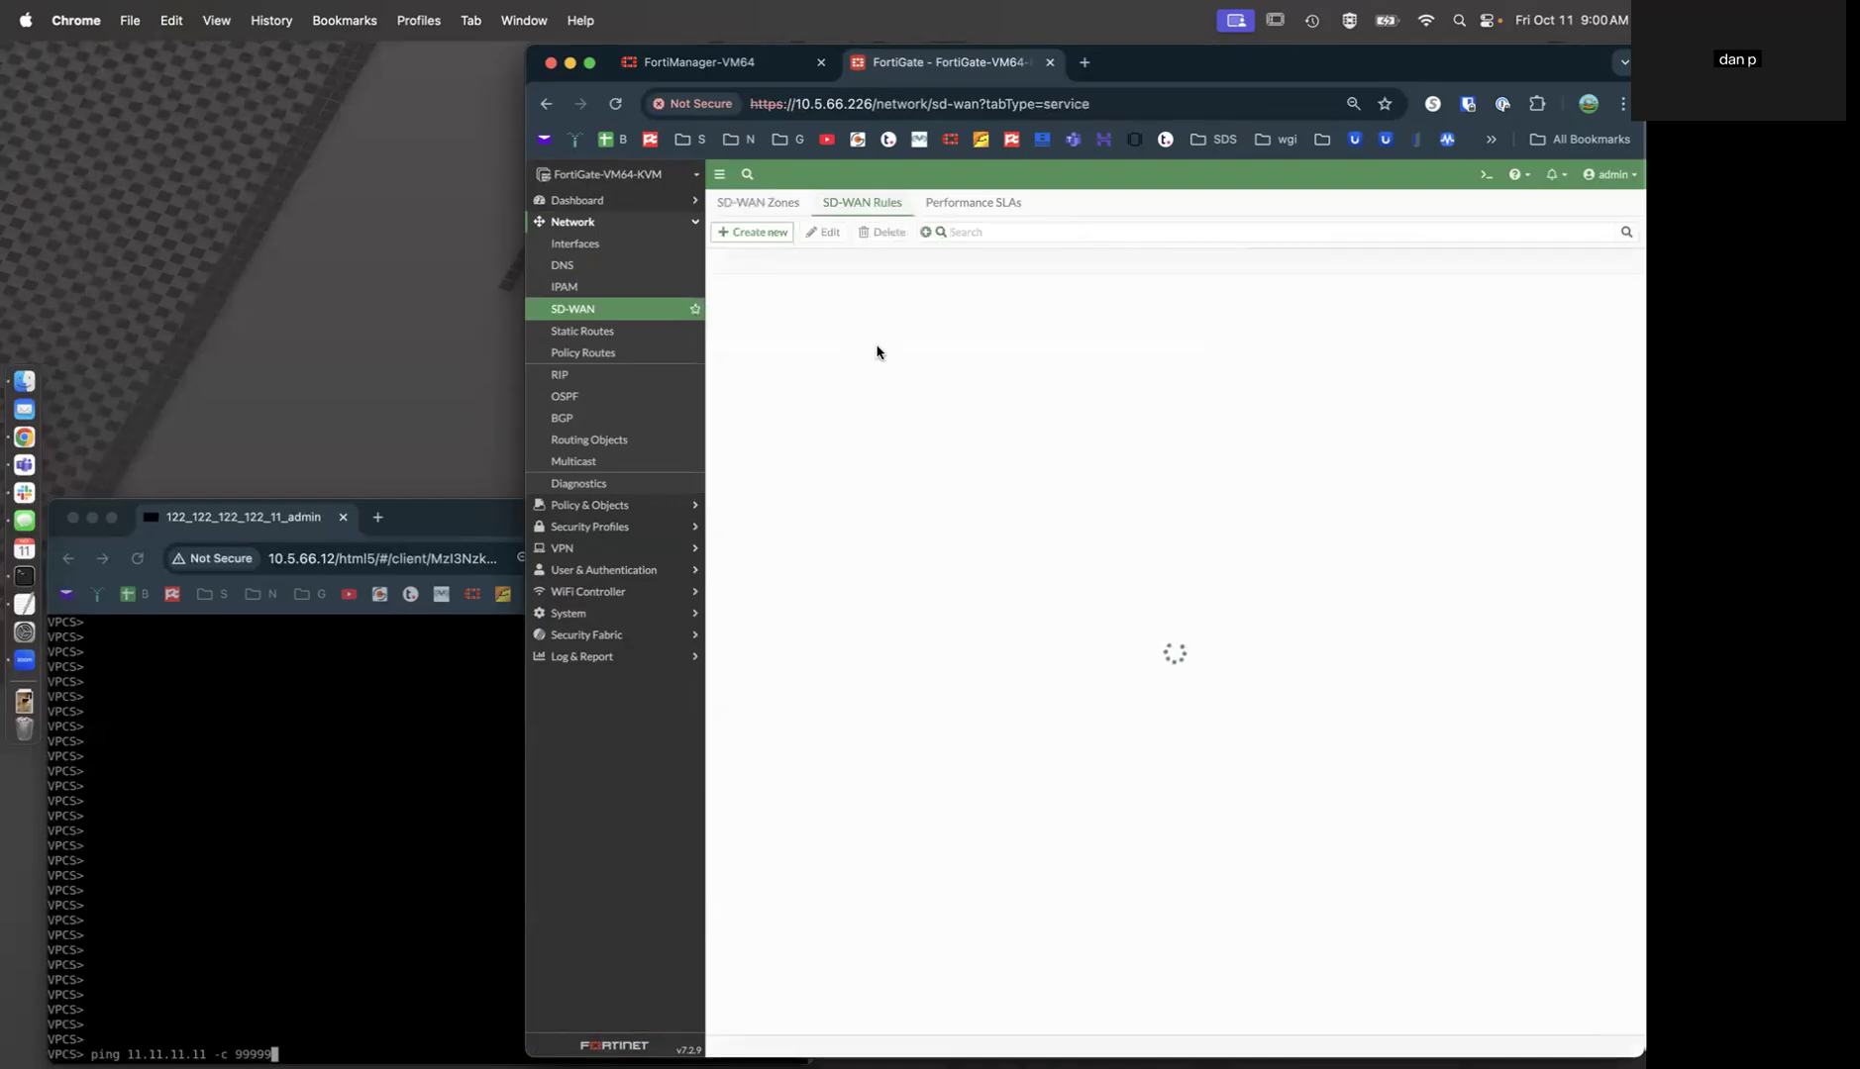
click(614, 331)
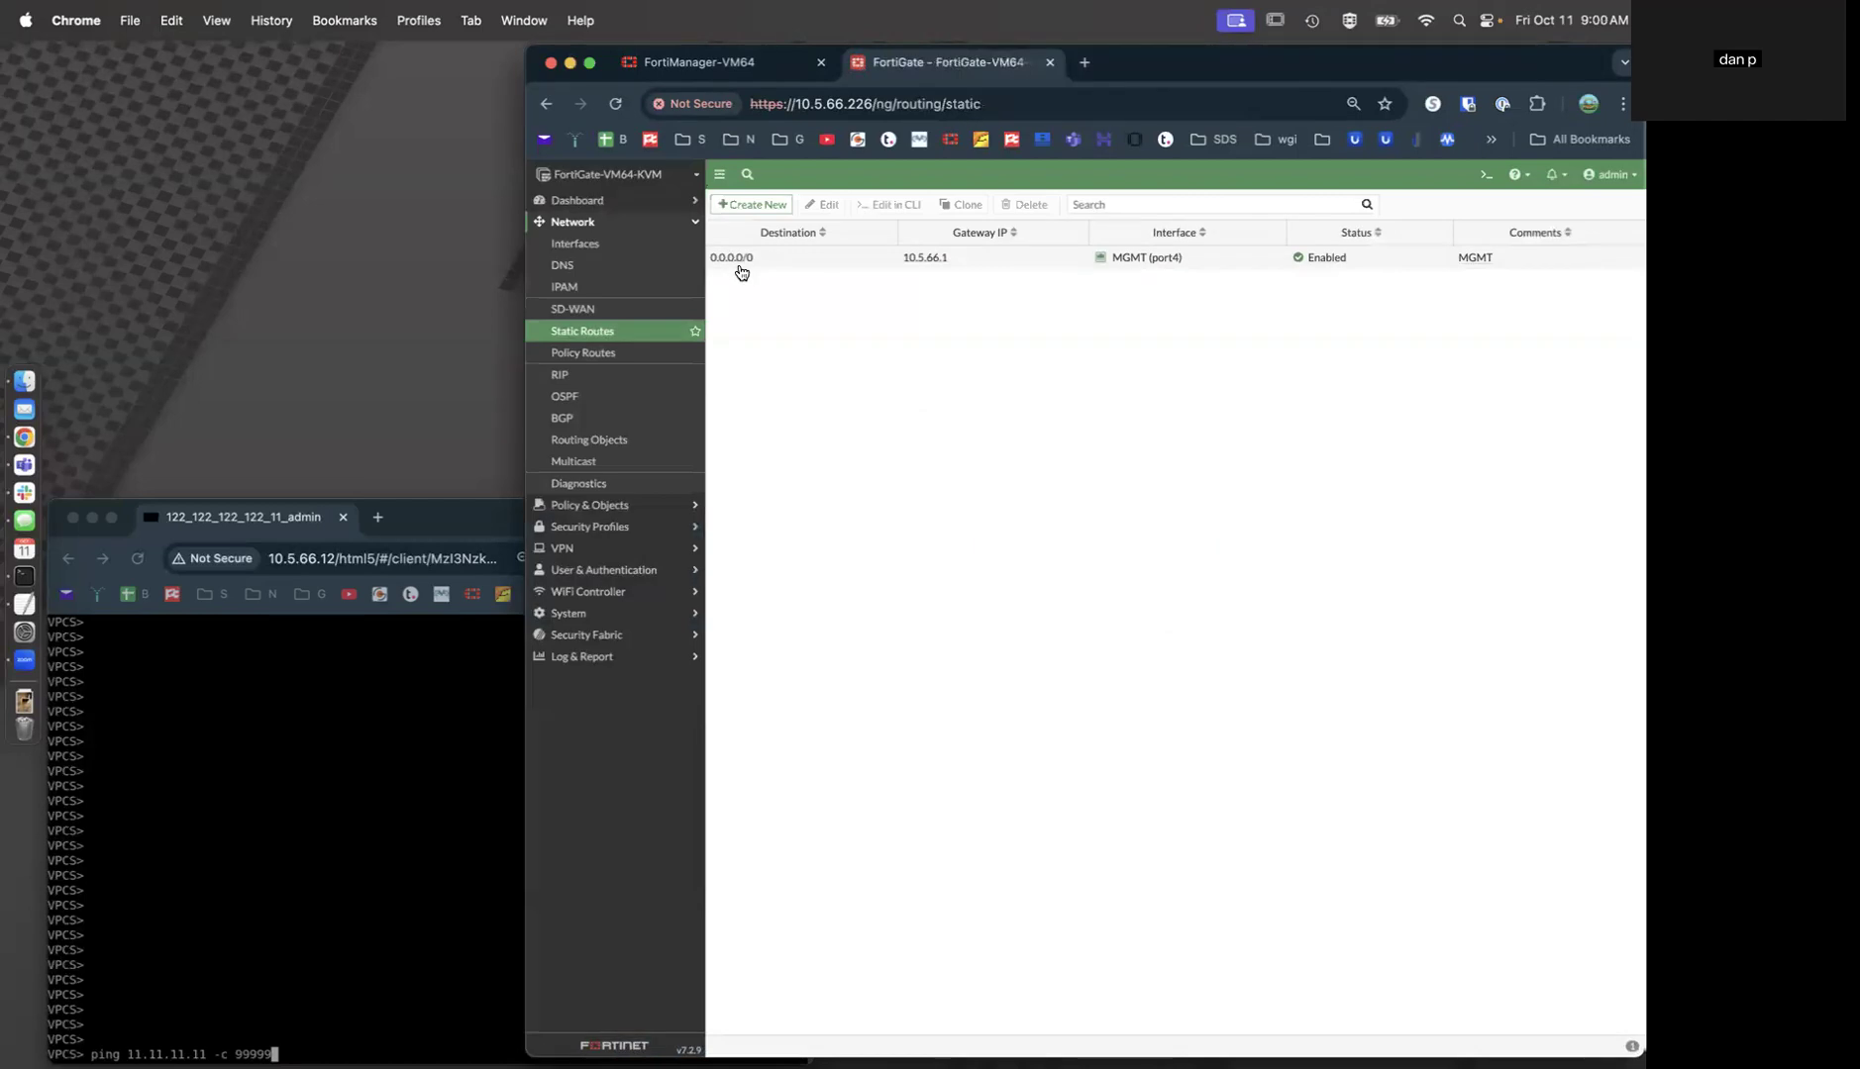
click(614, 505)
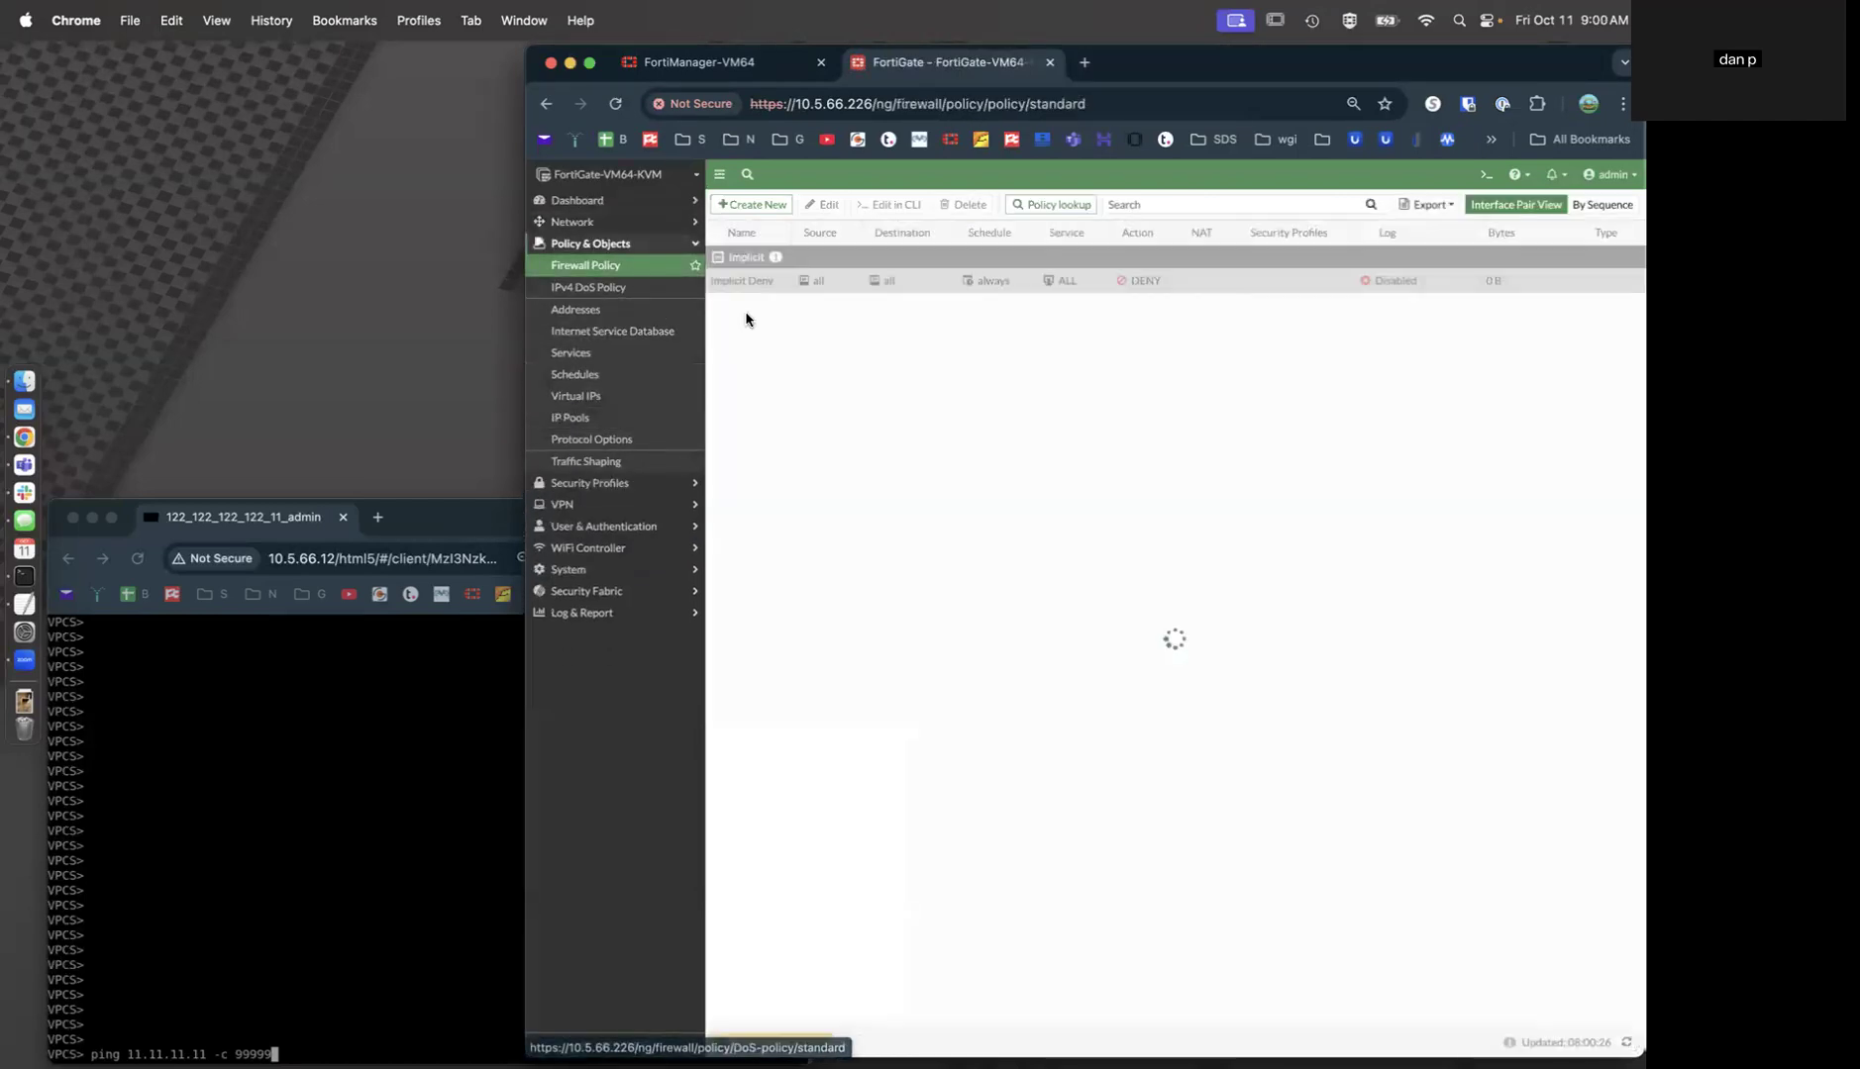
Paste the central-management commands into the CLI Console to point the FortiGate at 10.5.66.10.
click(862, 377)
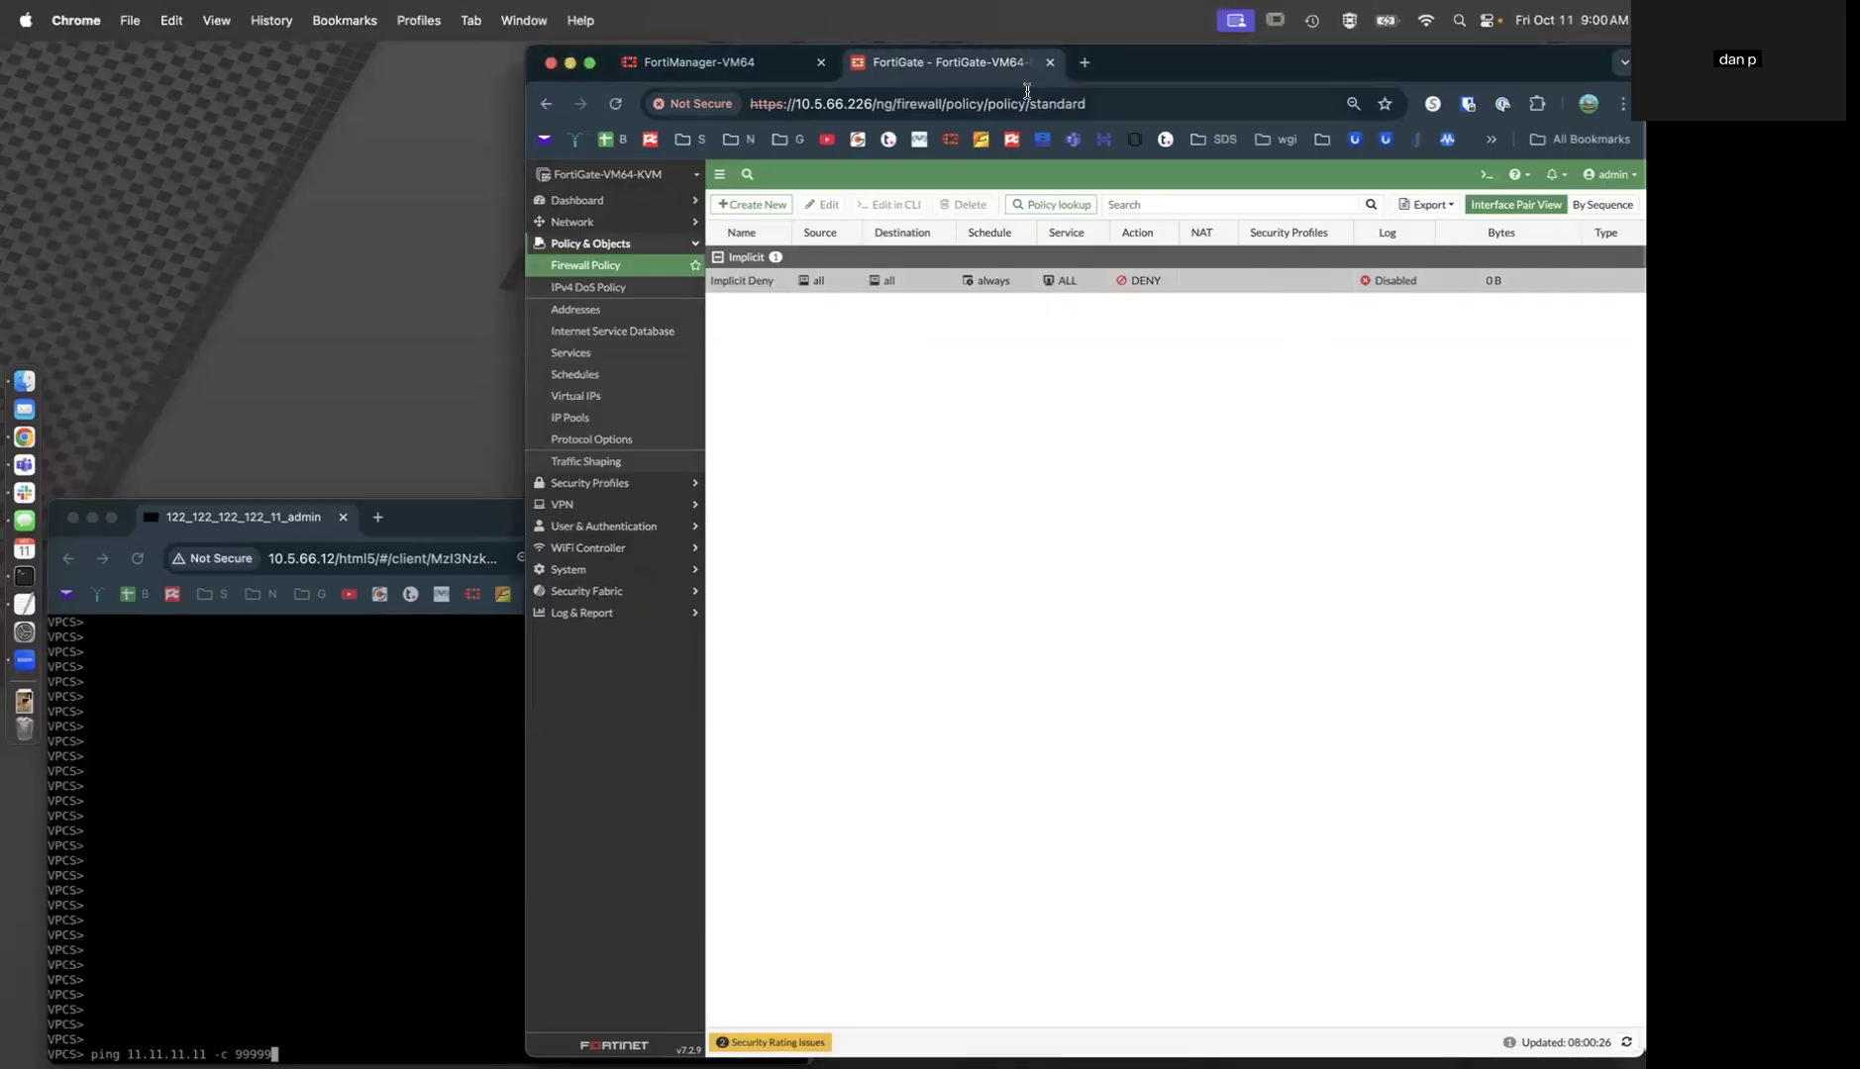
click(1477, 173)
text(config system central-management     set type fortimanager     set serial-number "FMG-VMTM24014808"     set fmg "10.5.66.10" end)
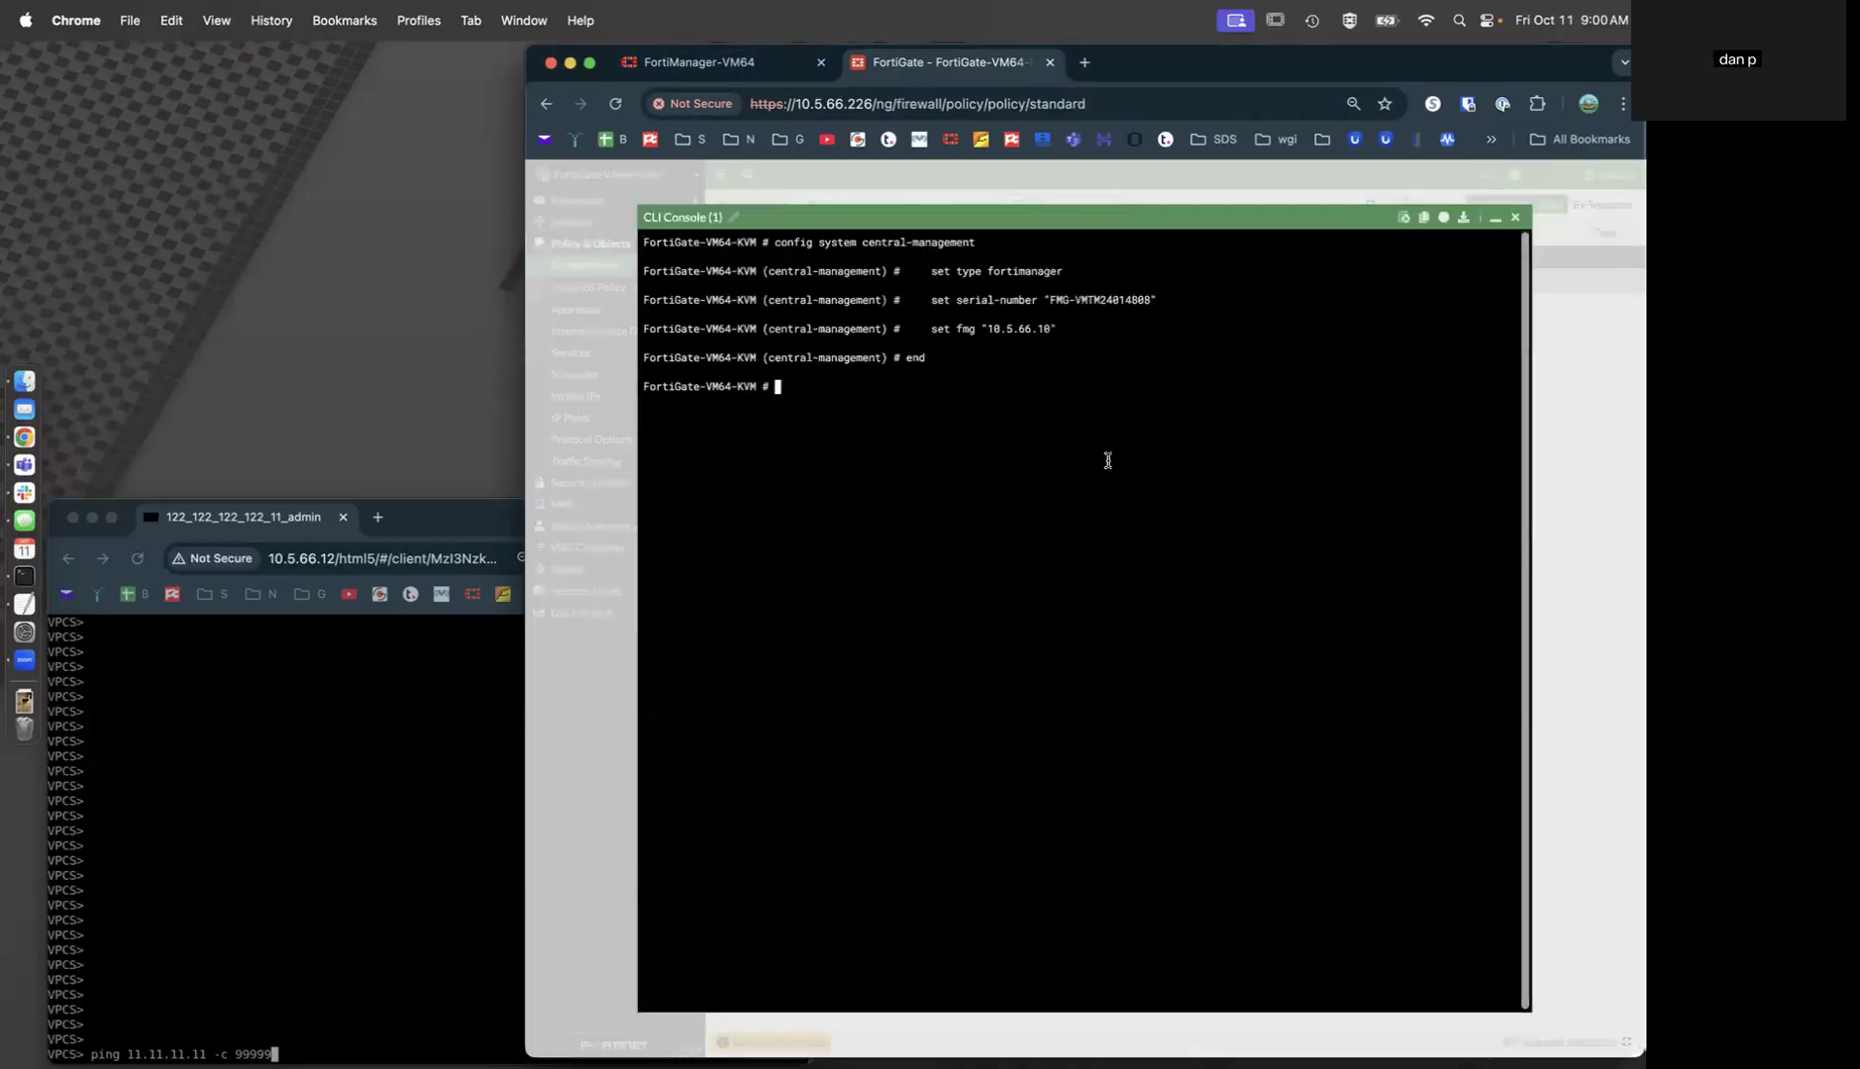
Authorize the unauthorized FortiGate-VM64-KVM into the Seven-Two ADOM.
click(767, 64)
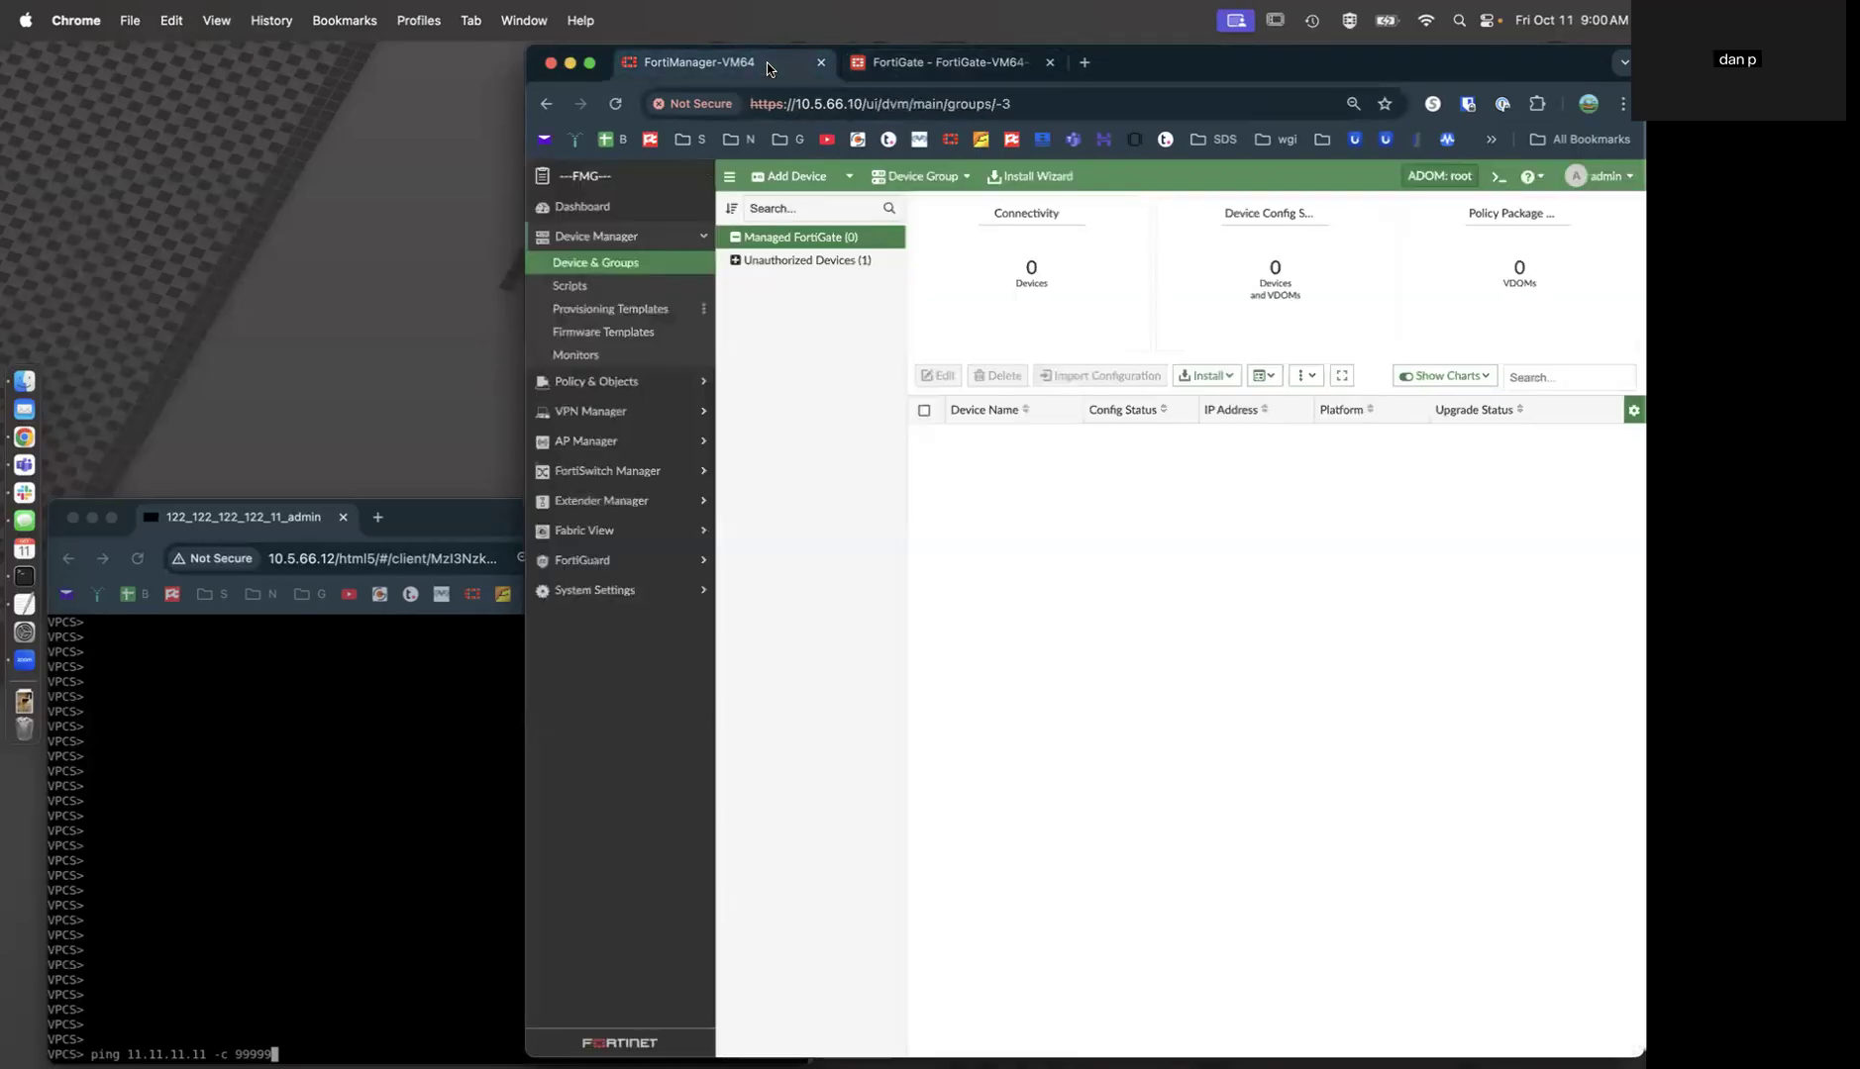
click(800, 260)
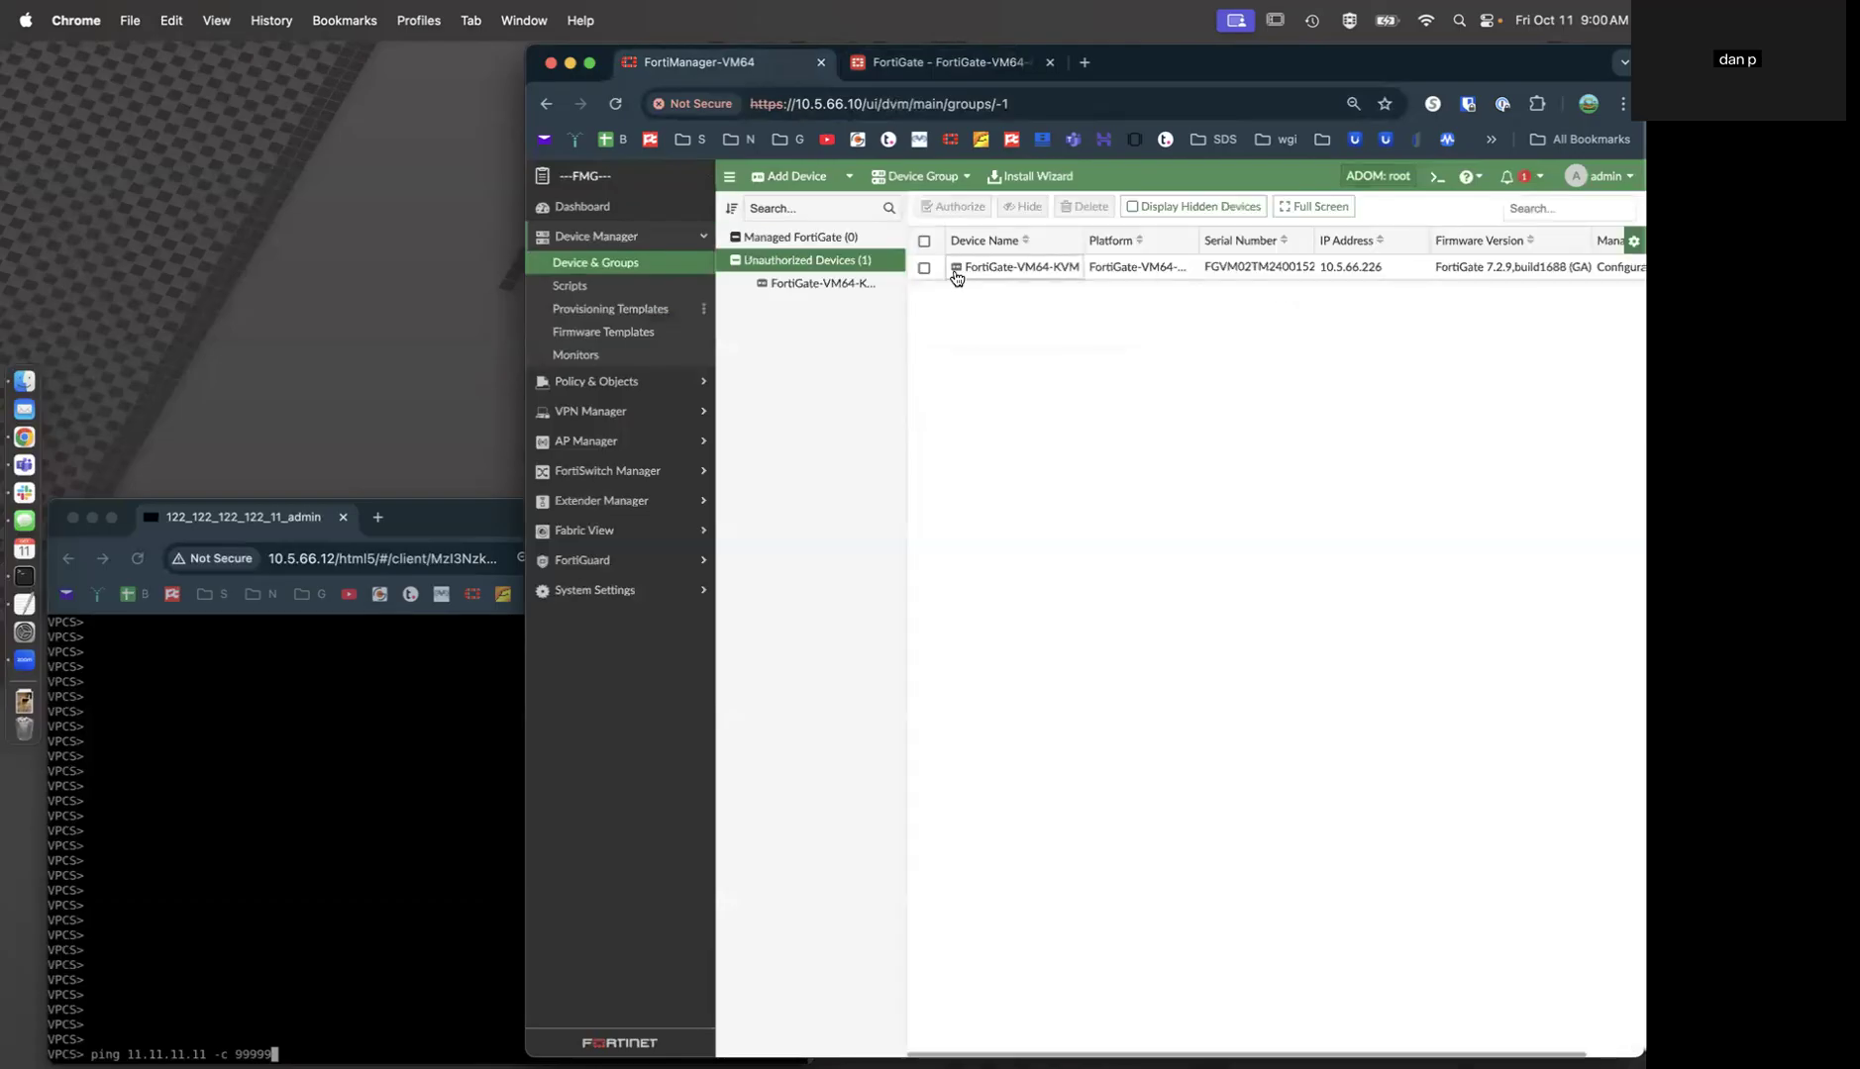
click(956, 267)
click(957, 208)
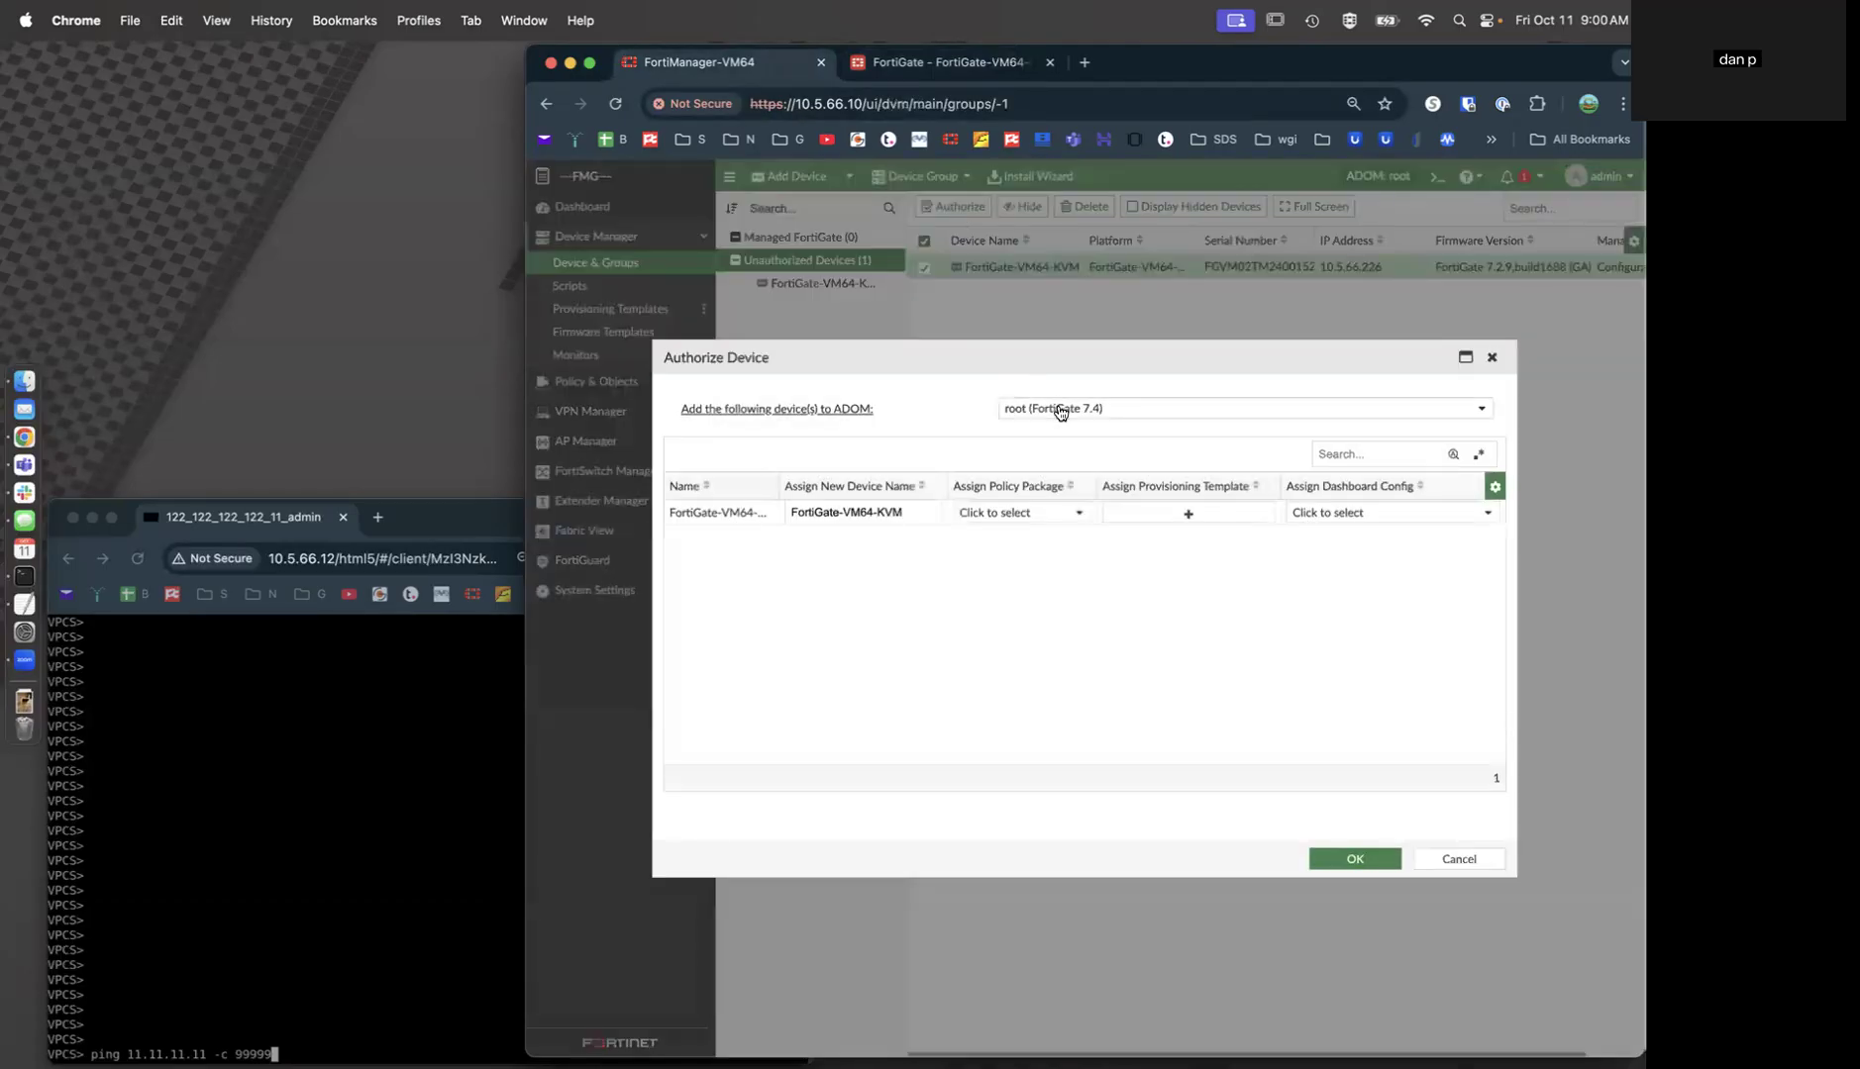
click(1058, 410)
click(1067, 464)
click(1355, 858)
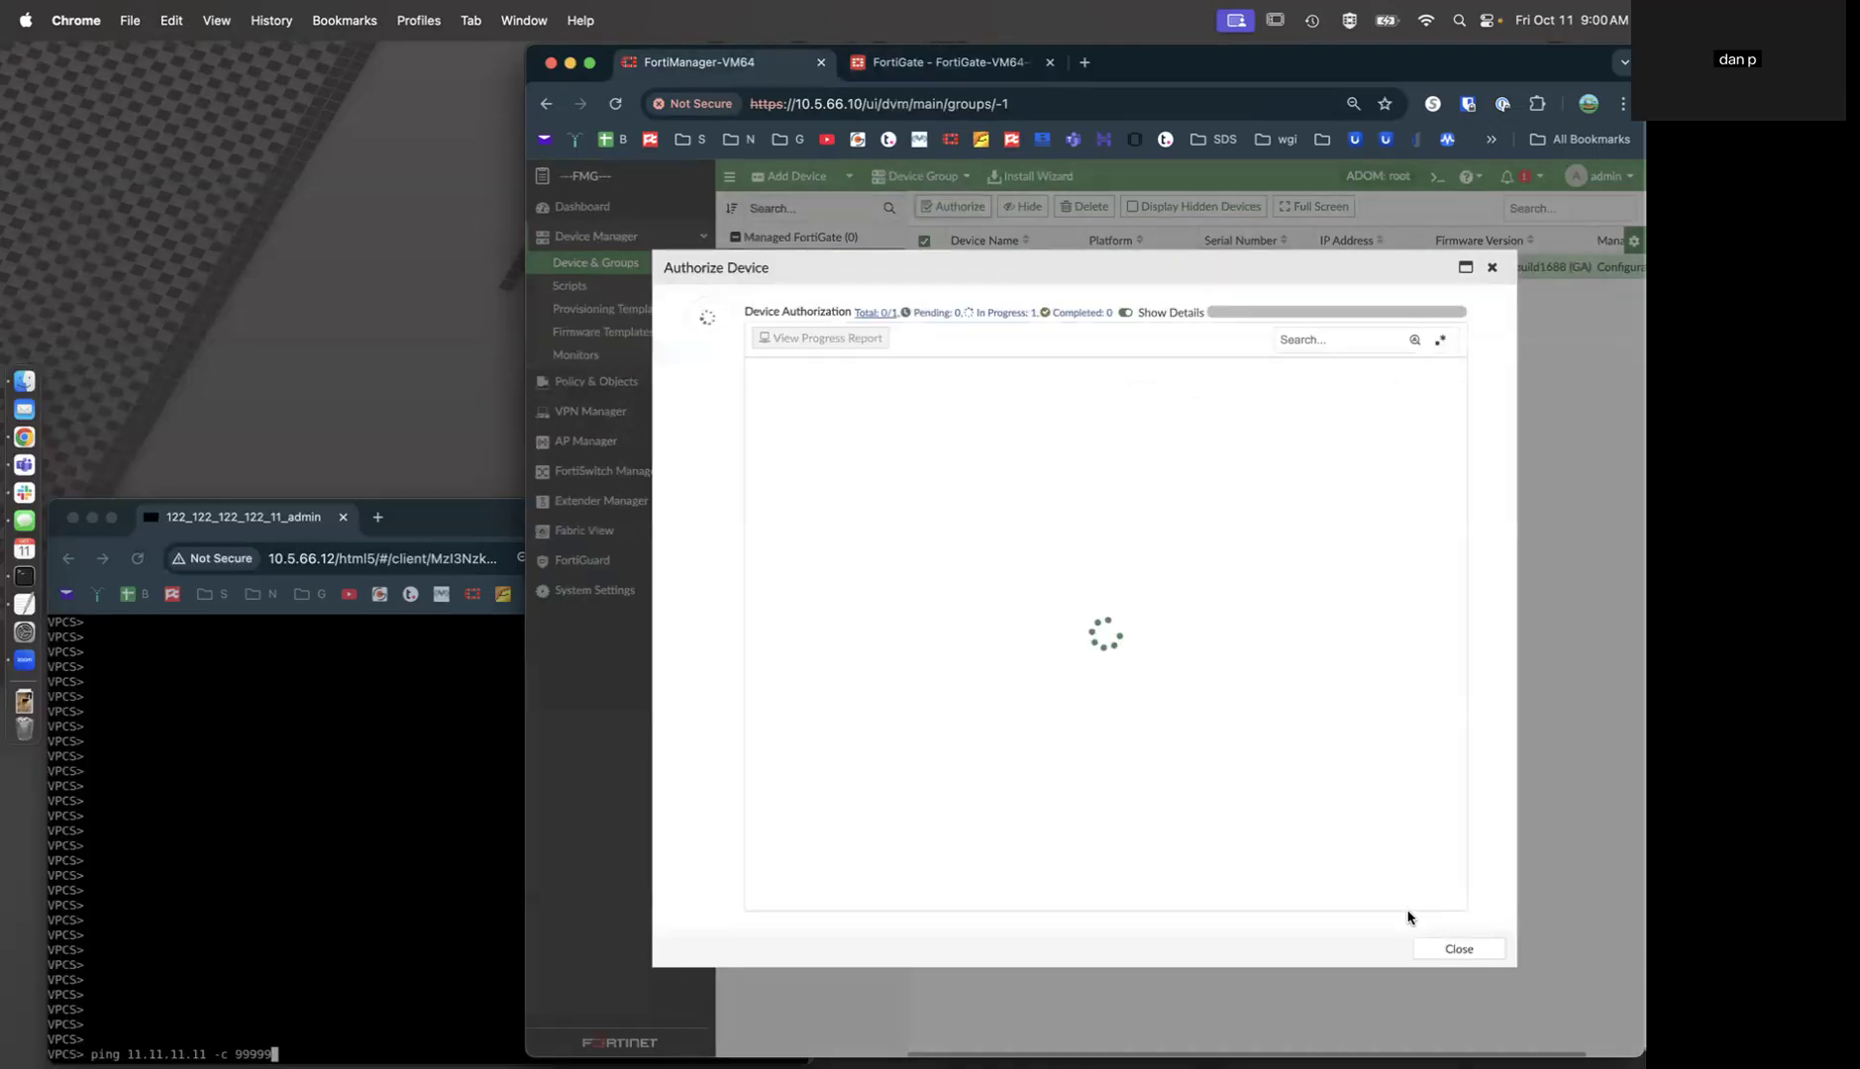
click(1457, 949)
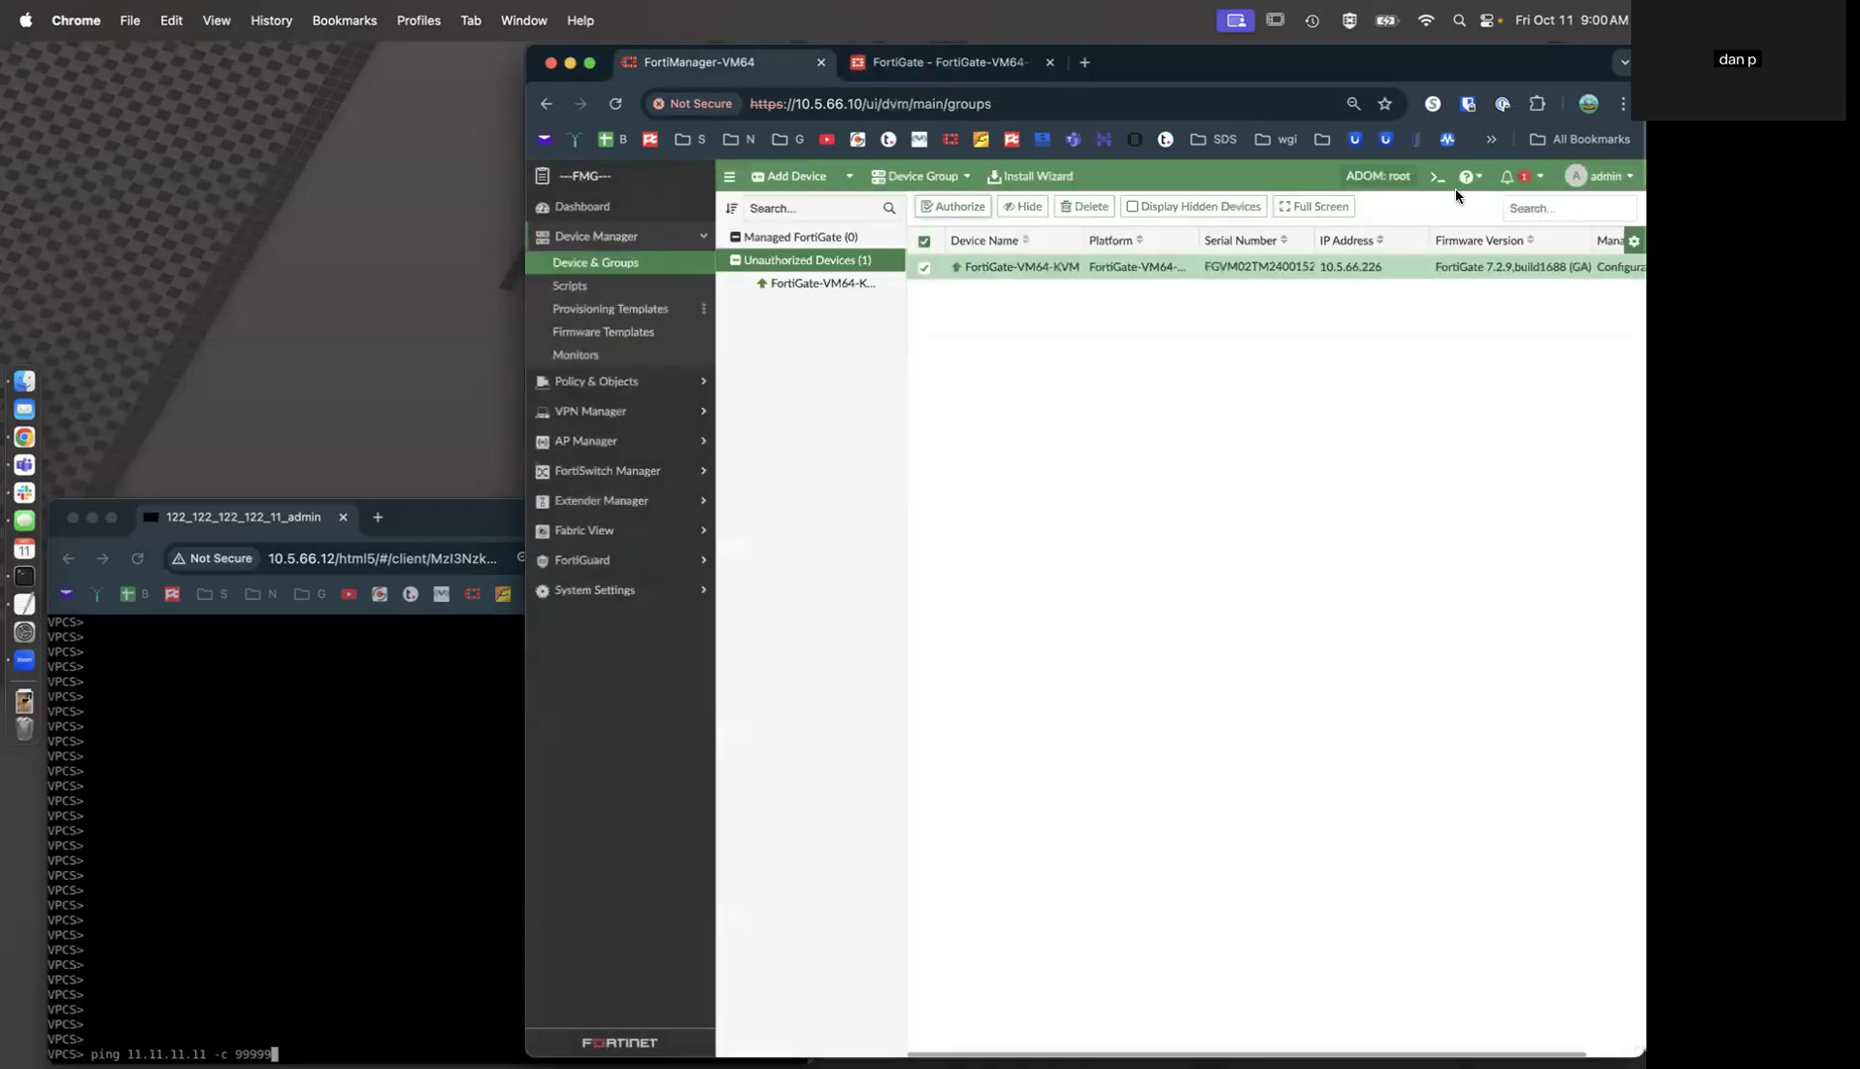
Switch to the Seven-Two ADOM and open the -BRANCH- device group.
click(1377, 176)
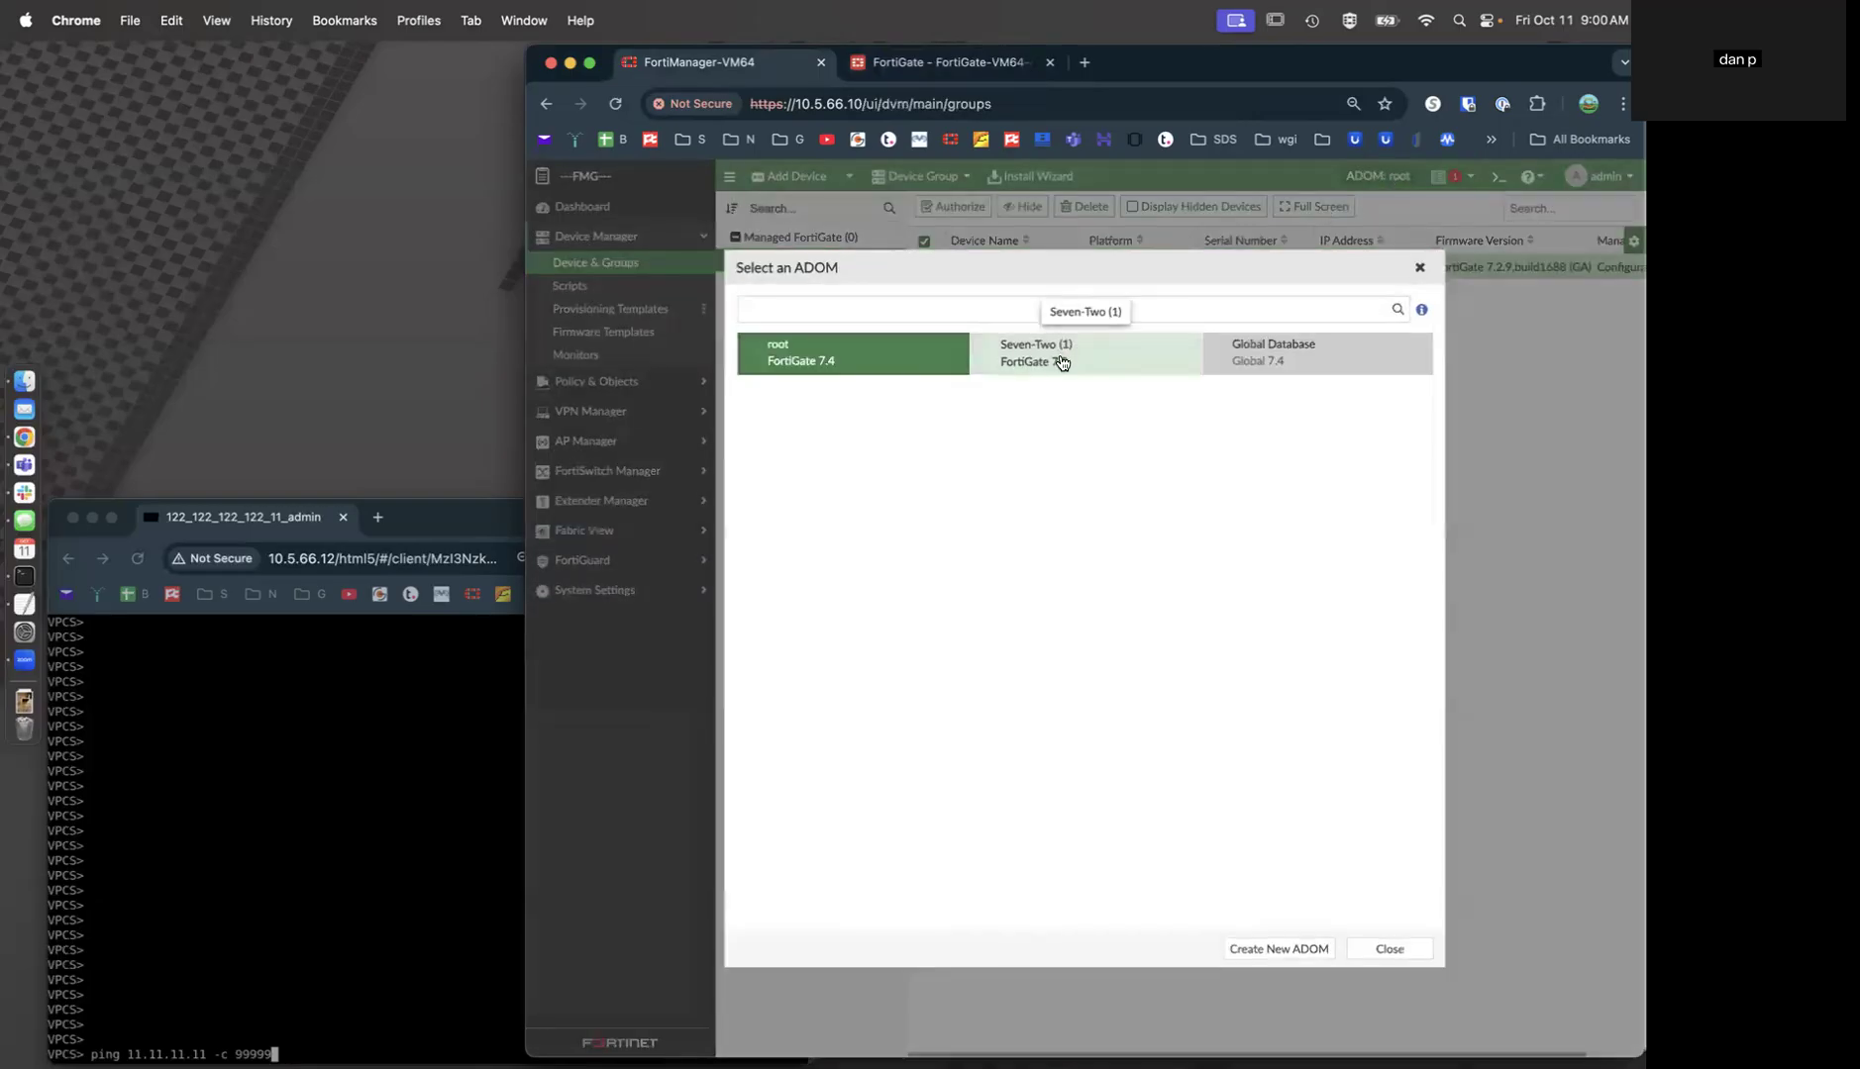
click(1060, 362)
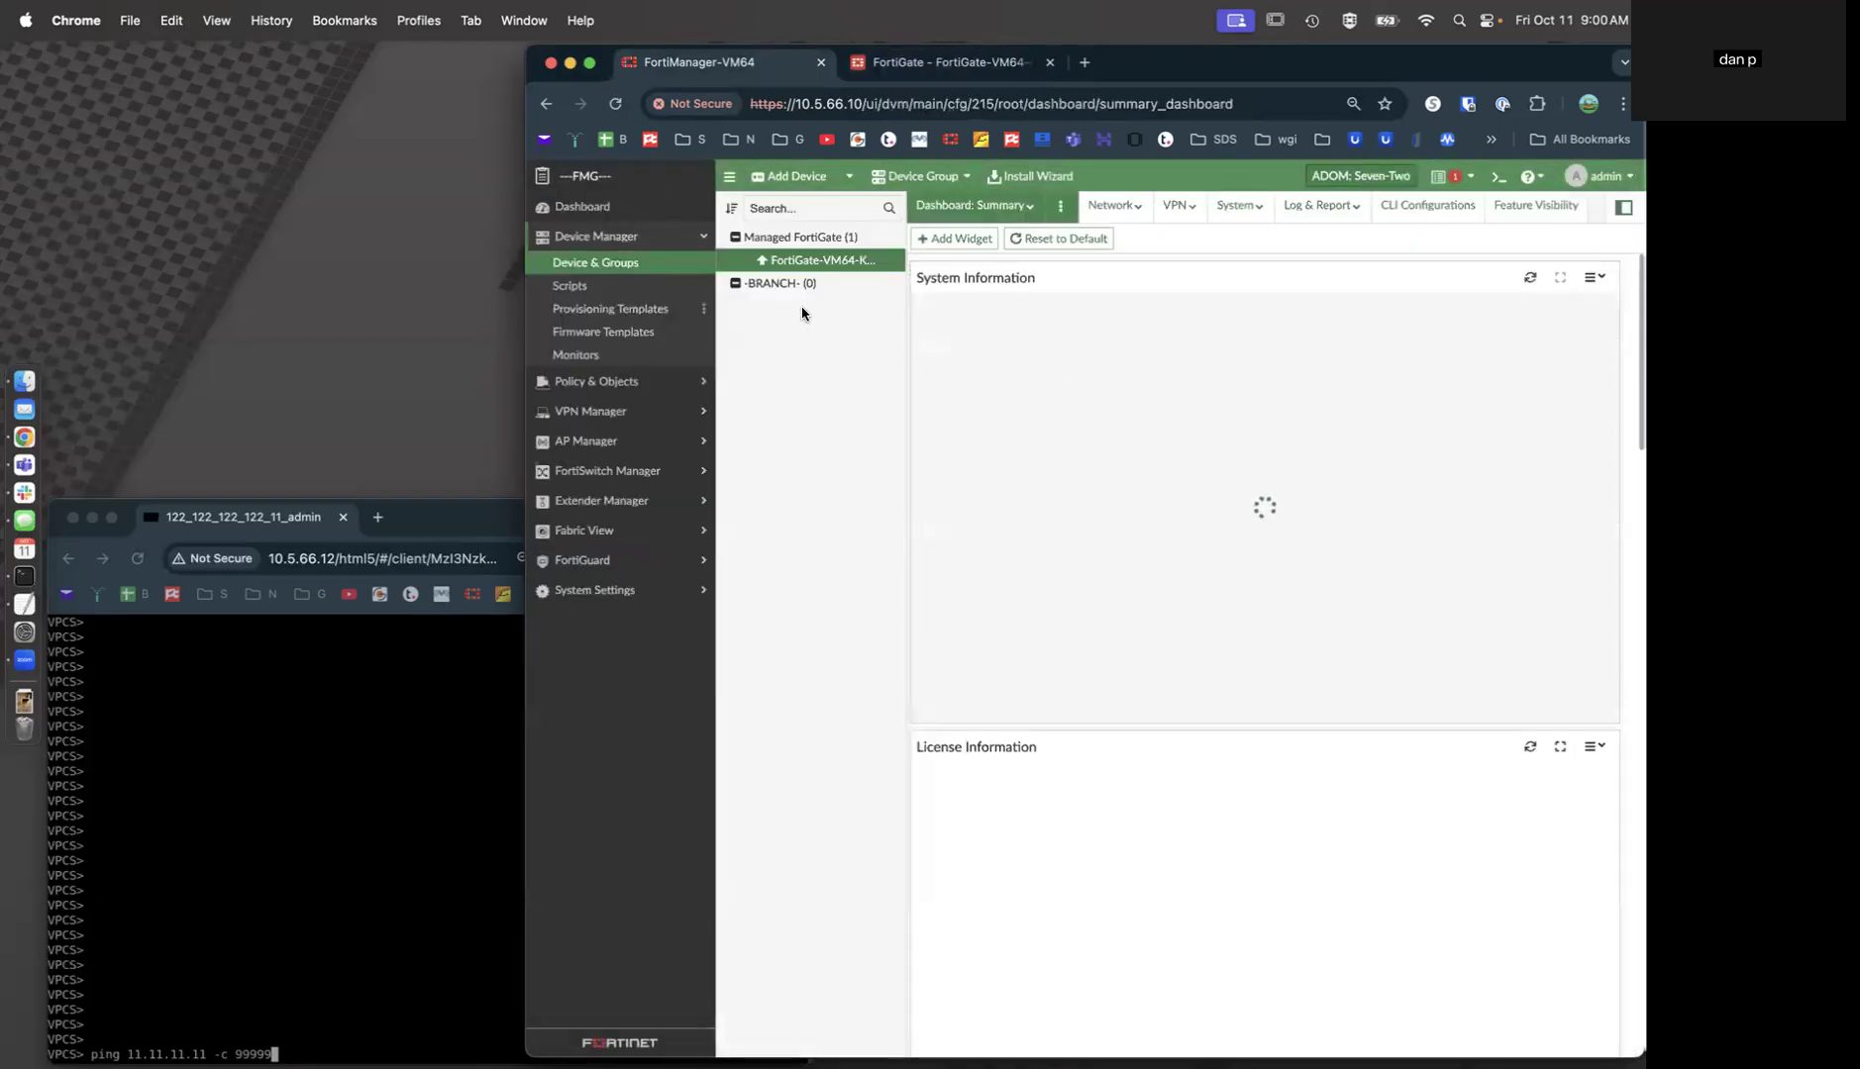
click(793, 285)
Add FortiGate-VM64-KVM as a member of the -BRANCH- group.
right_click(793, 286)
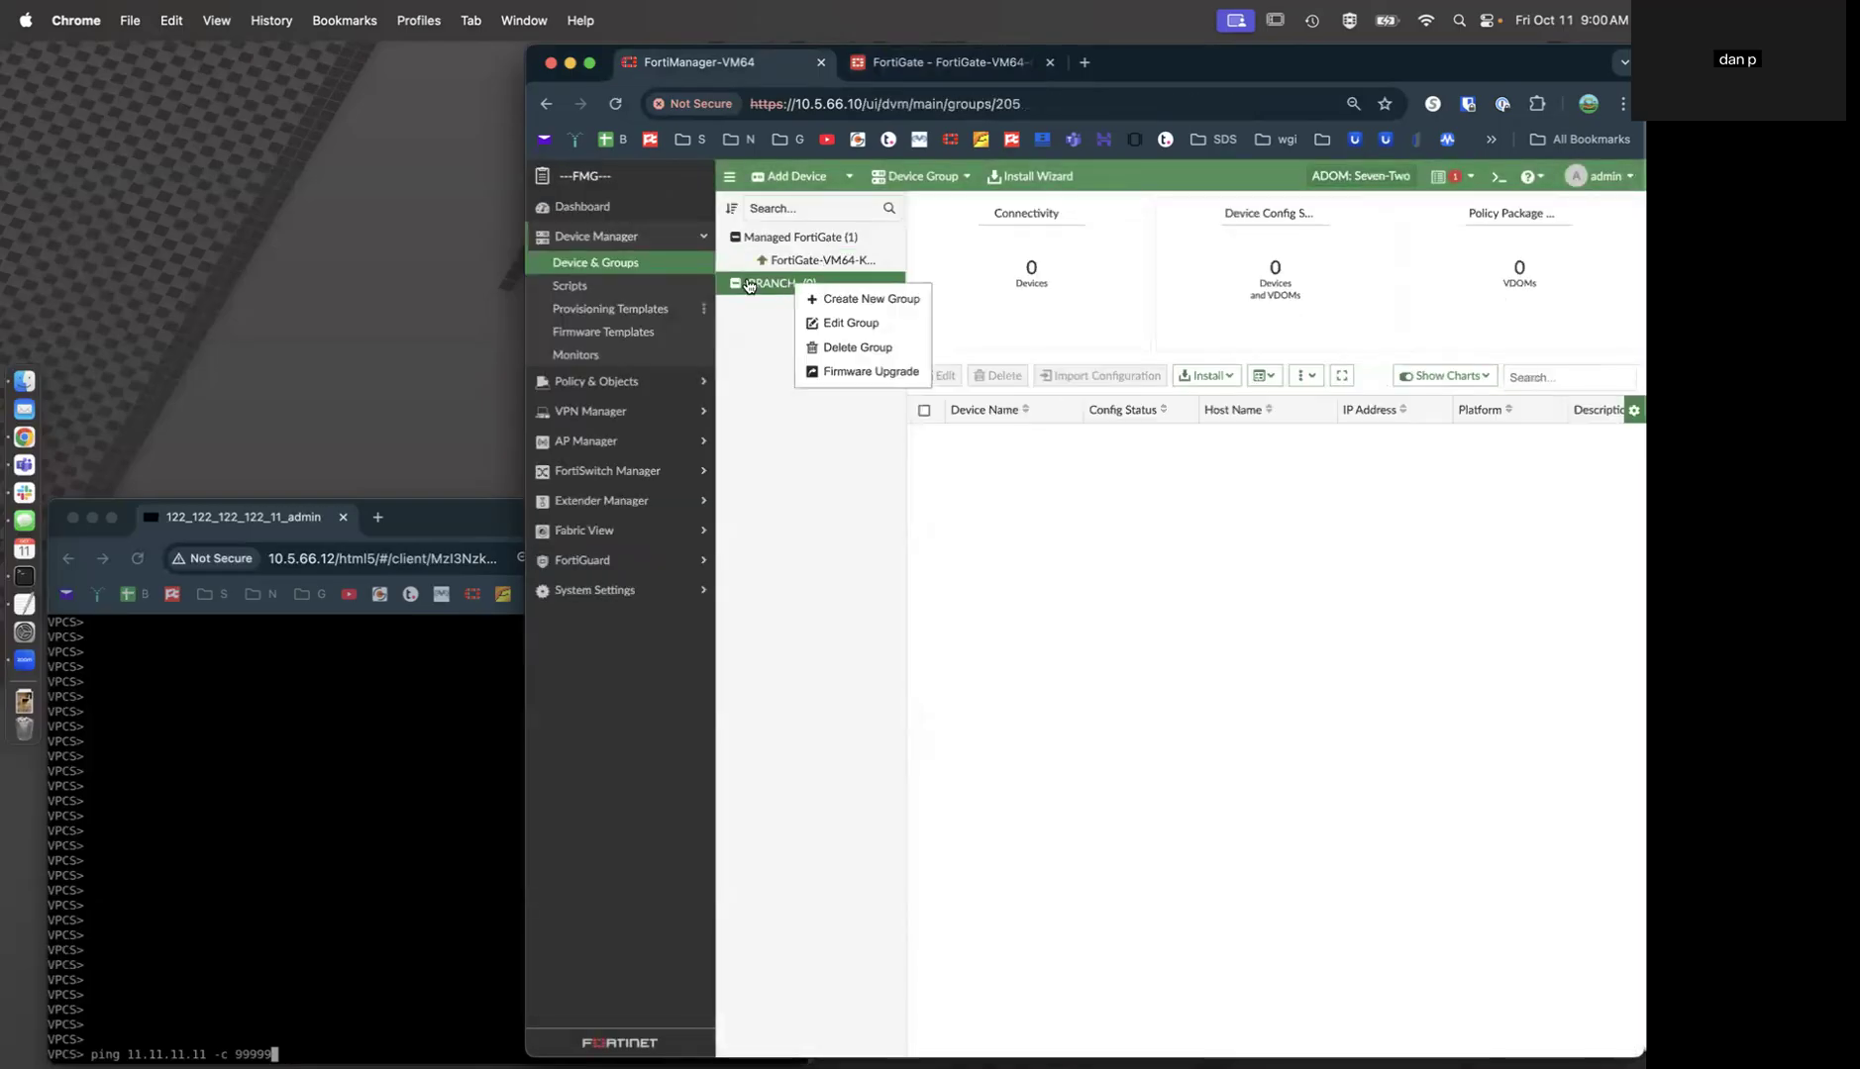
click(847, 323)
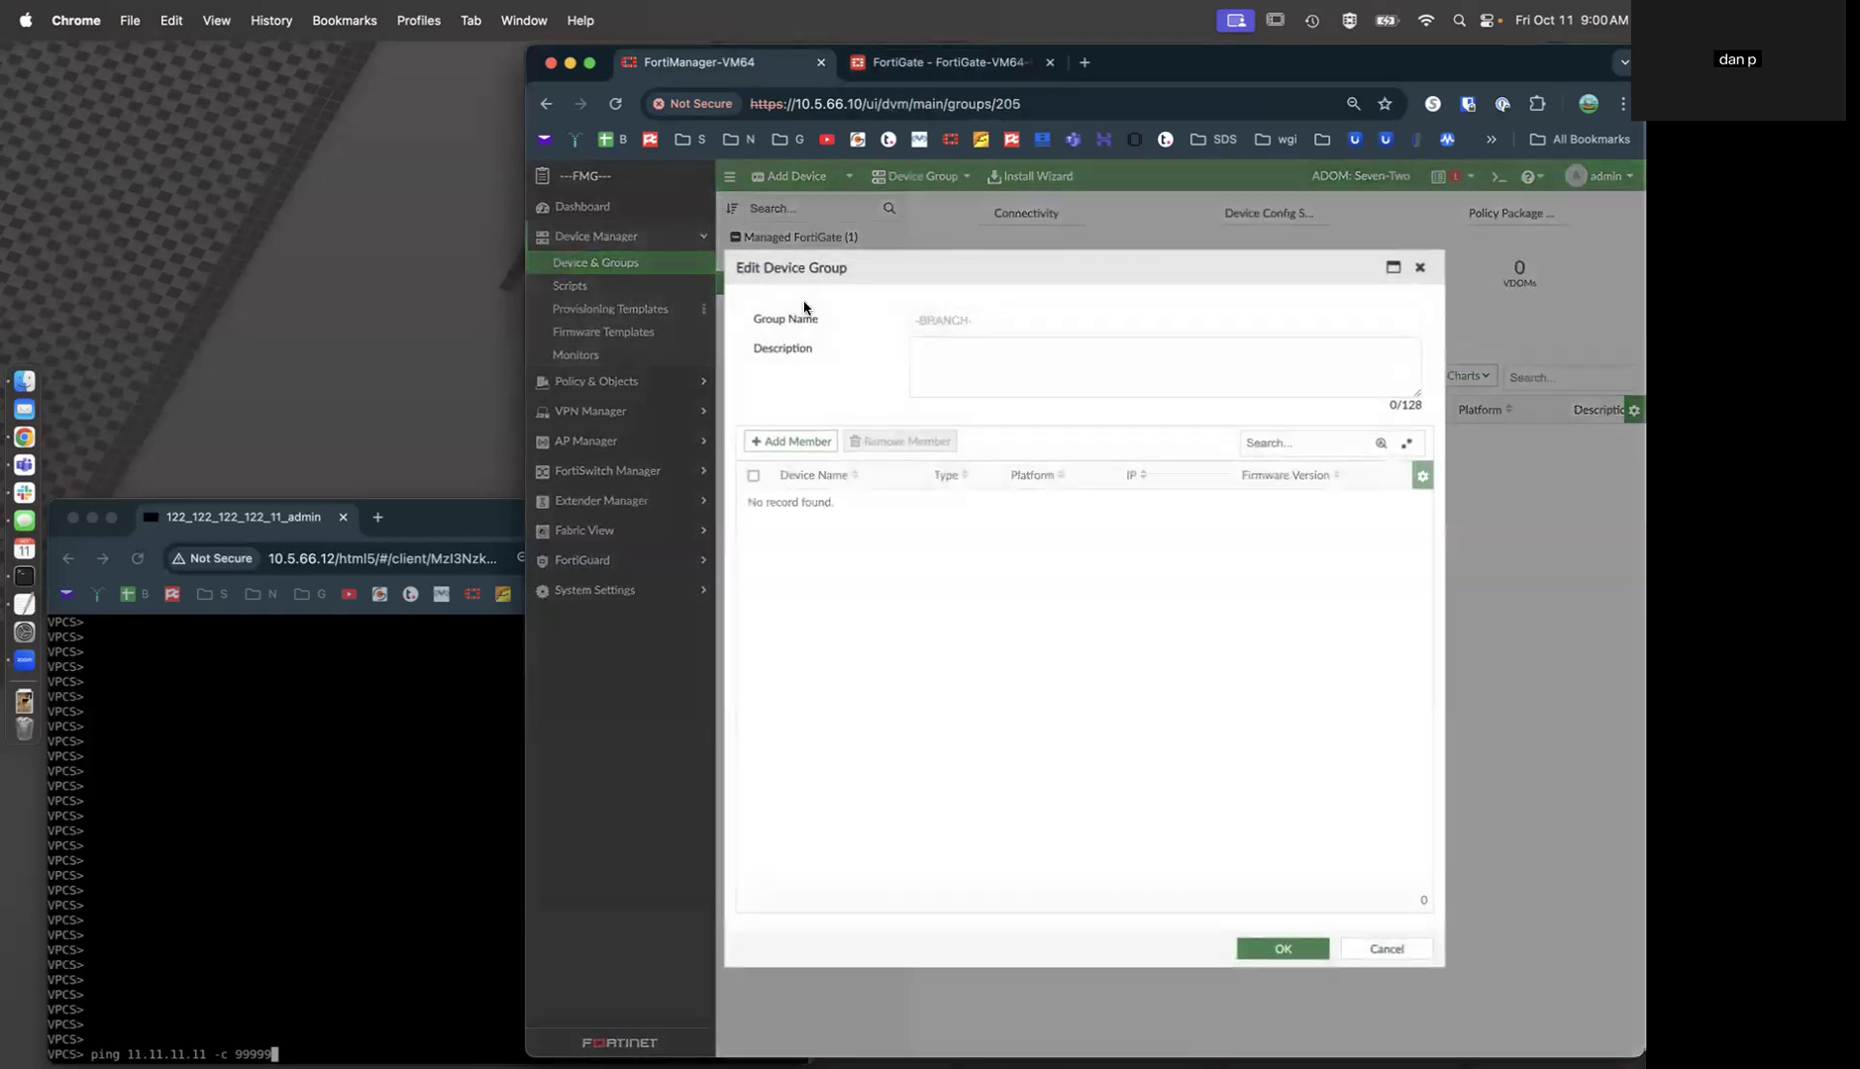
click(786, 442)
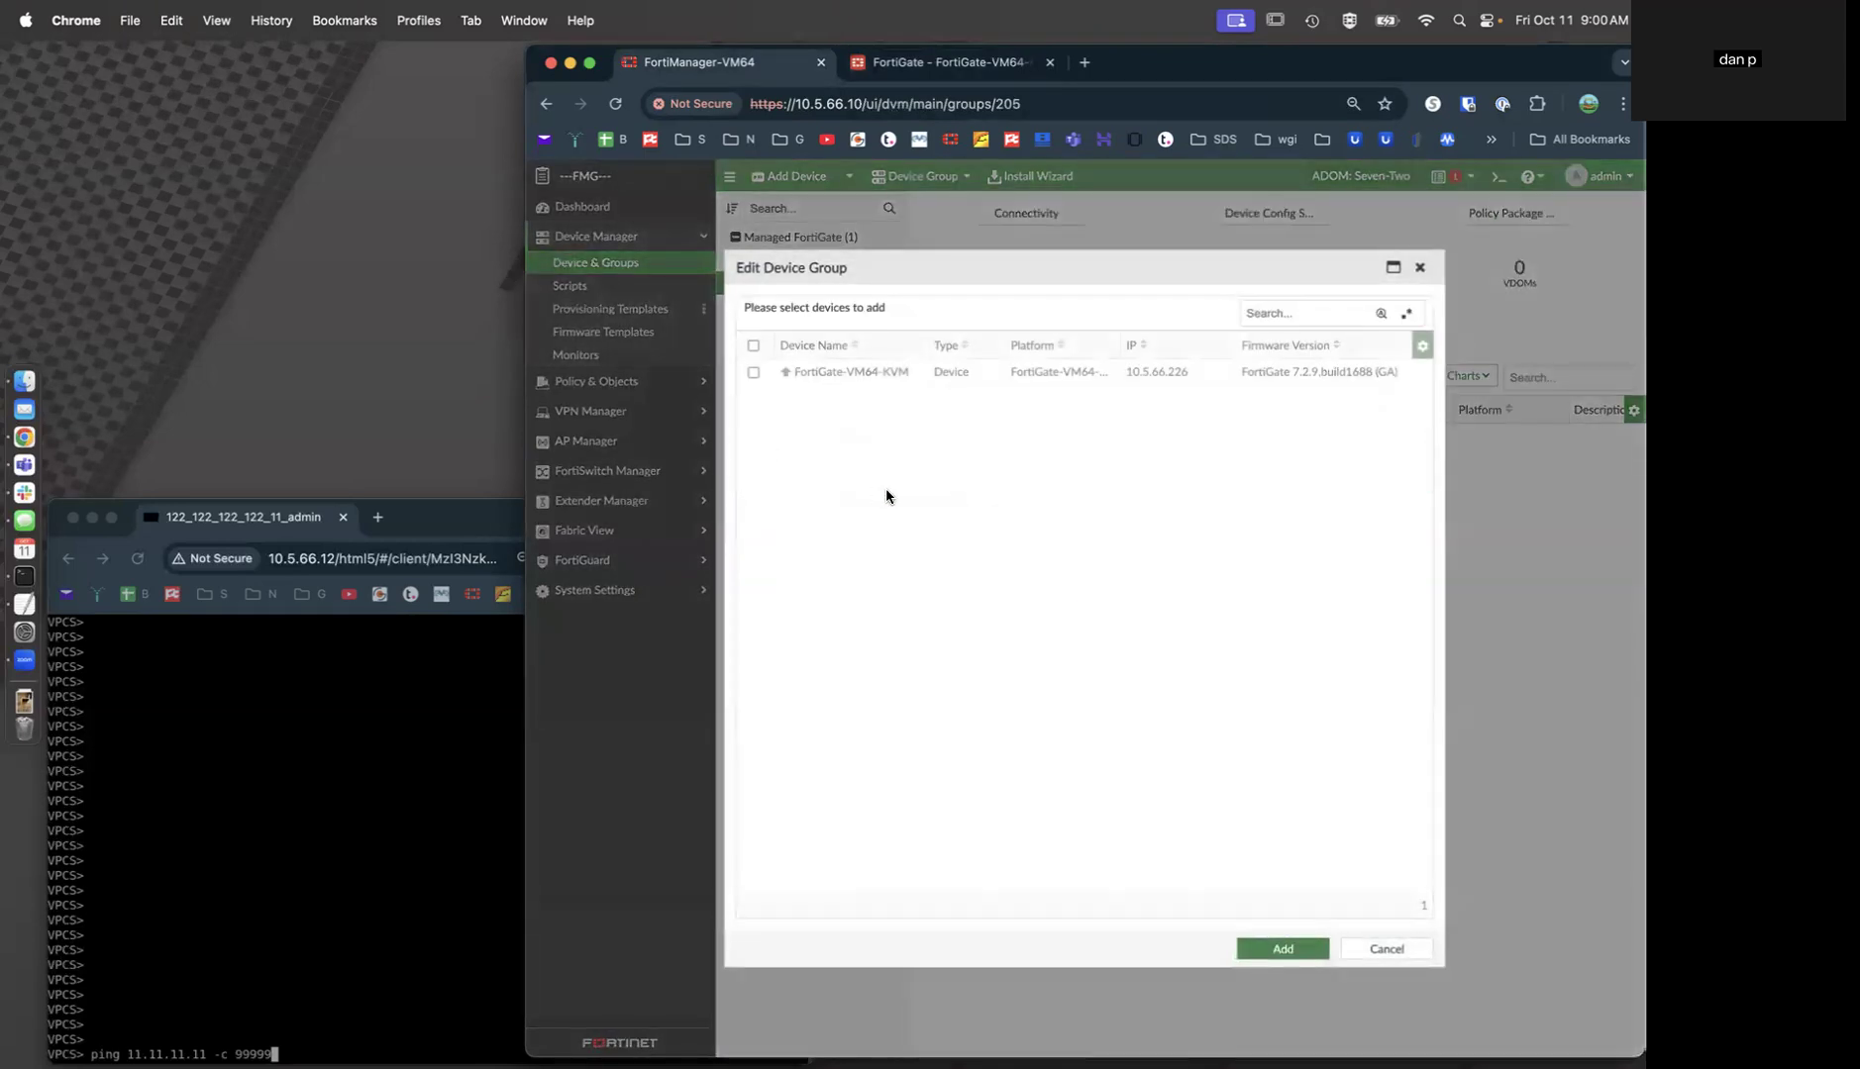
click(753, 372)
click(1278, 949)
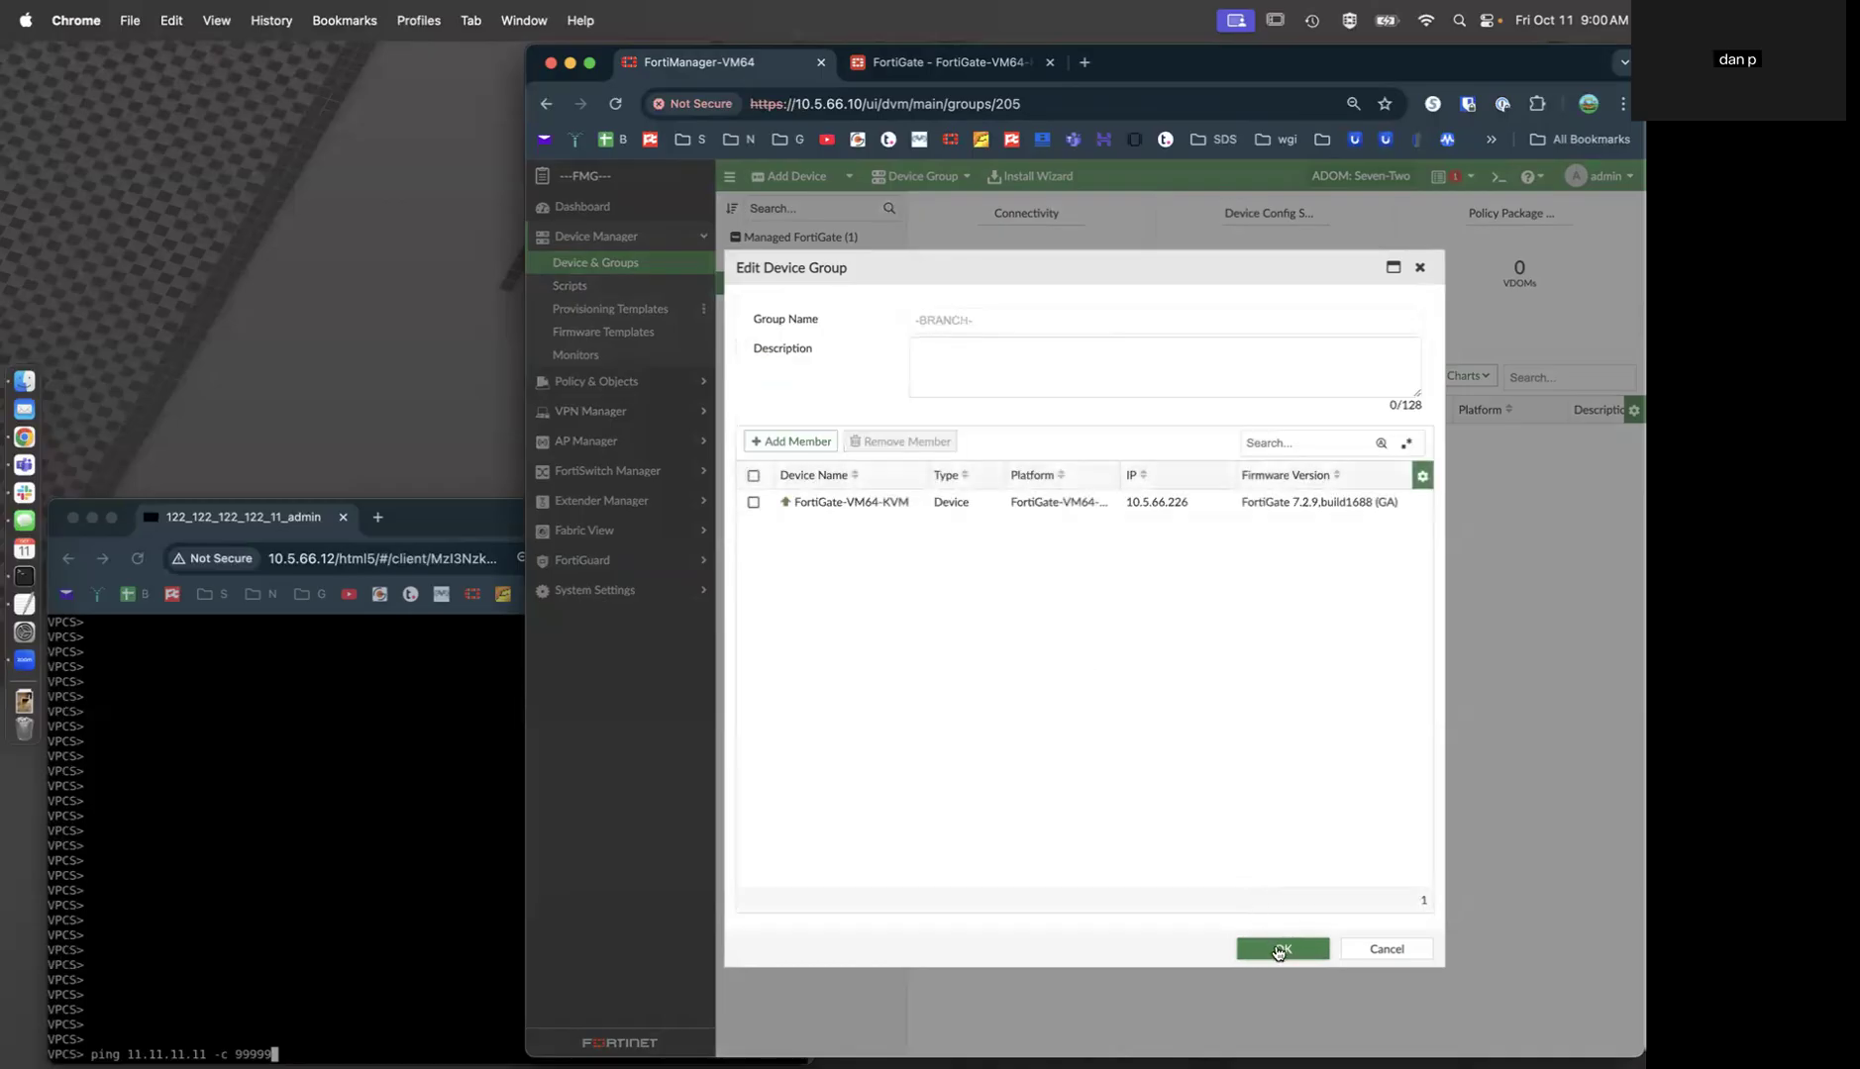
click(1280, 950)
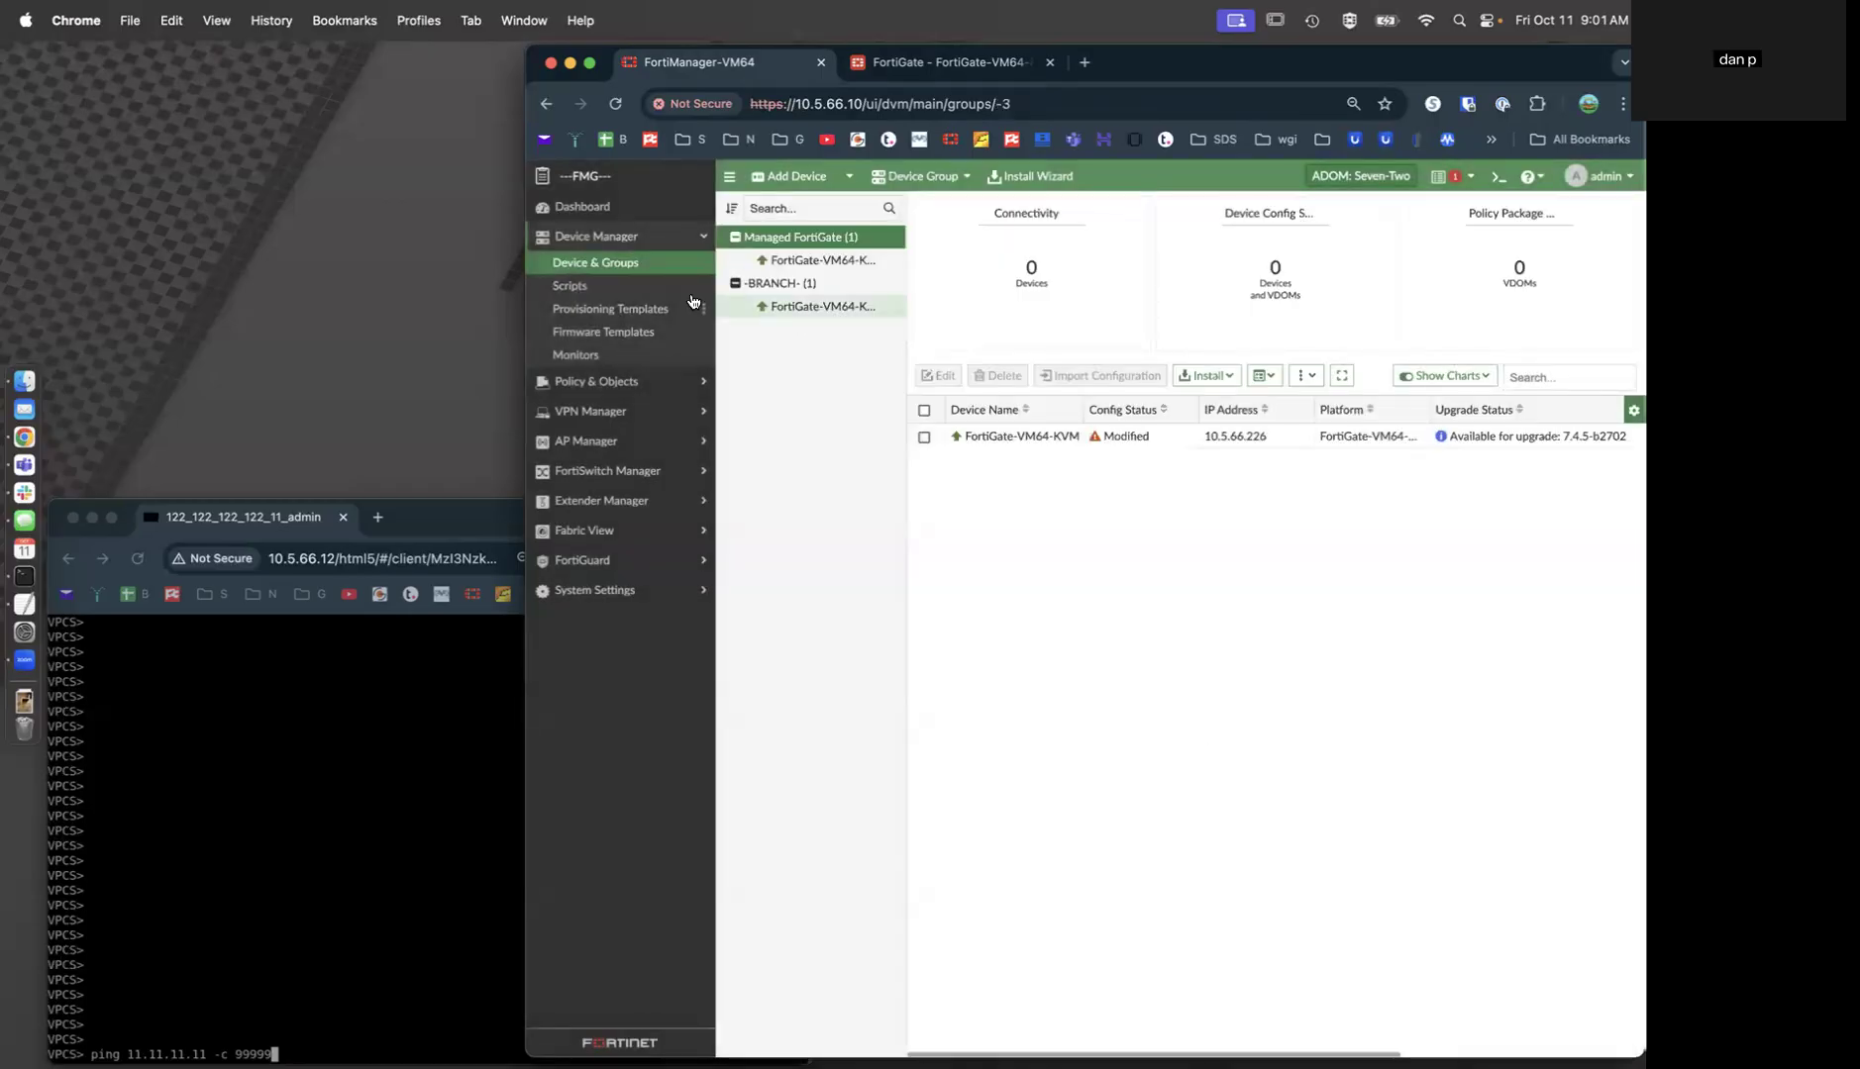
Run the BOOTSTRAP script on FortiGate-VM64-KVM, then go to Device & Groups.
click(693, 287)
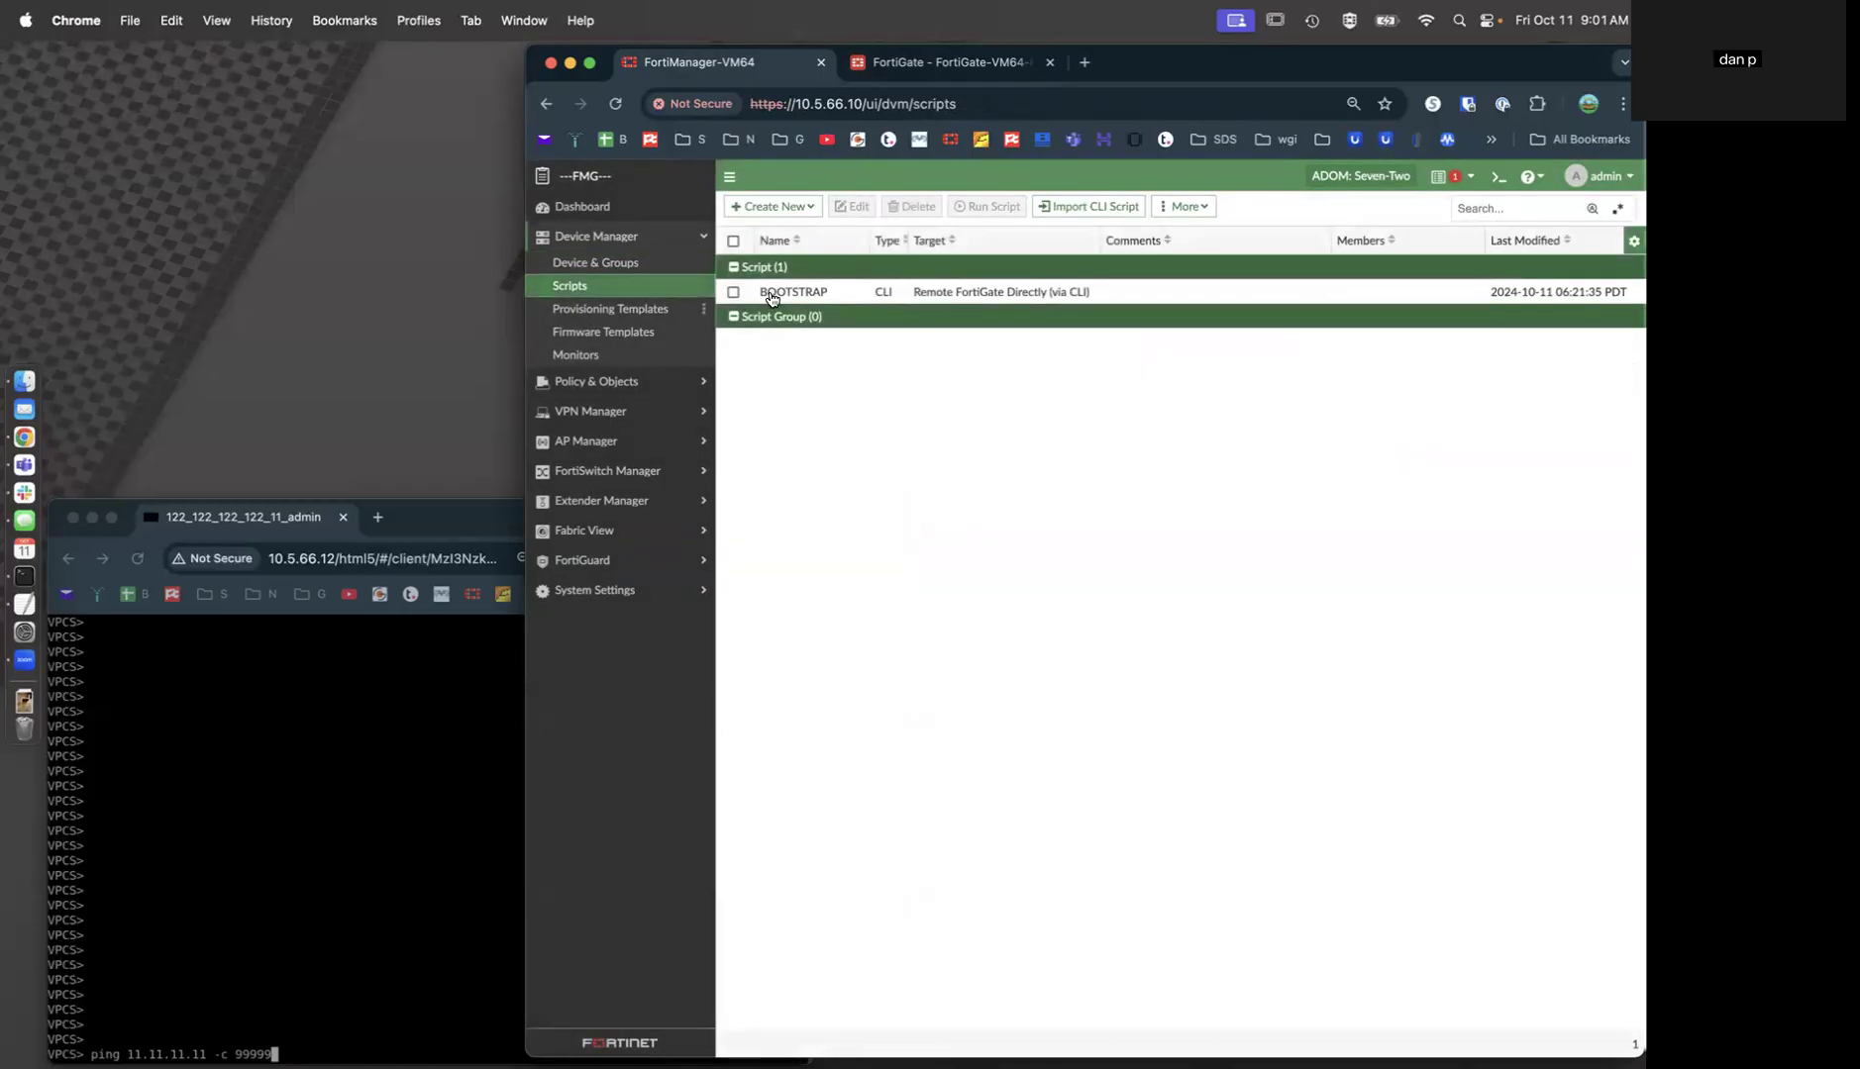
click(771, 297)
click(980, 207)
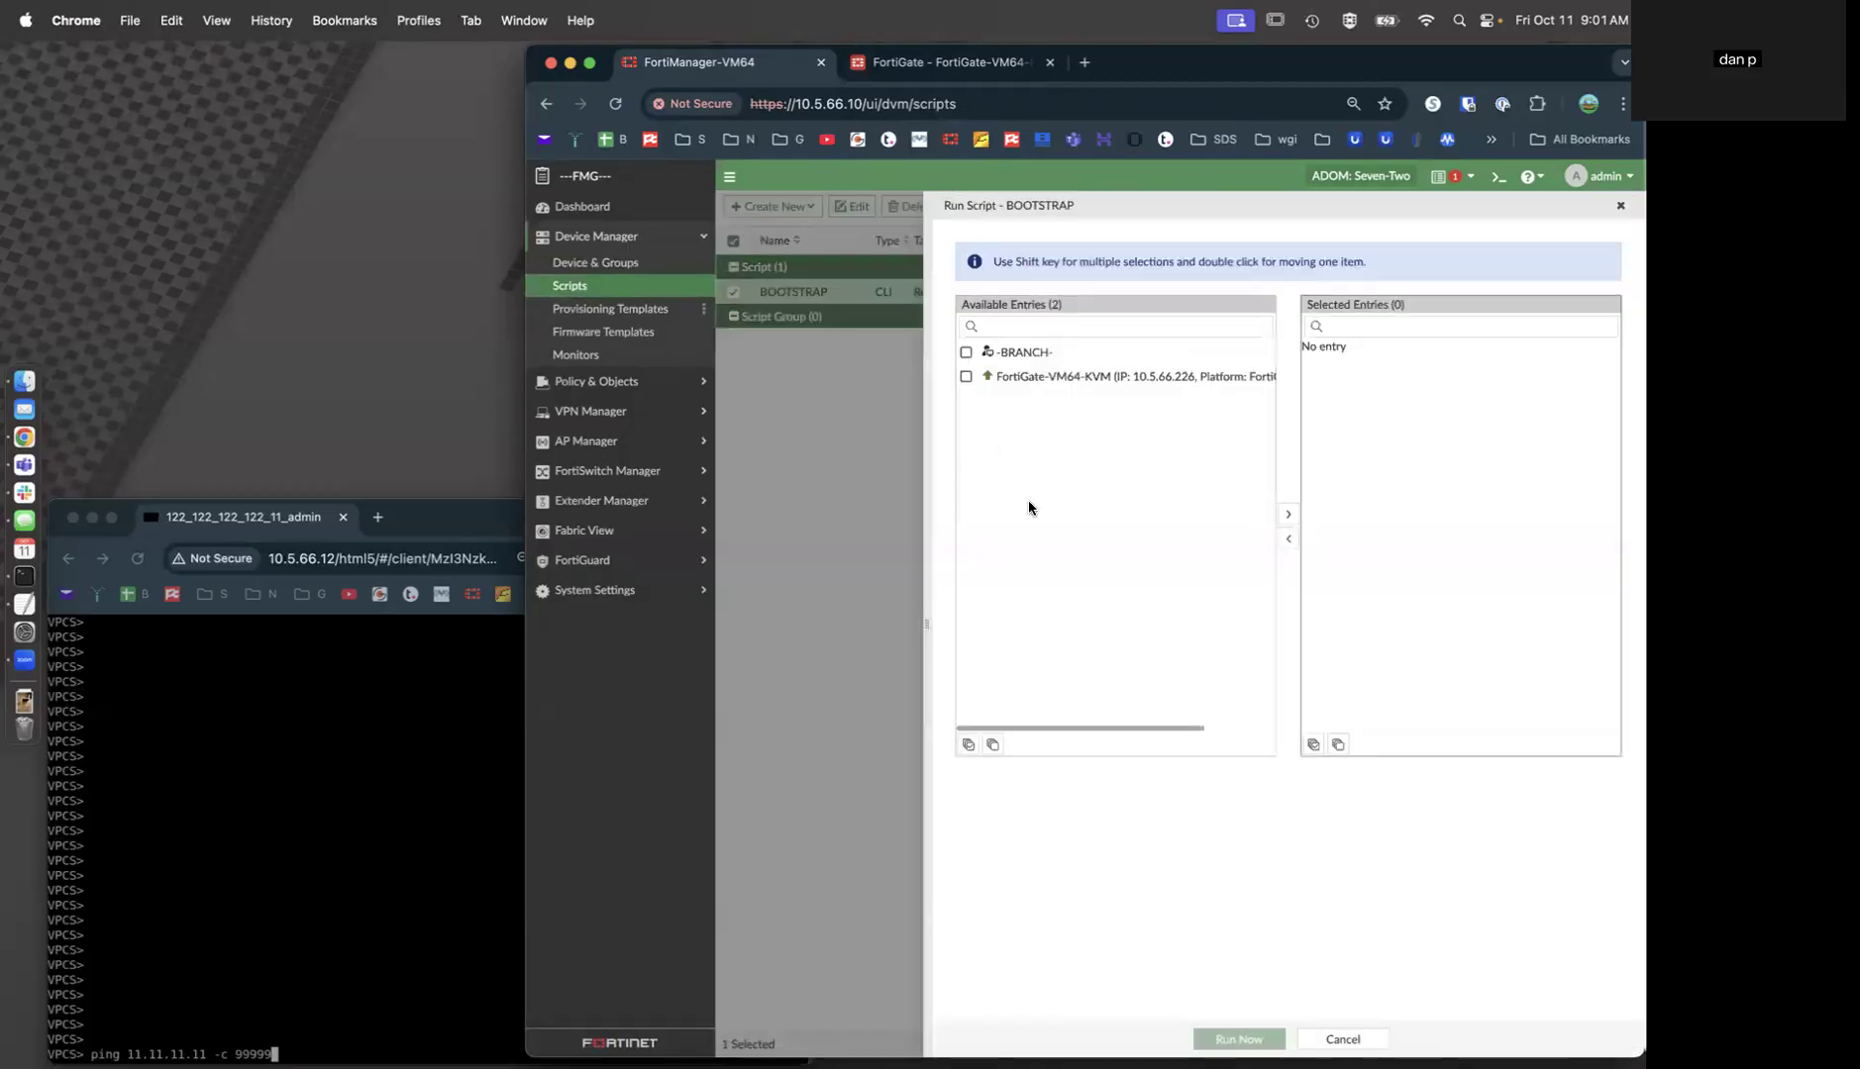
click(1027, 381)
click(1287, 514)
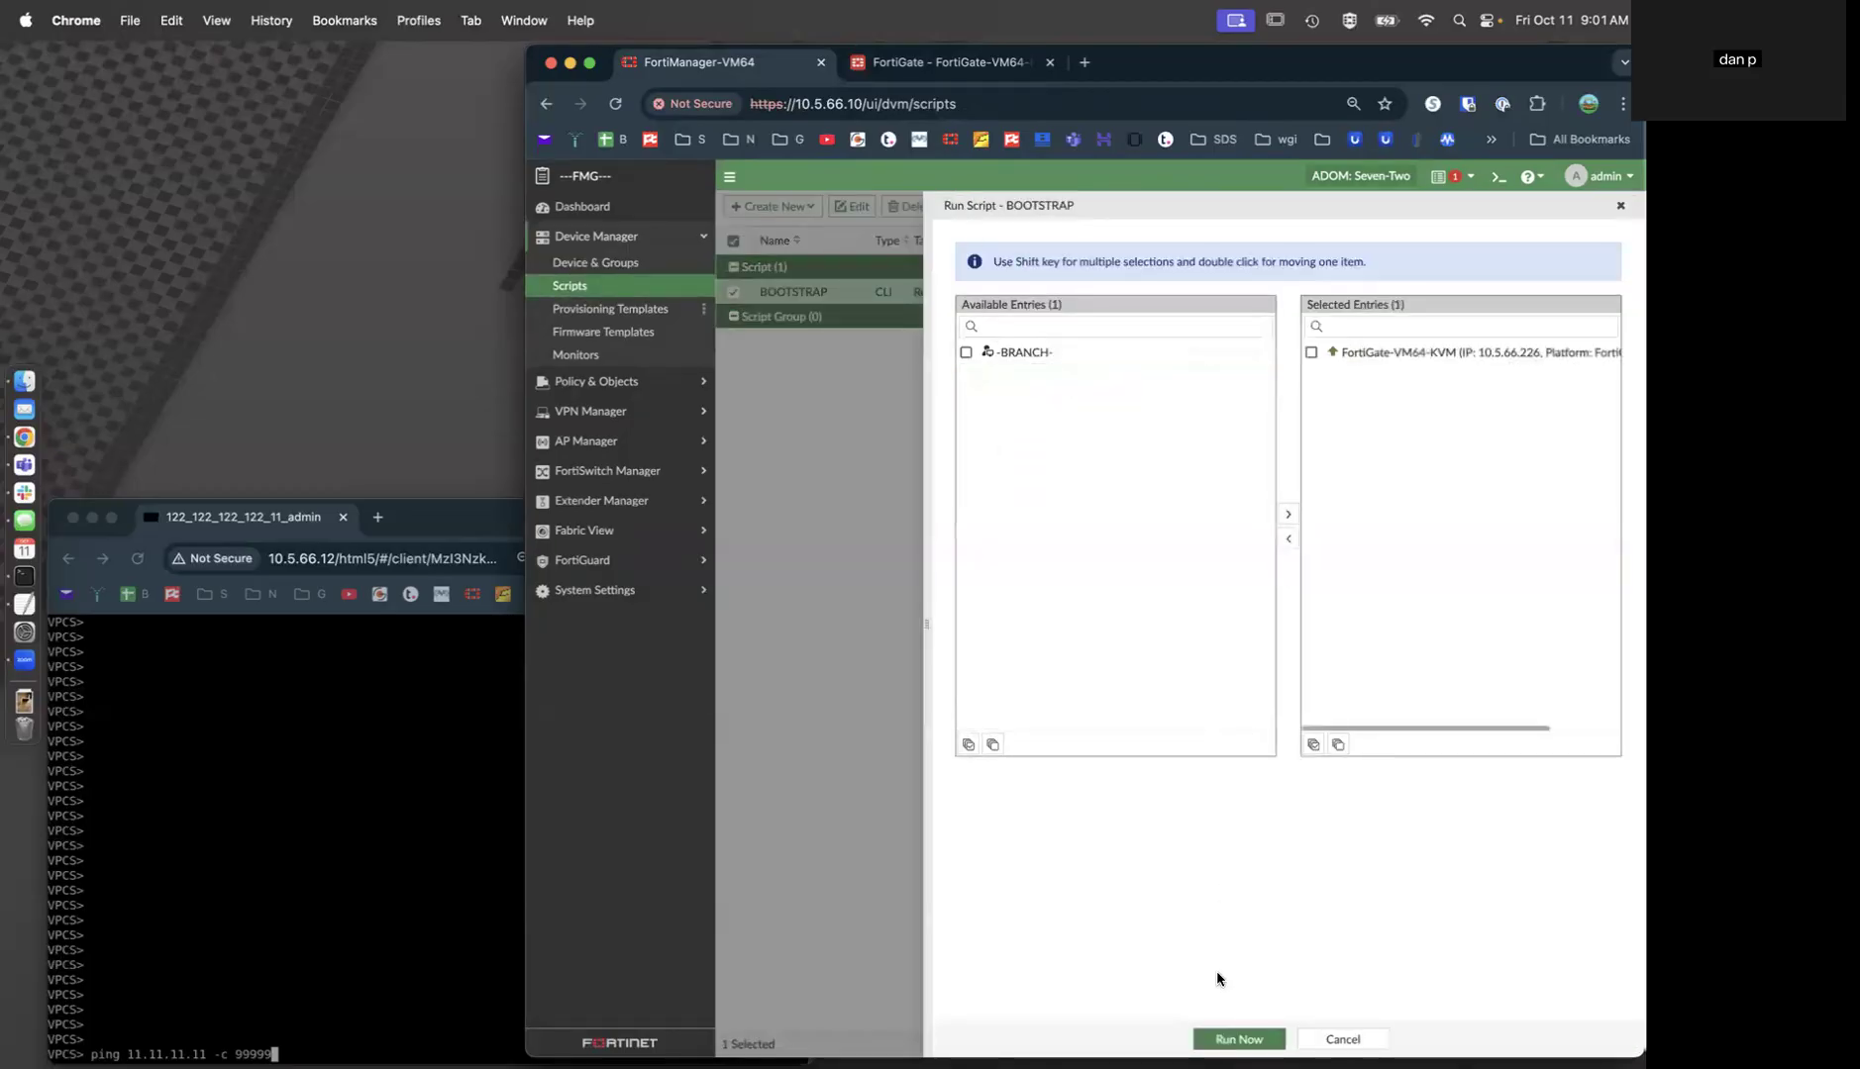
click(1237, 1037)
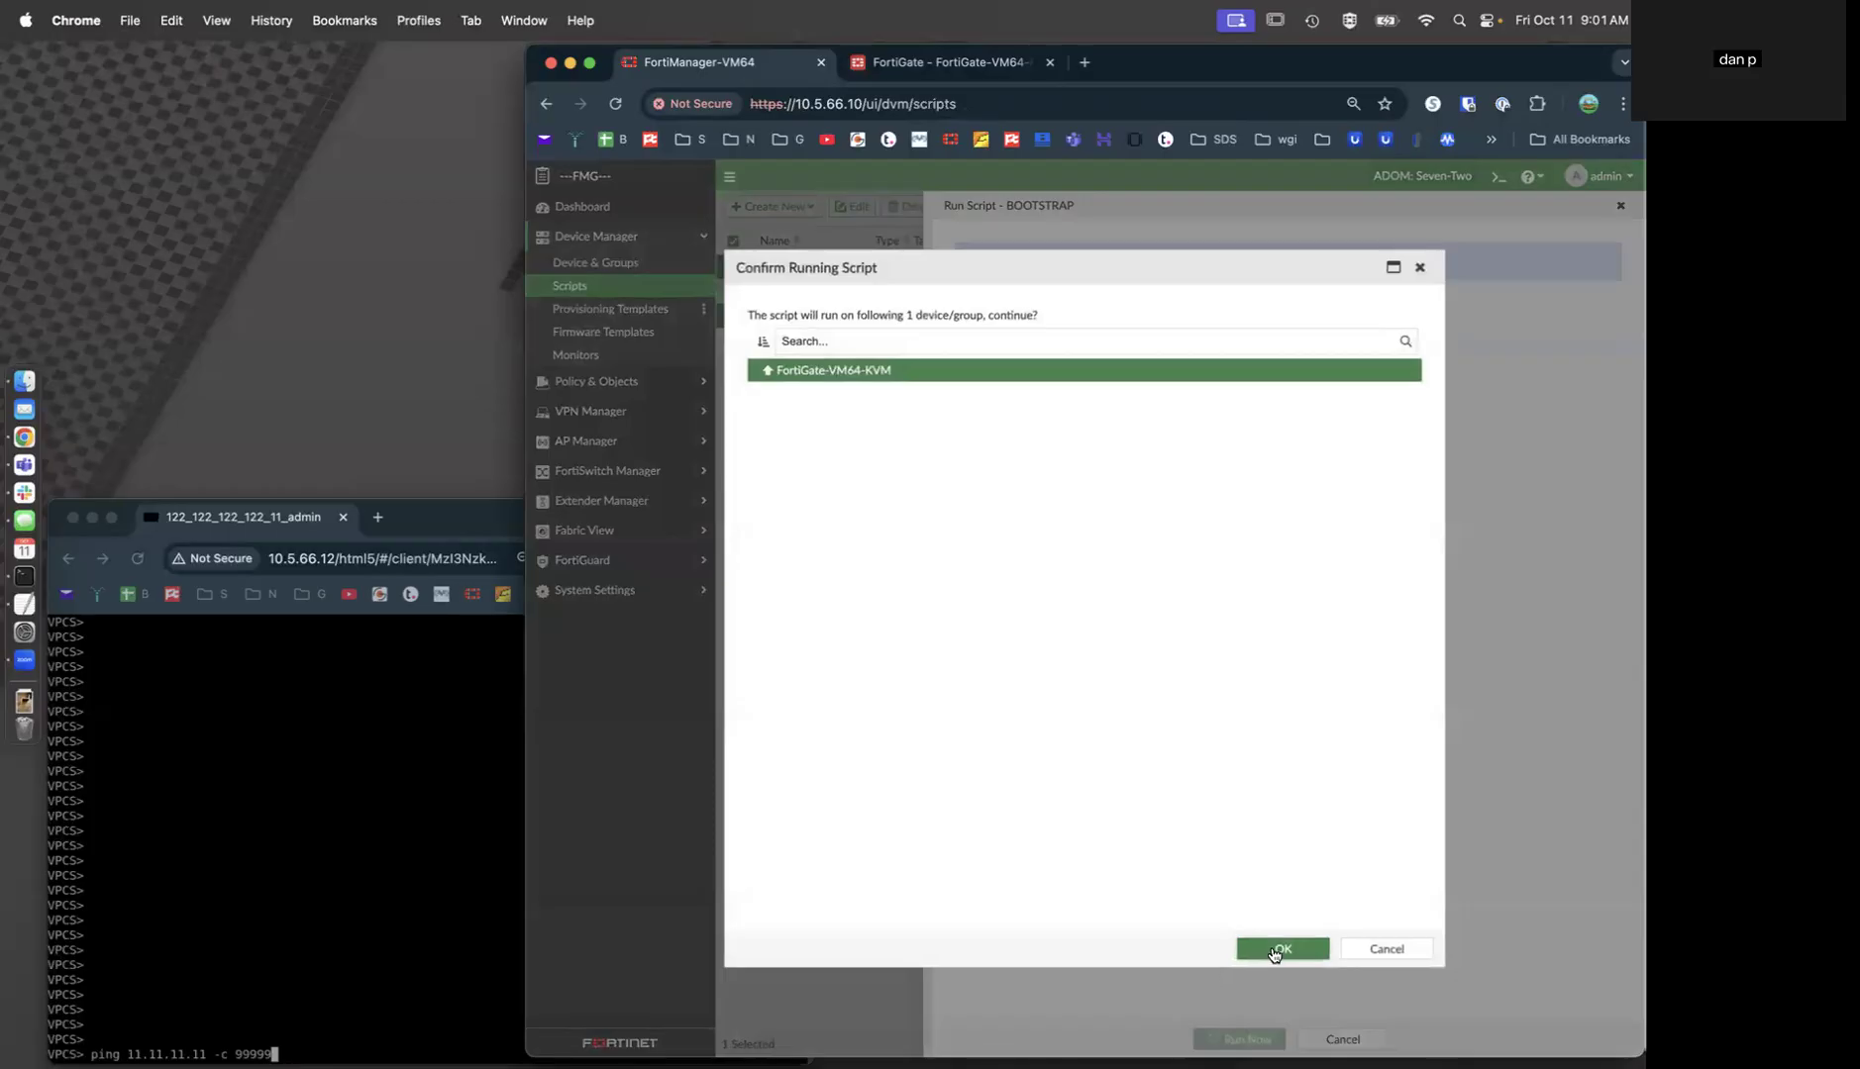
click(1275, 952)
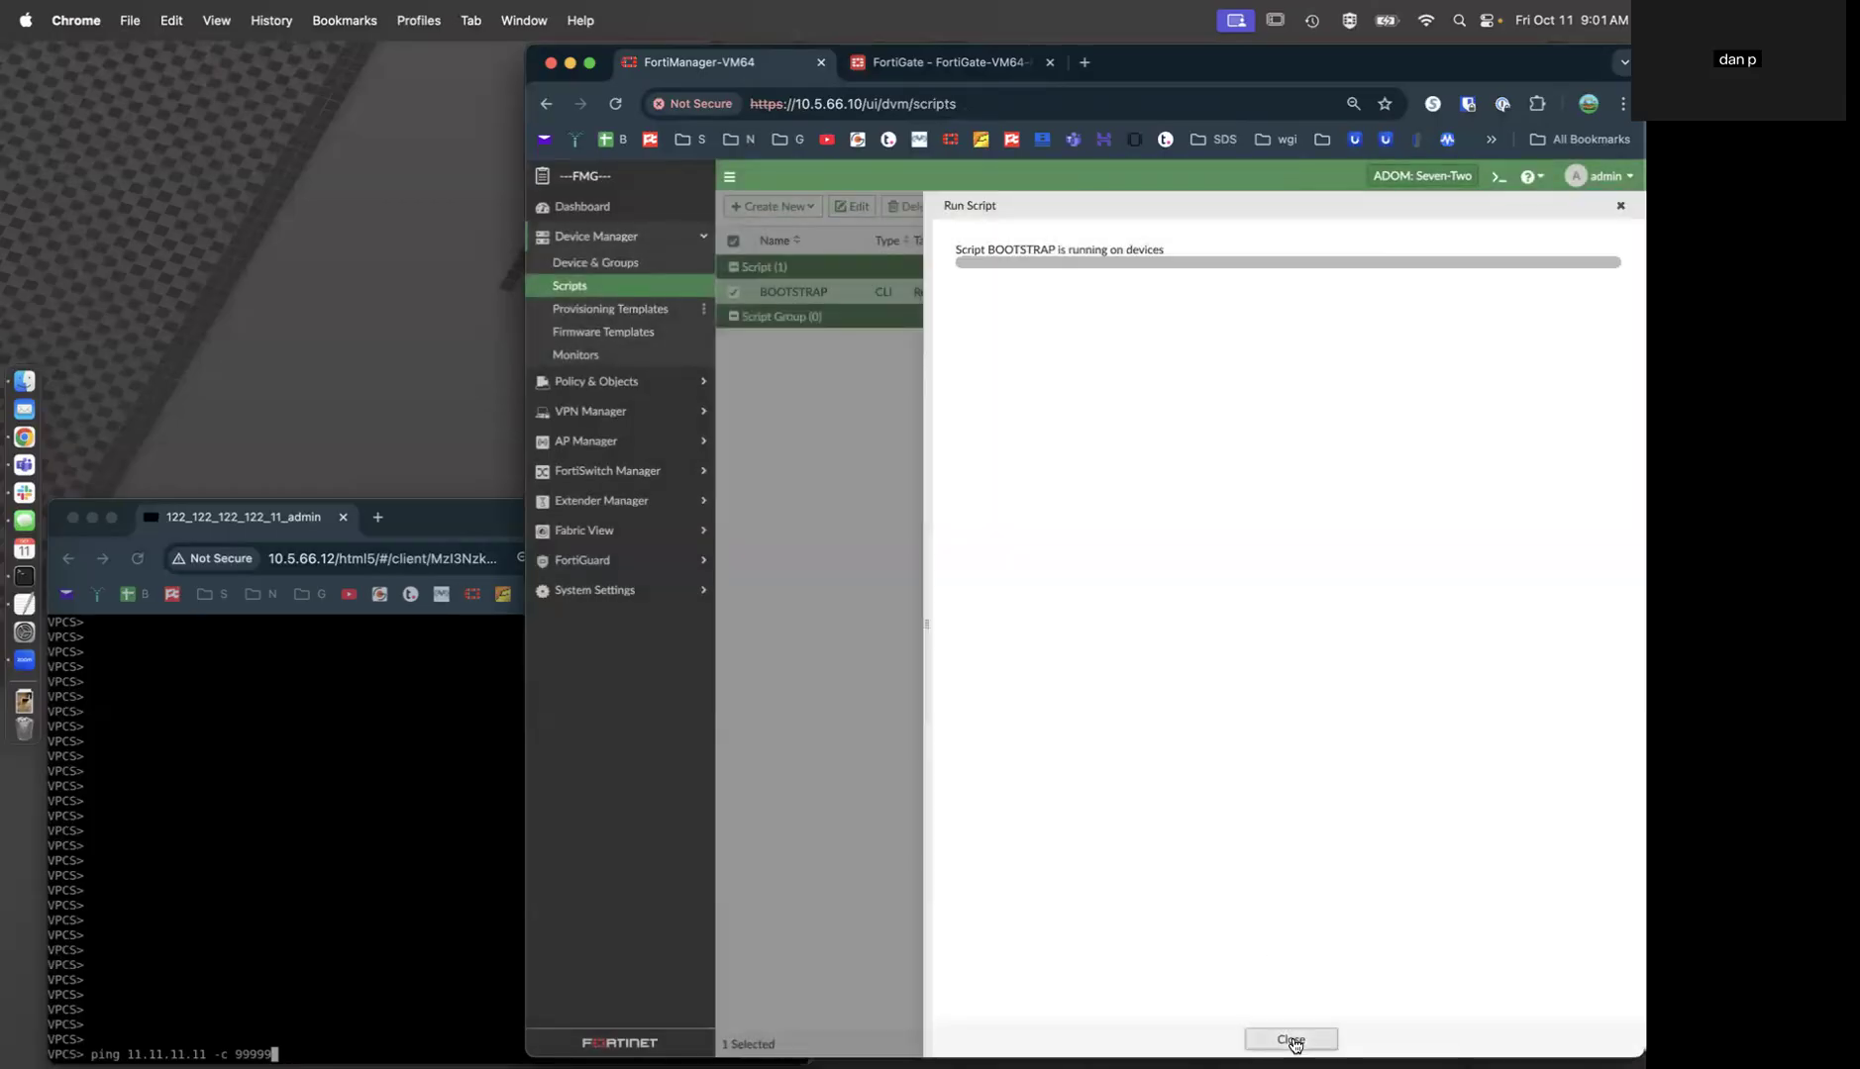
click(1290, 1042)
click(594, 262)
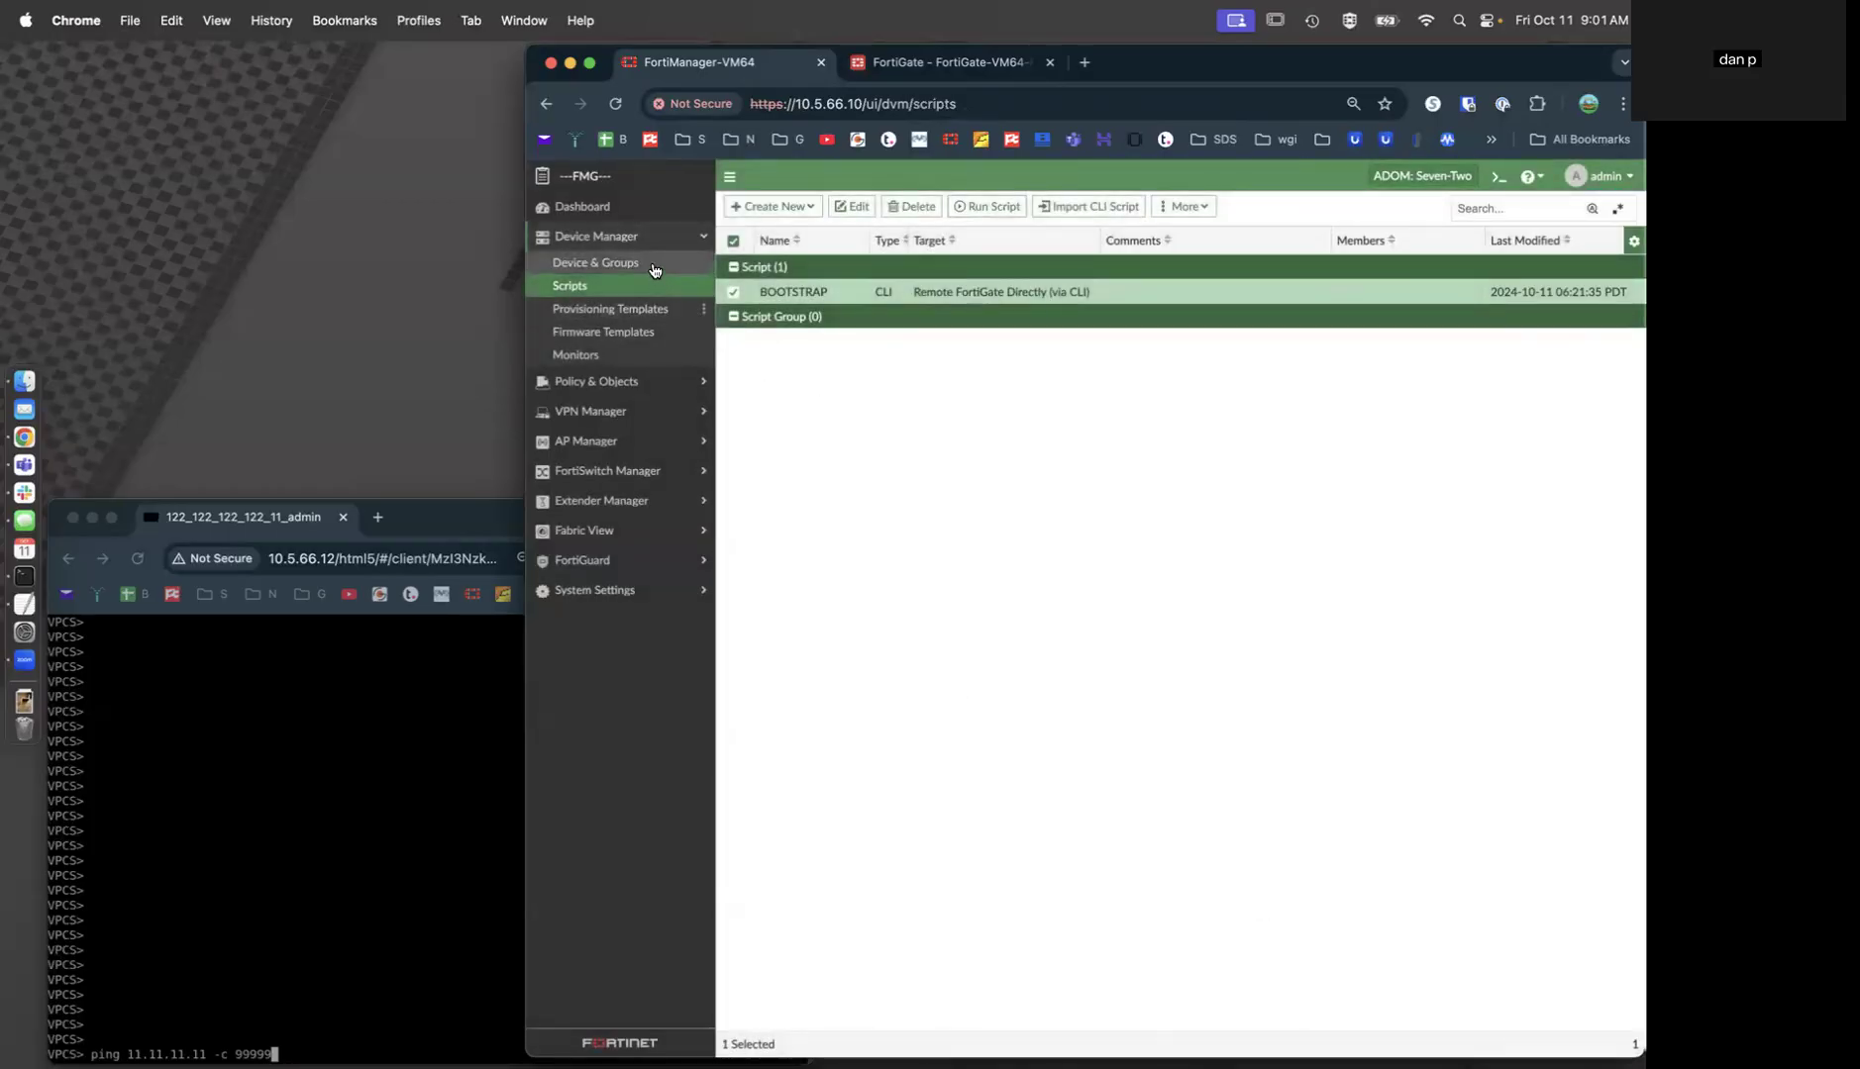
Map prefix_1 to 122.122.122.0/24, site_id to 99, and fill in the site name.
click(805, 307)
right_click(807, 309)
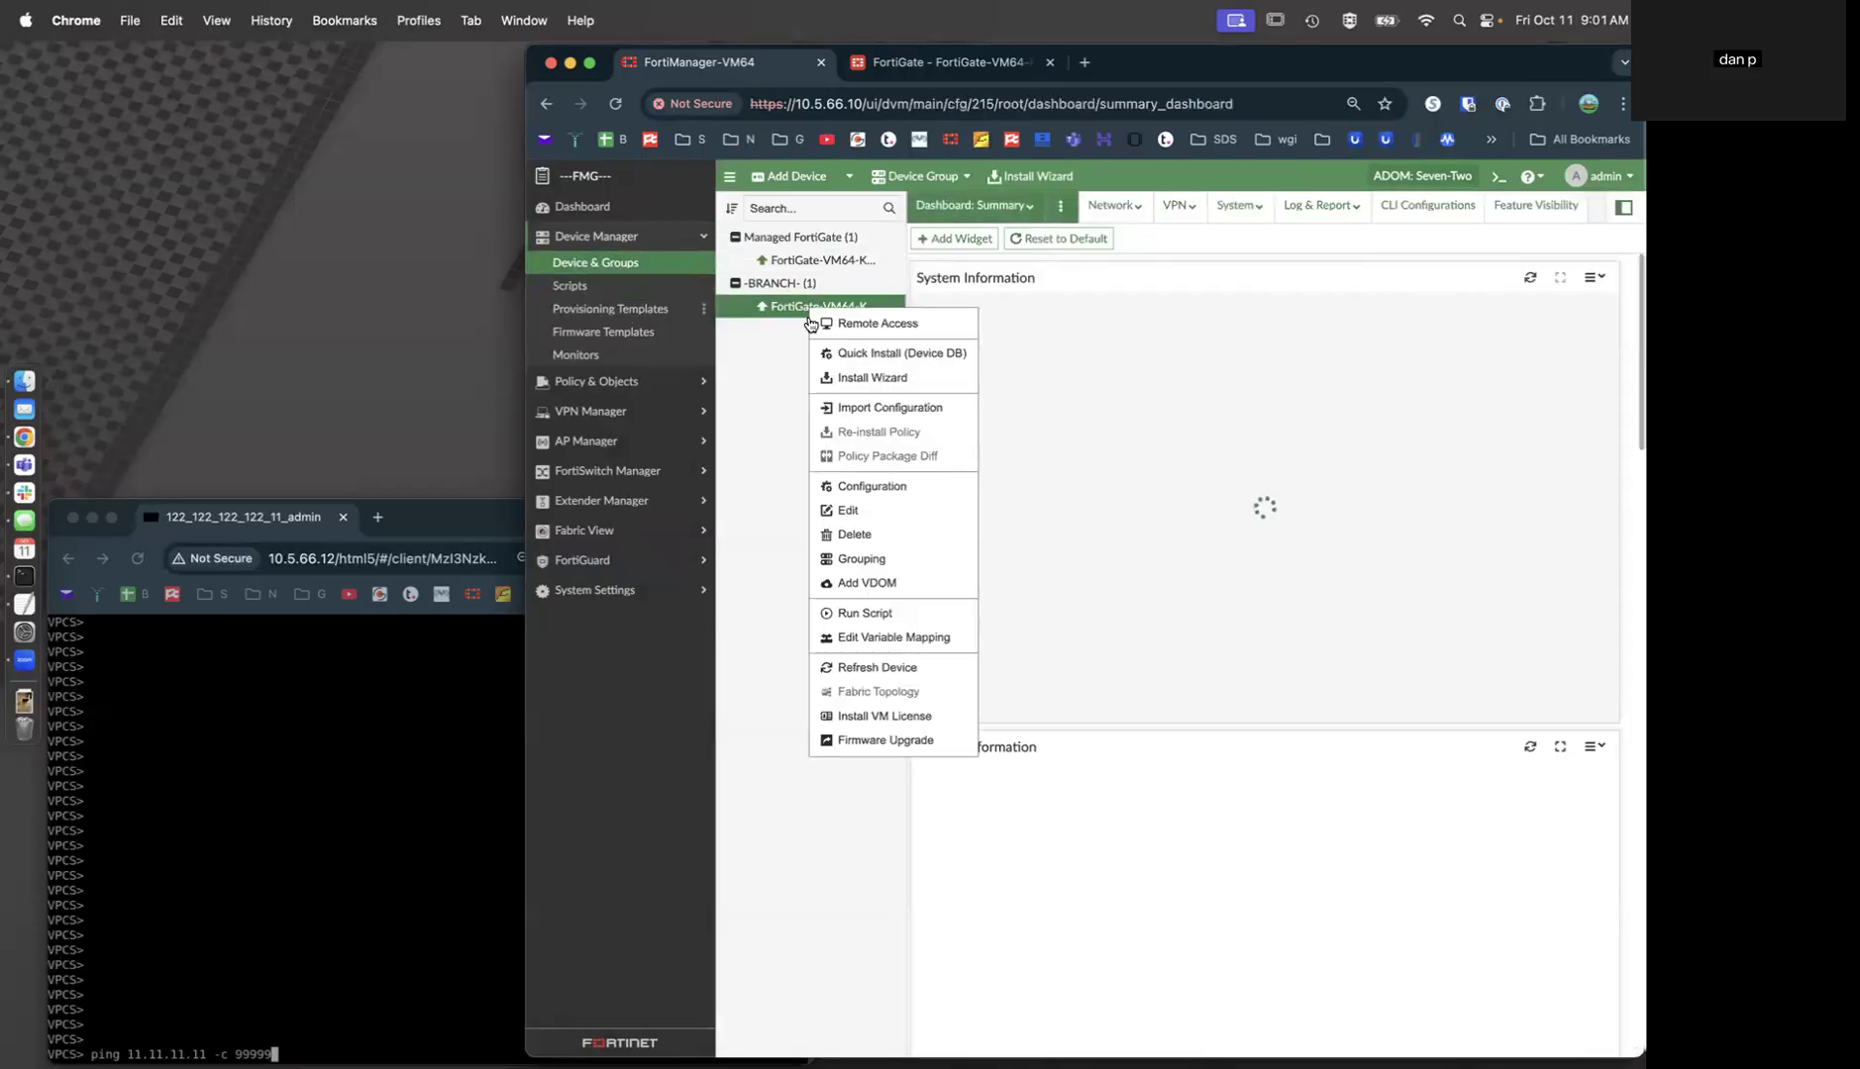
click(897, 635)
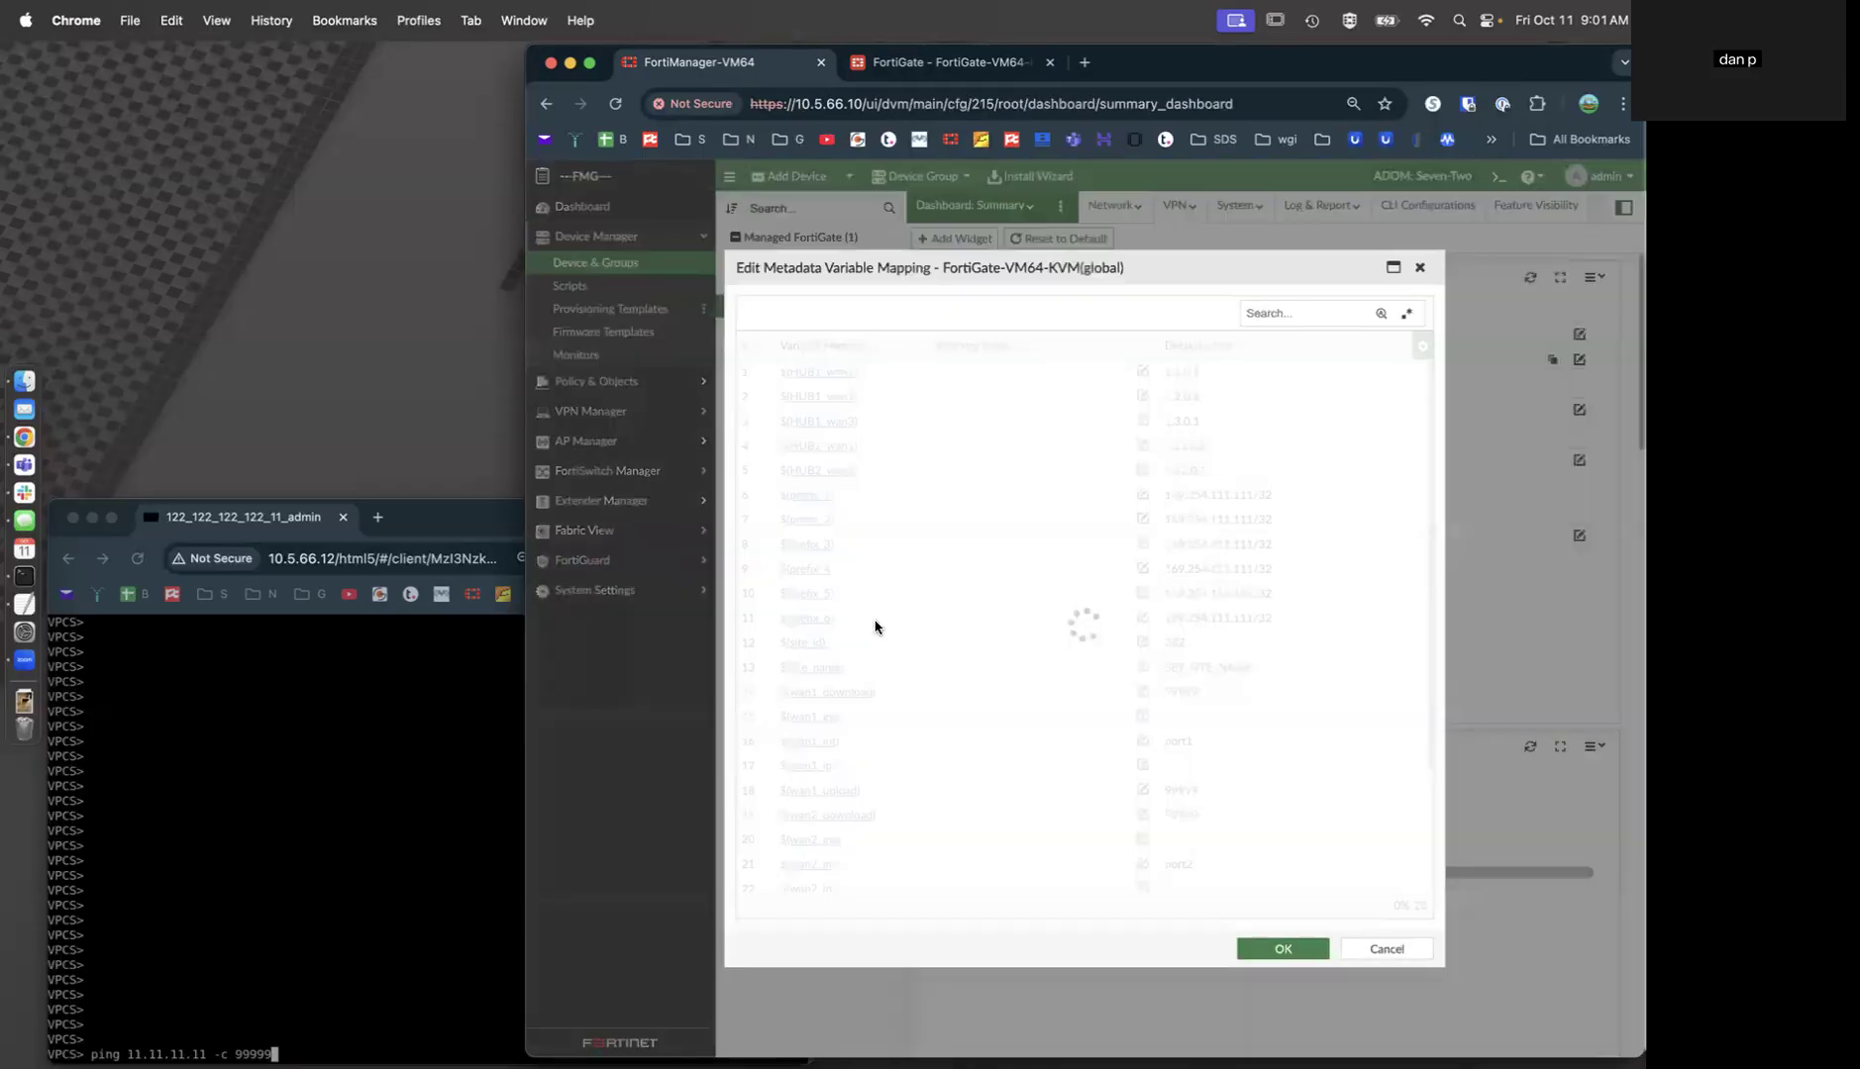
click(965, 495)
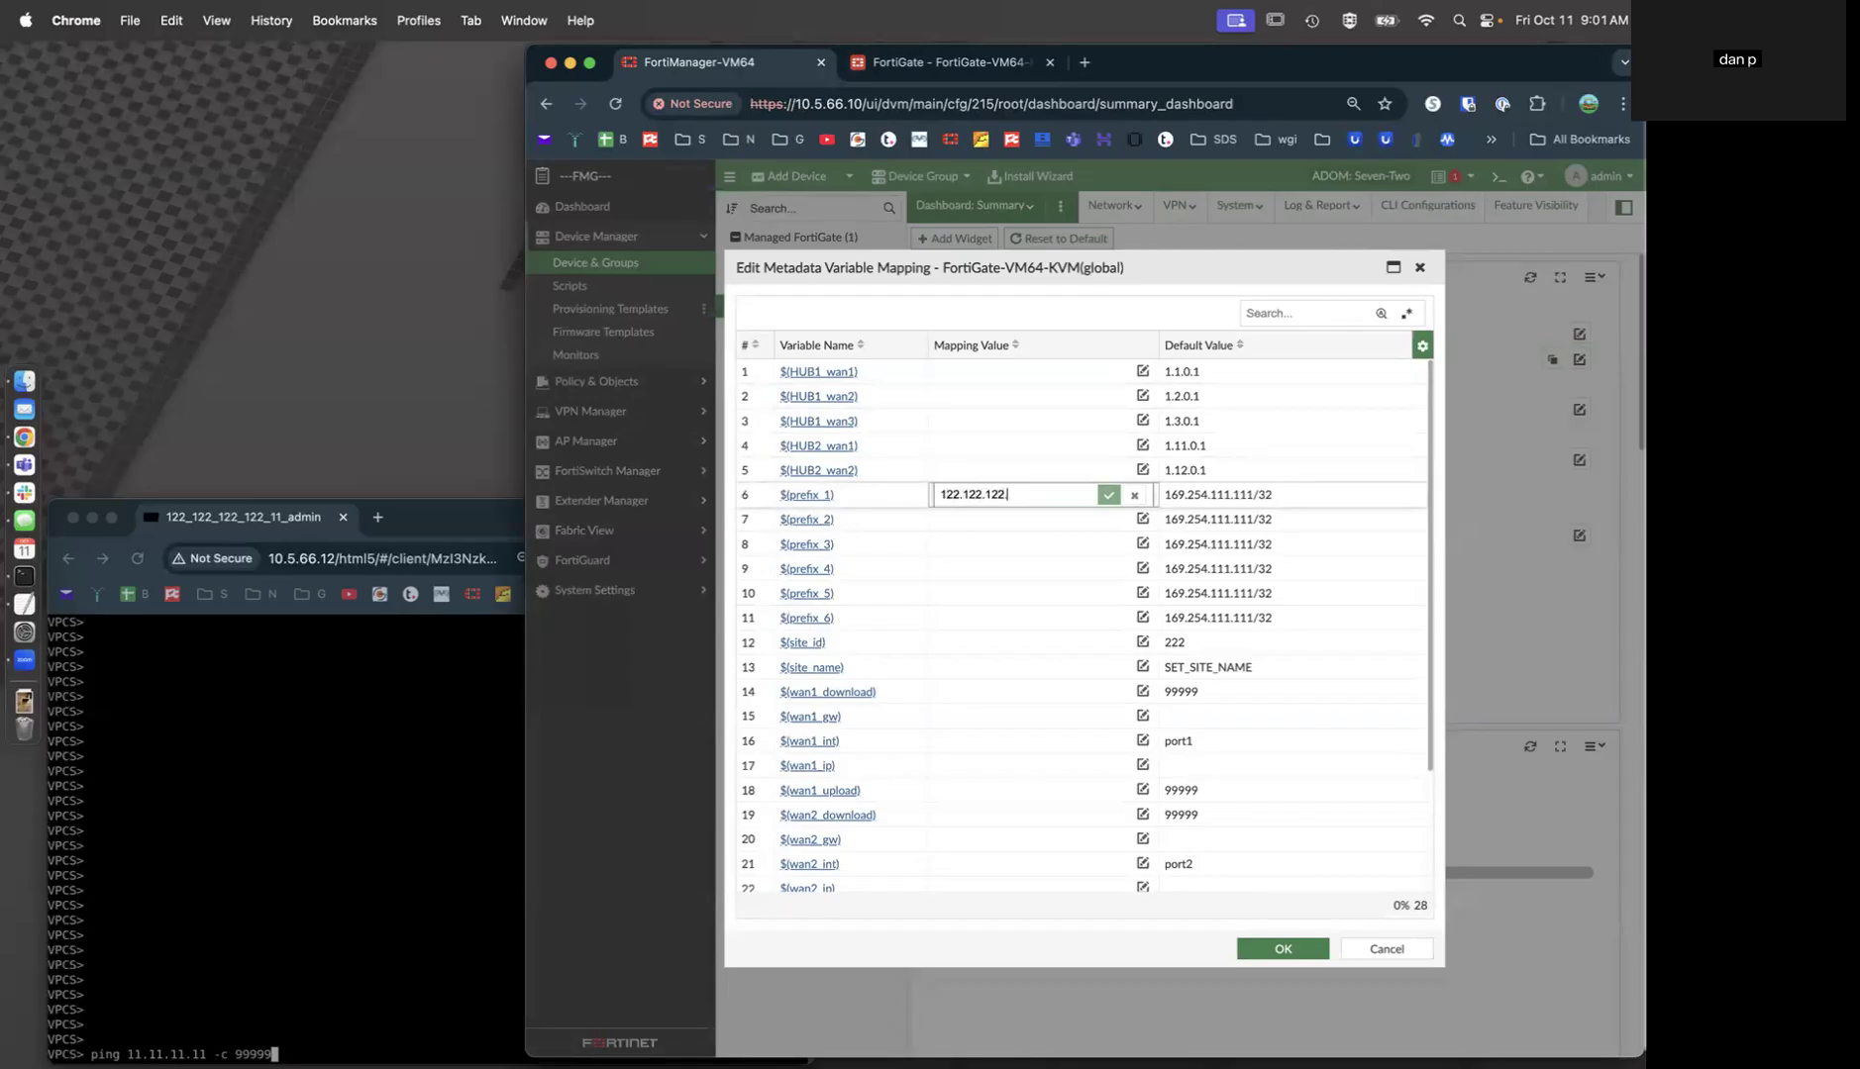
key(Return)
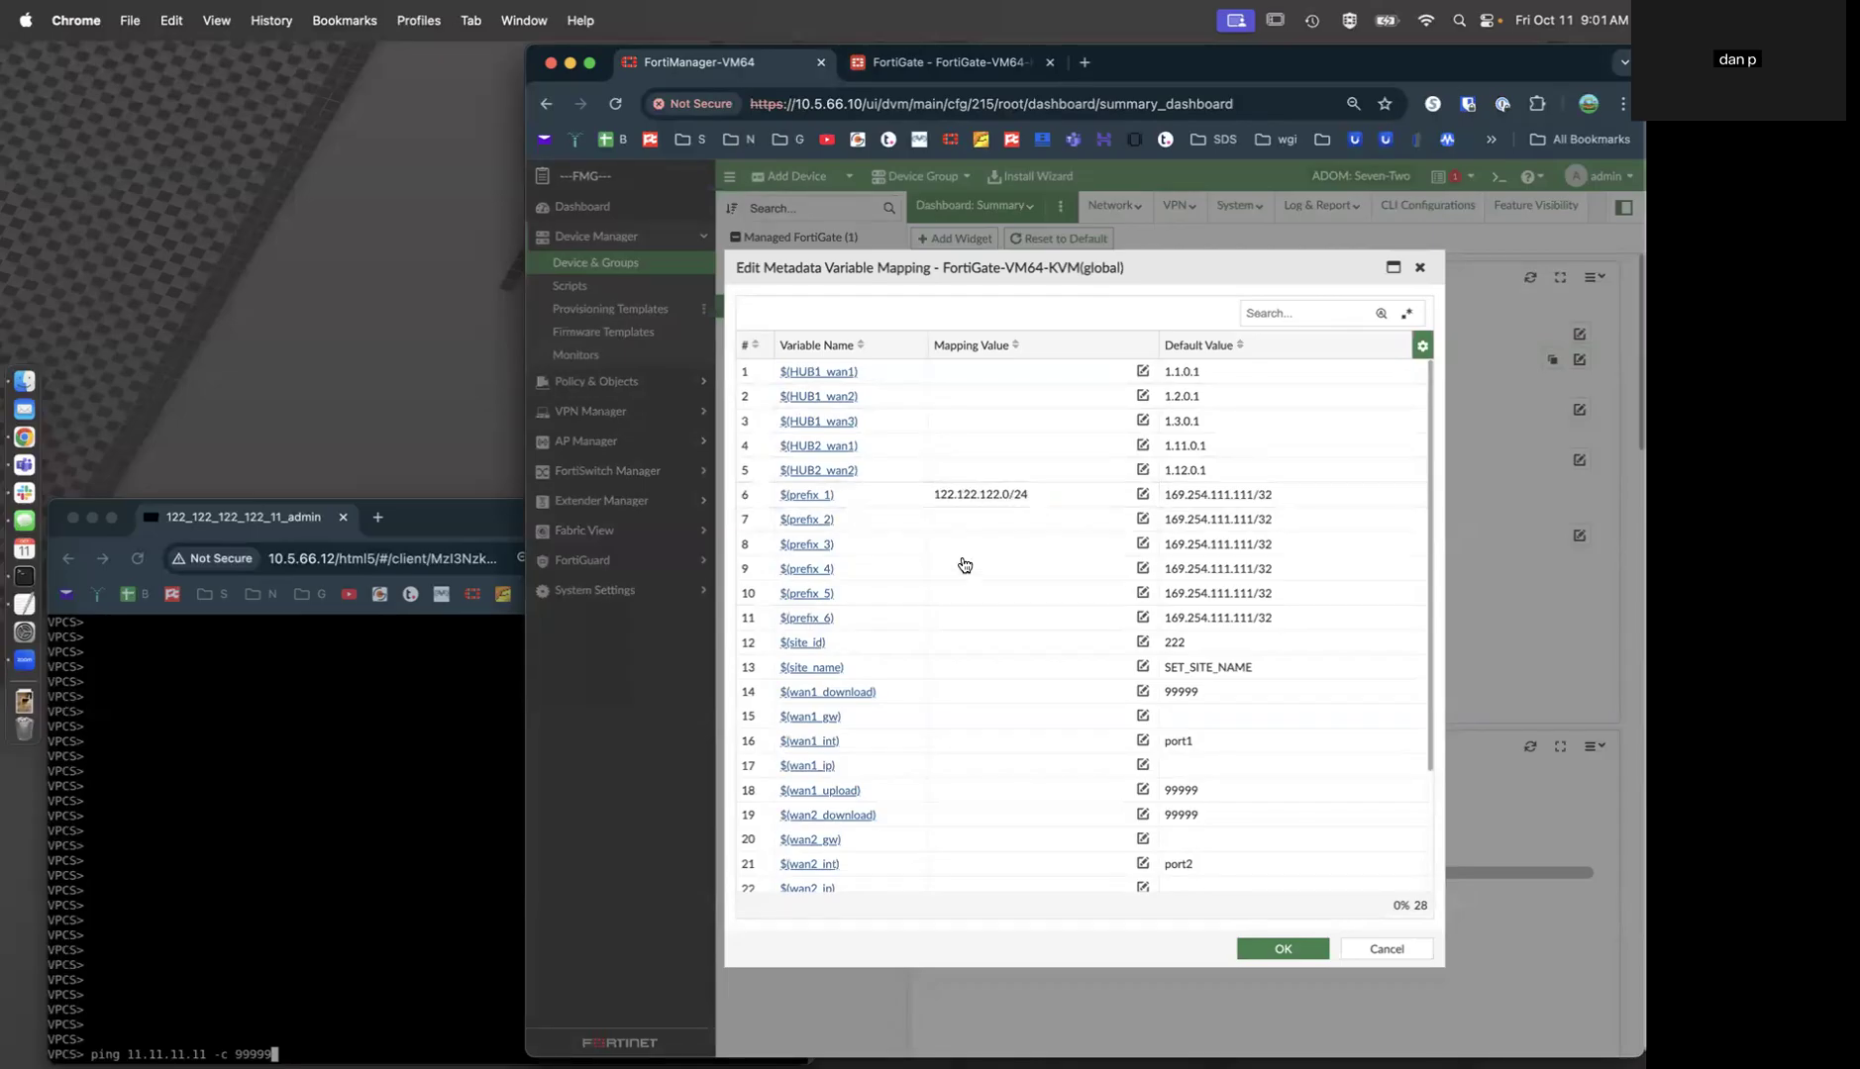
click(978, 644)
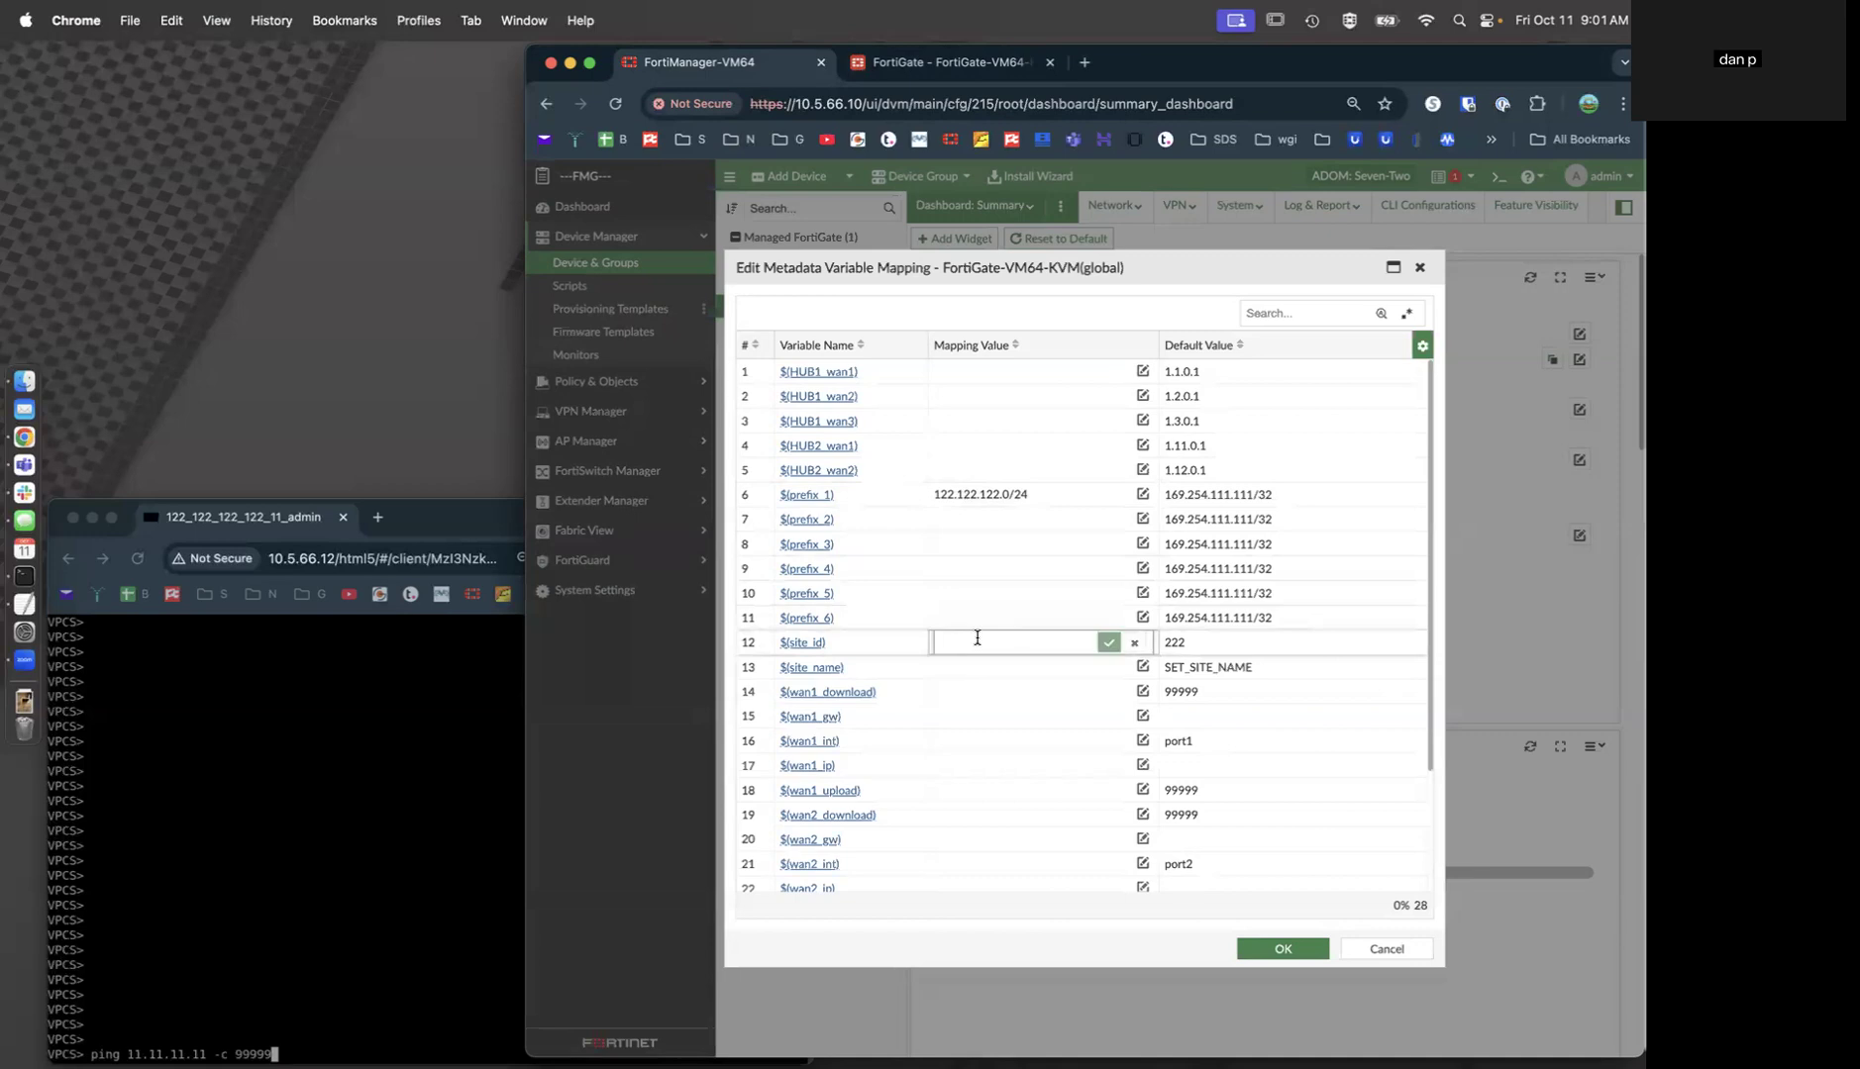
text(99)
key(Return)
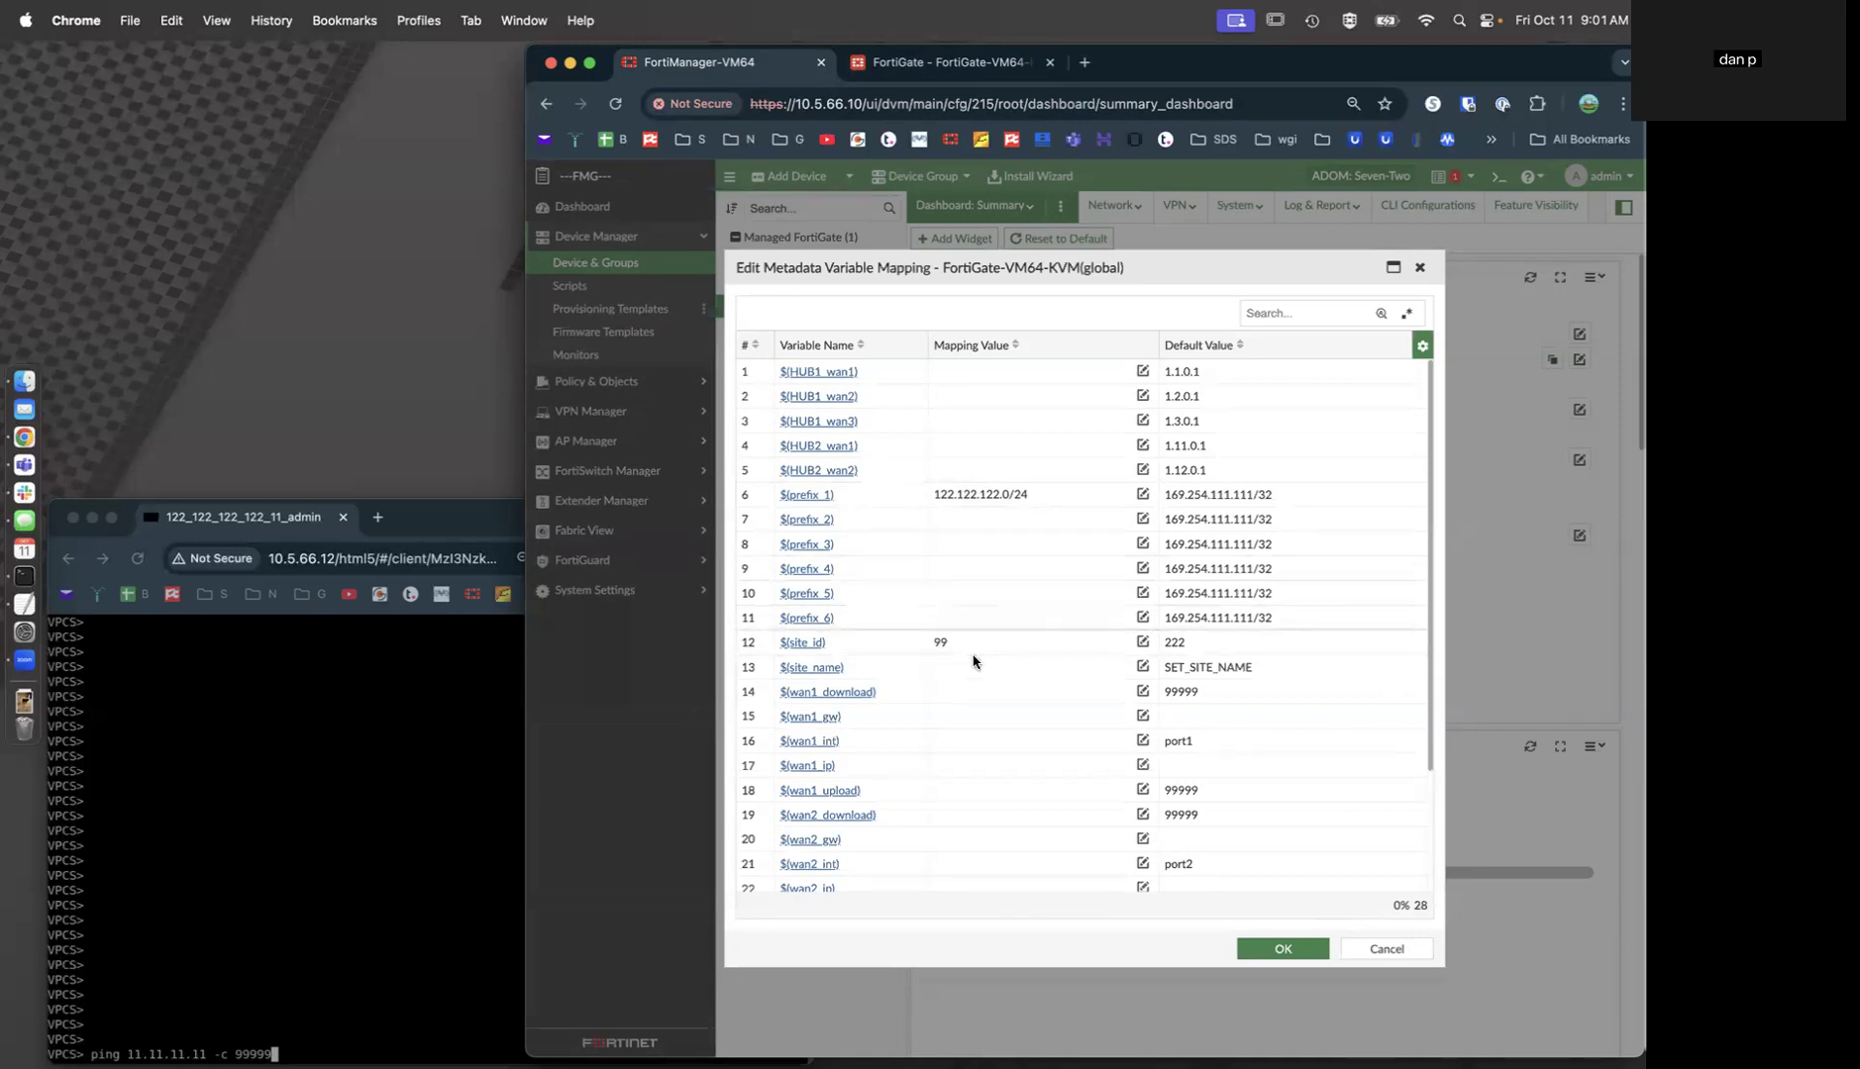
click(977, 666)
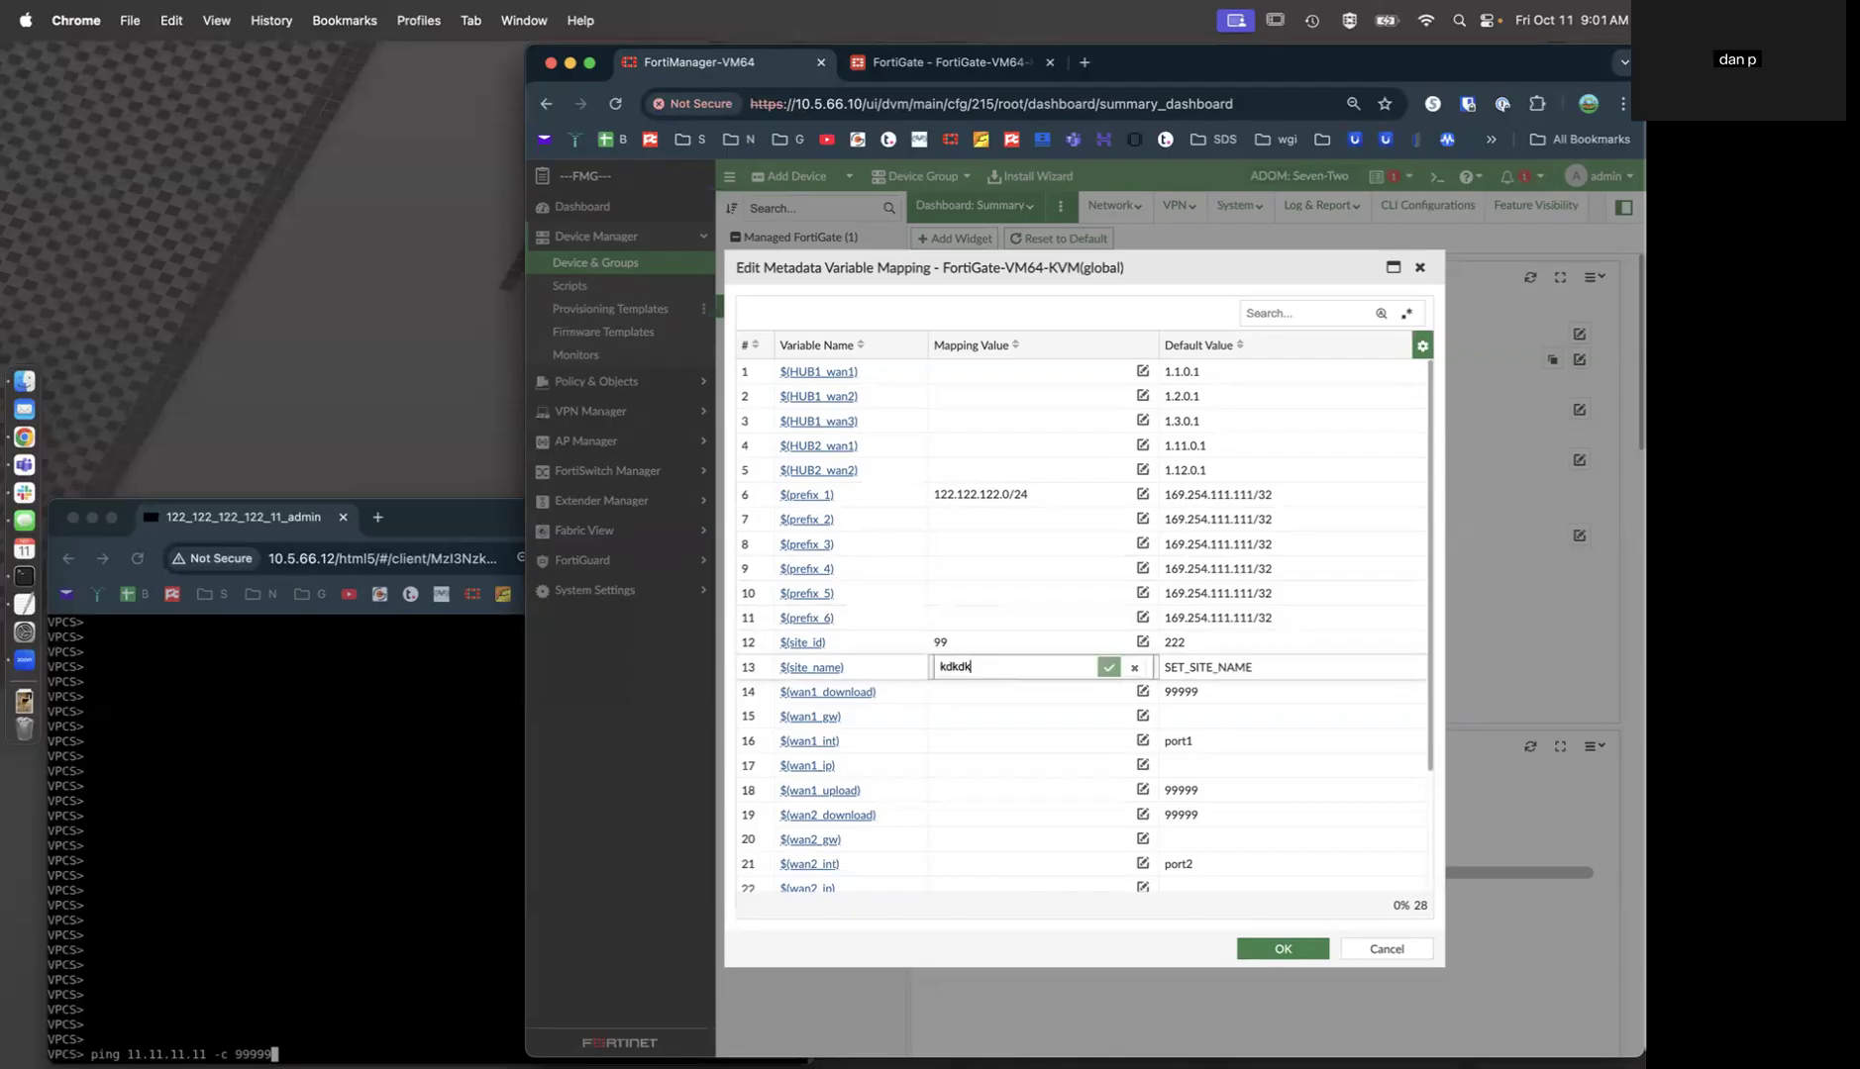
key(Return)
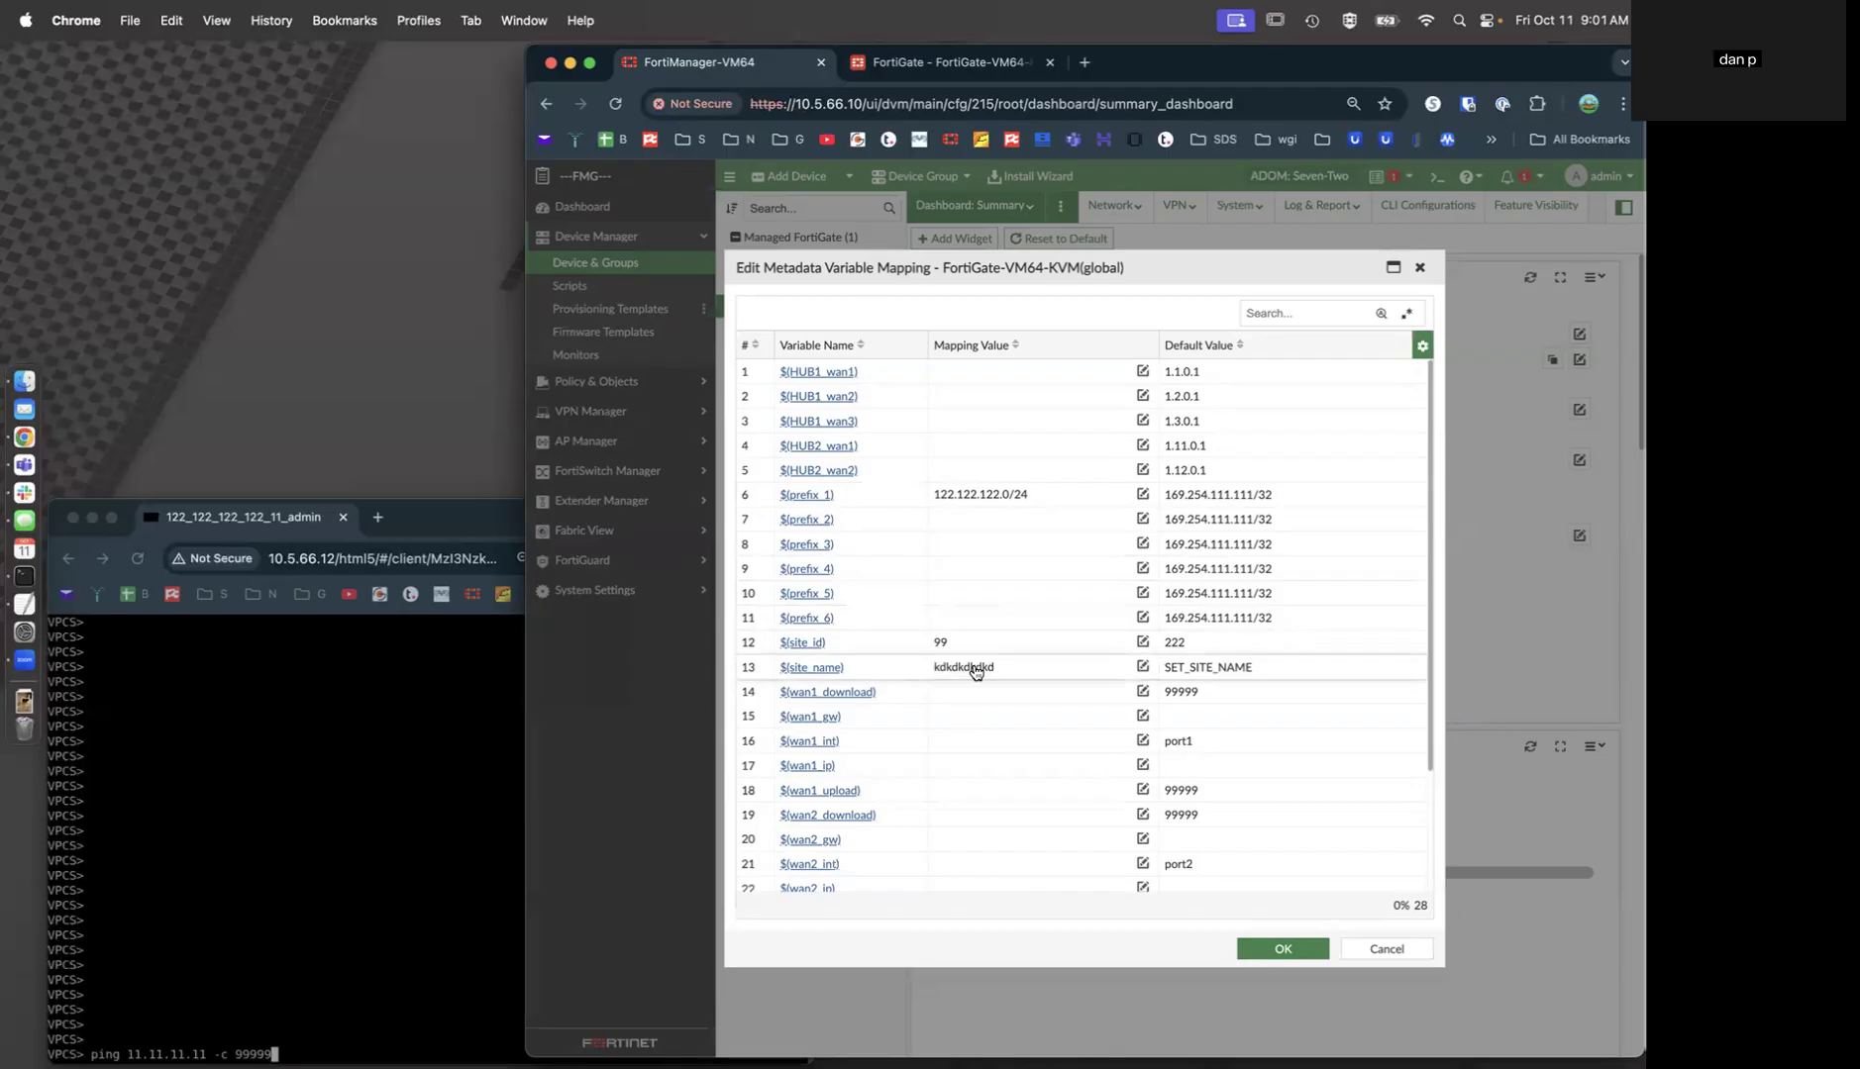
Map wan1 gateway 22.1.0.2, interface port1 and IP 22.1.0.1/24.
click(975, 716)
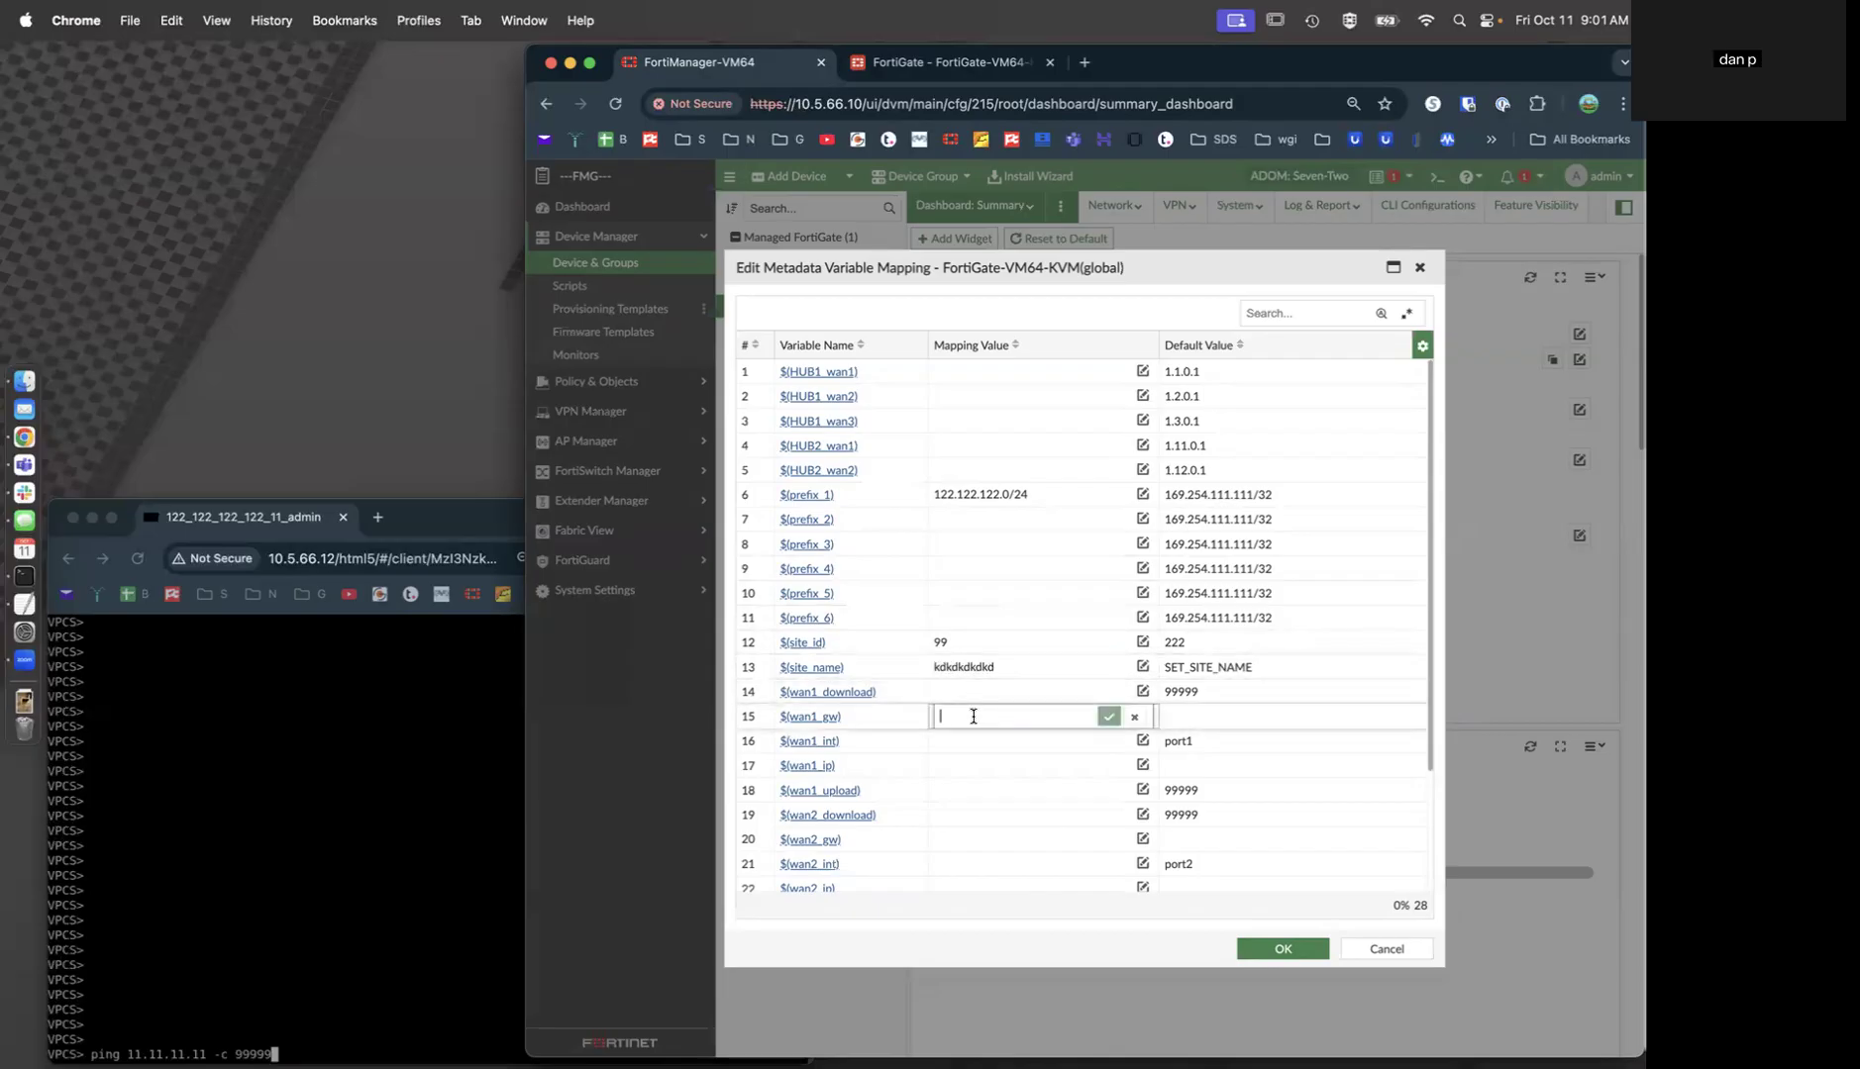
text(22.1.0.2)
key(Return)
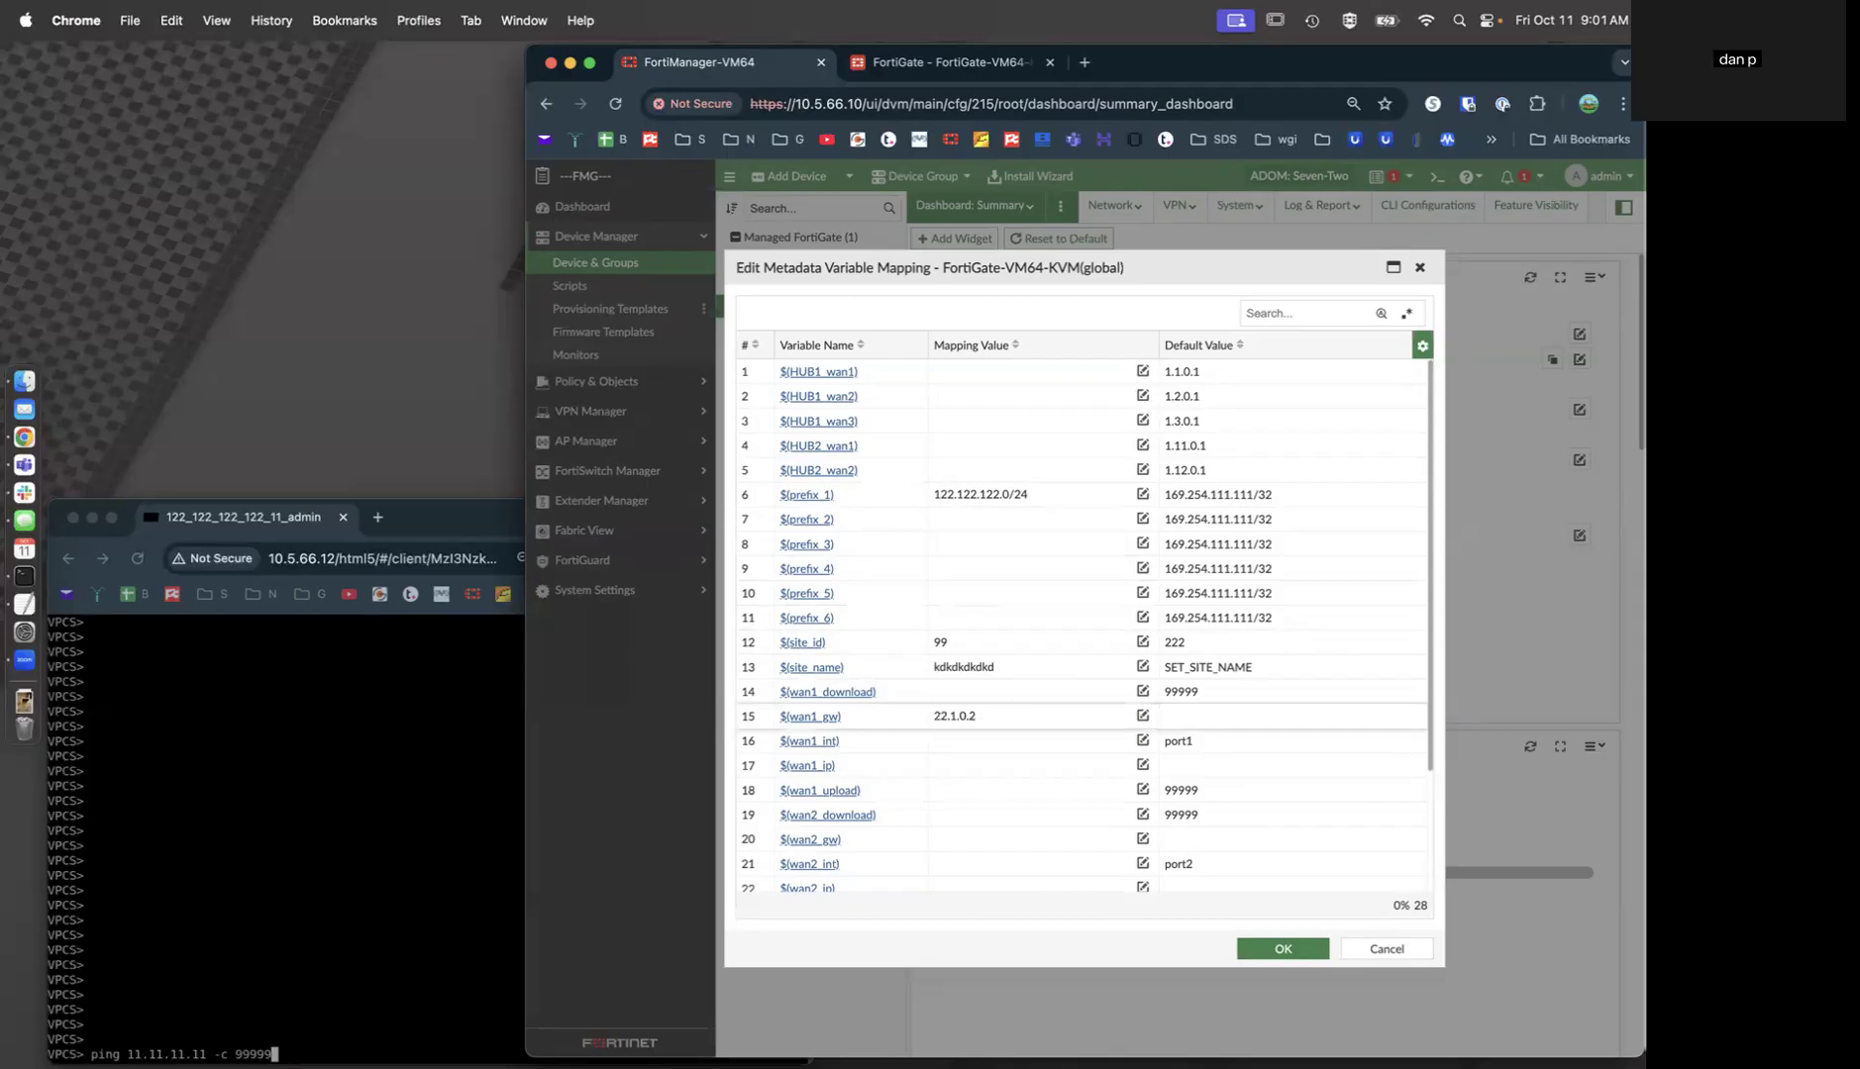
click(976, 741)
text(port1)
key(Return)
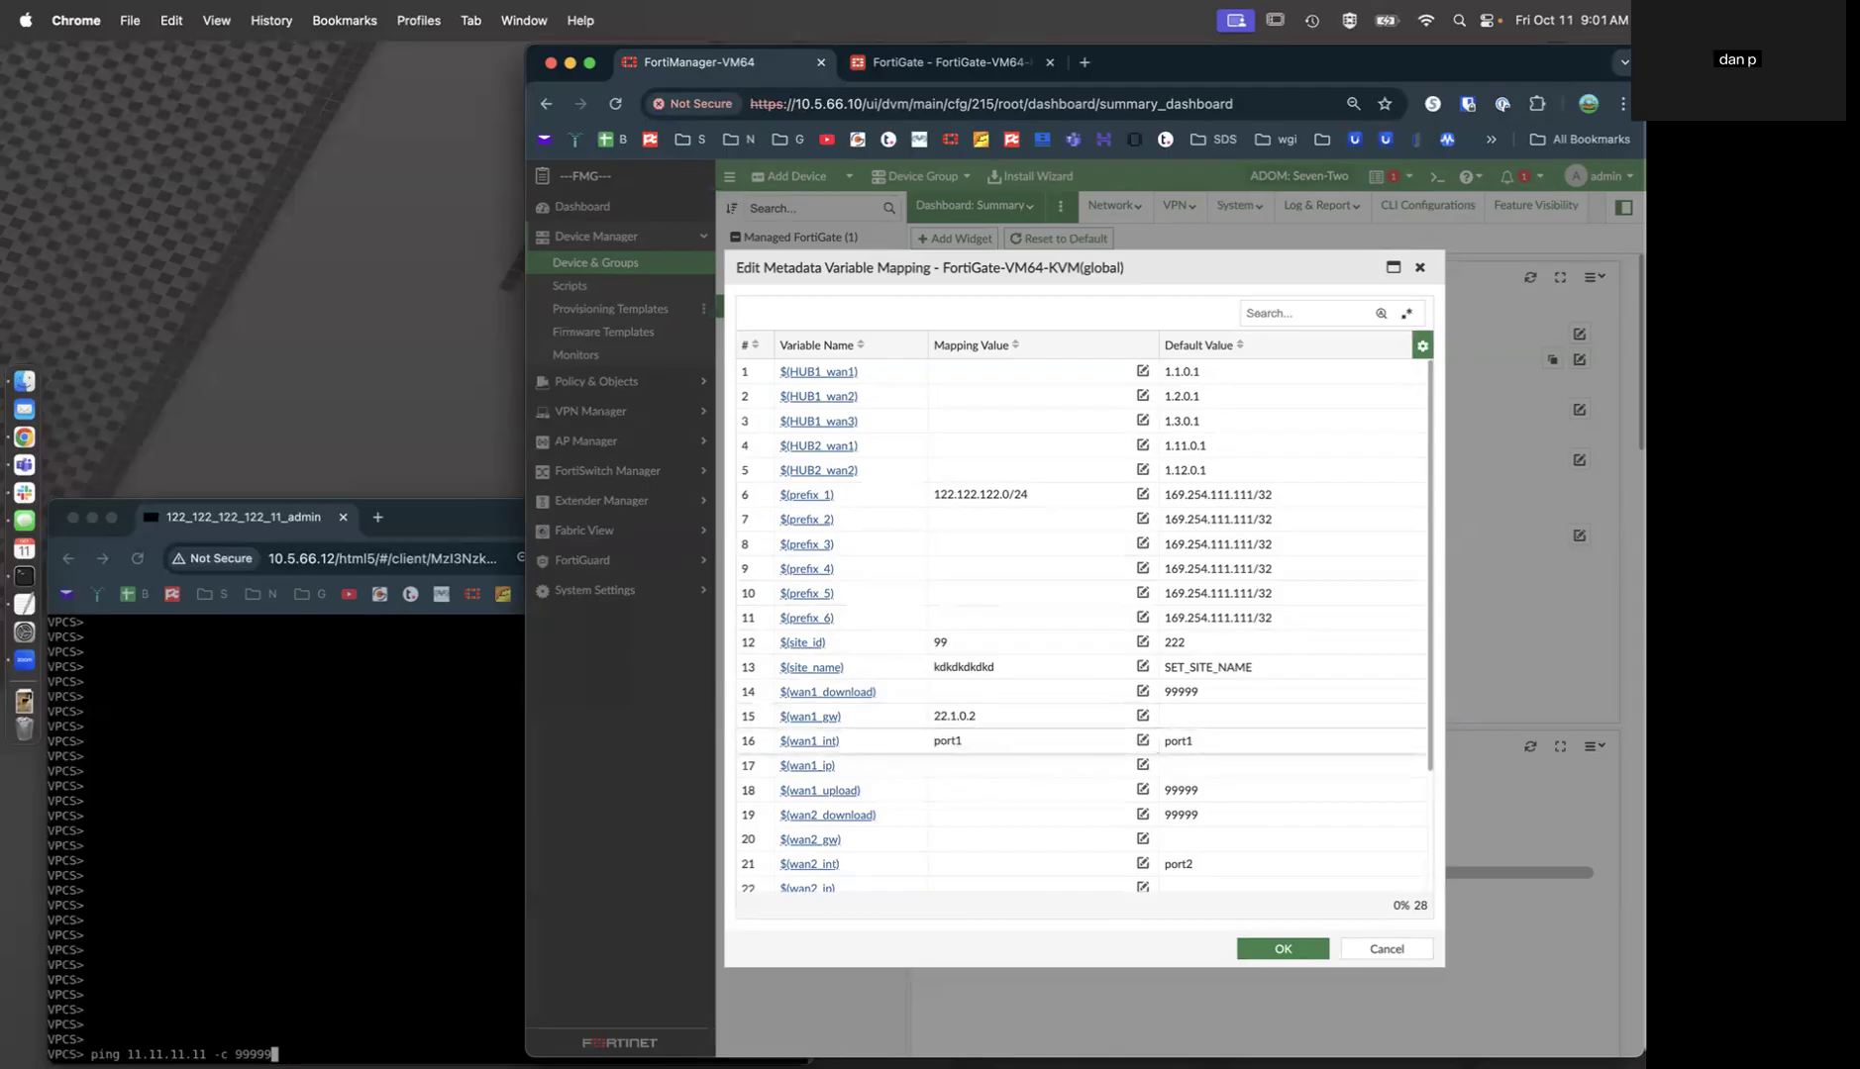
click(957, 765)
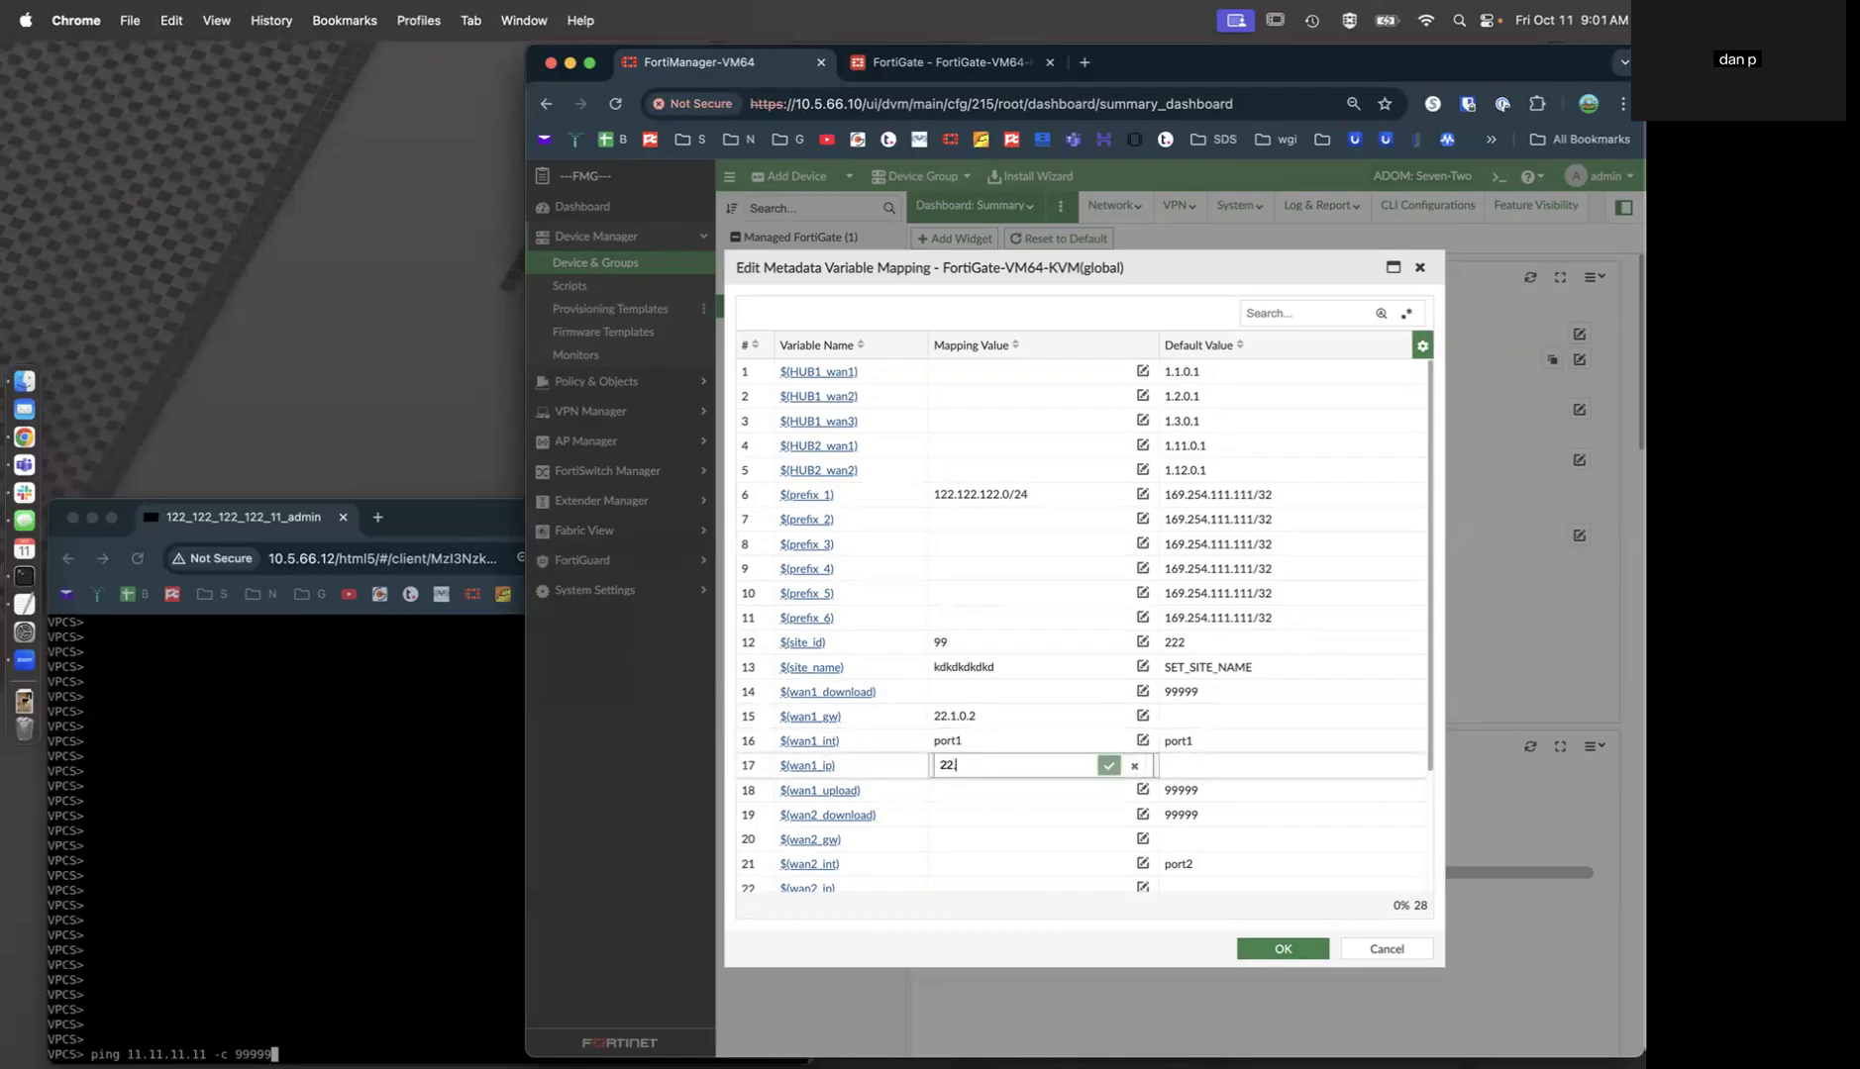
text(22.1.0.1/24)
key(Return)
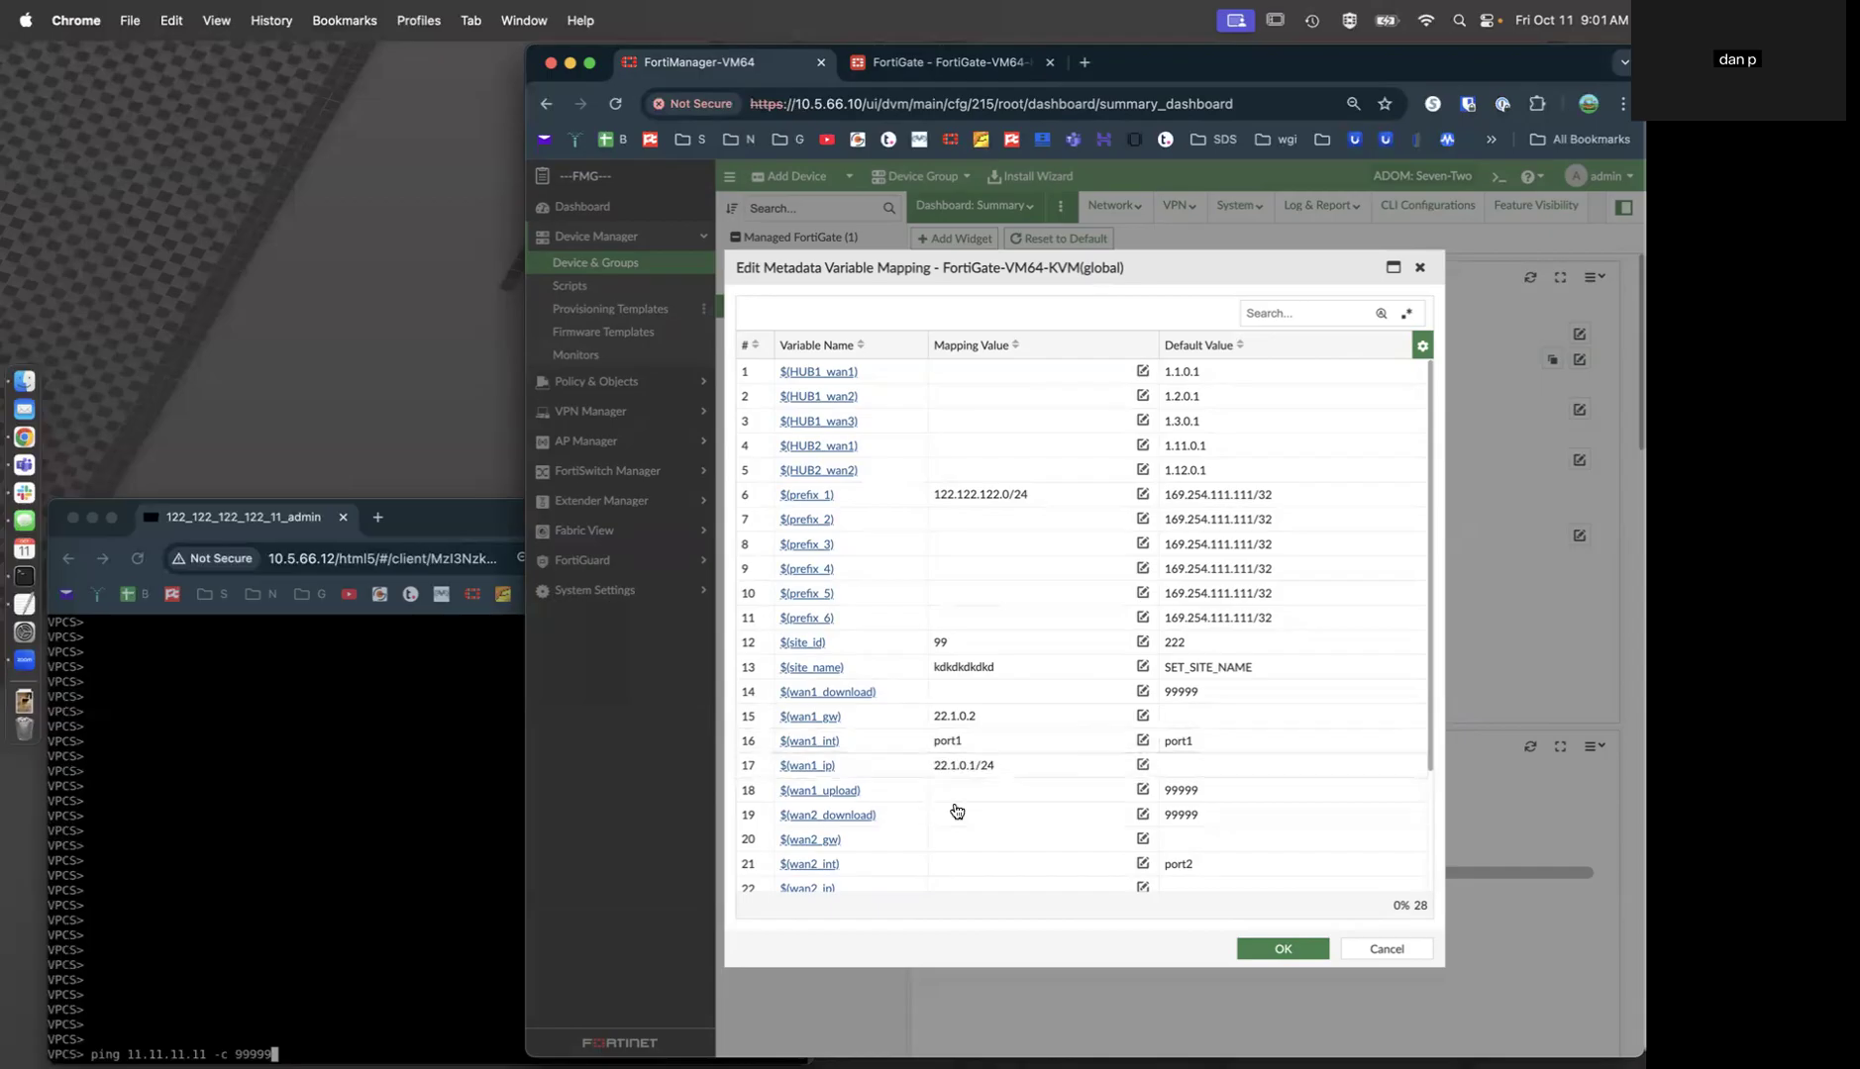
Map wan2 gateway 22.2.0.2, interface port2 and IP 22.2.0.1/24.
click(960, 838)
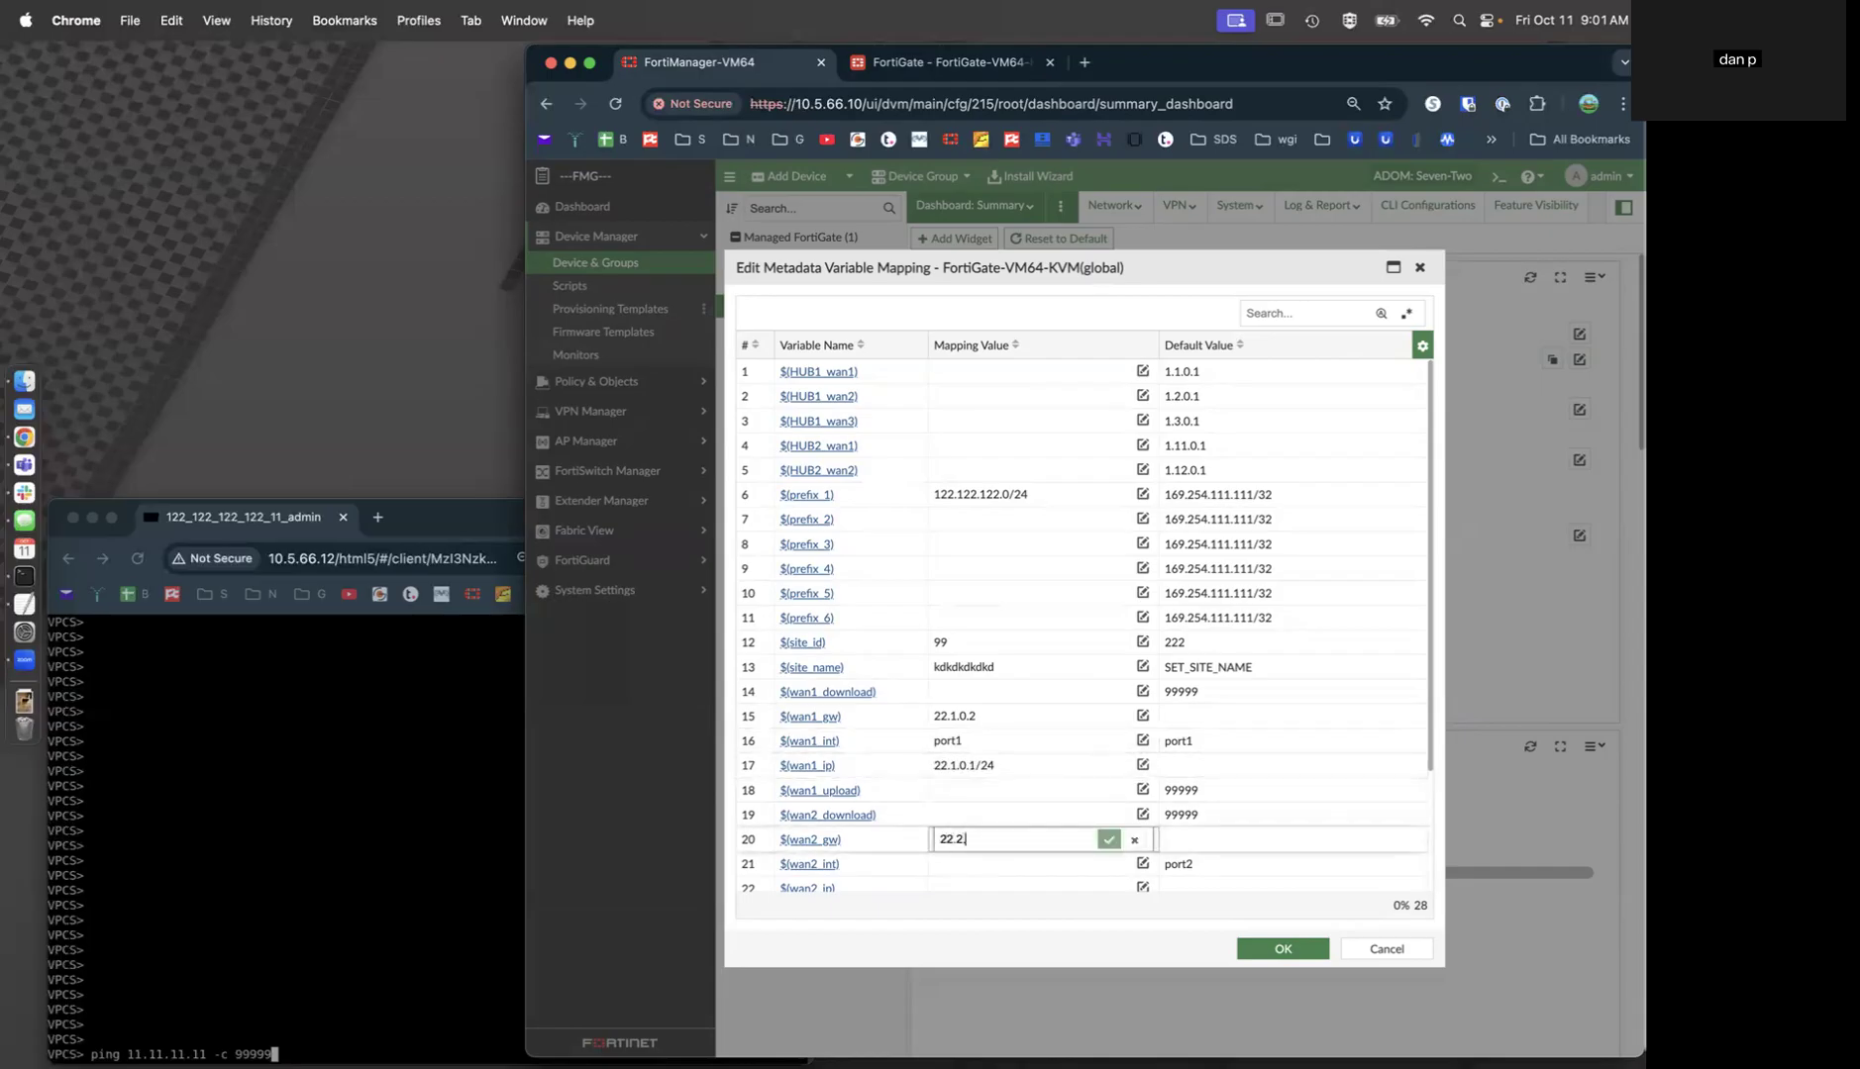
text(22.2.0.2)
key(Return)
click(972, 860)
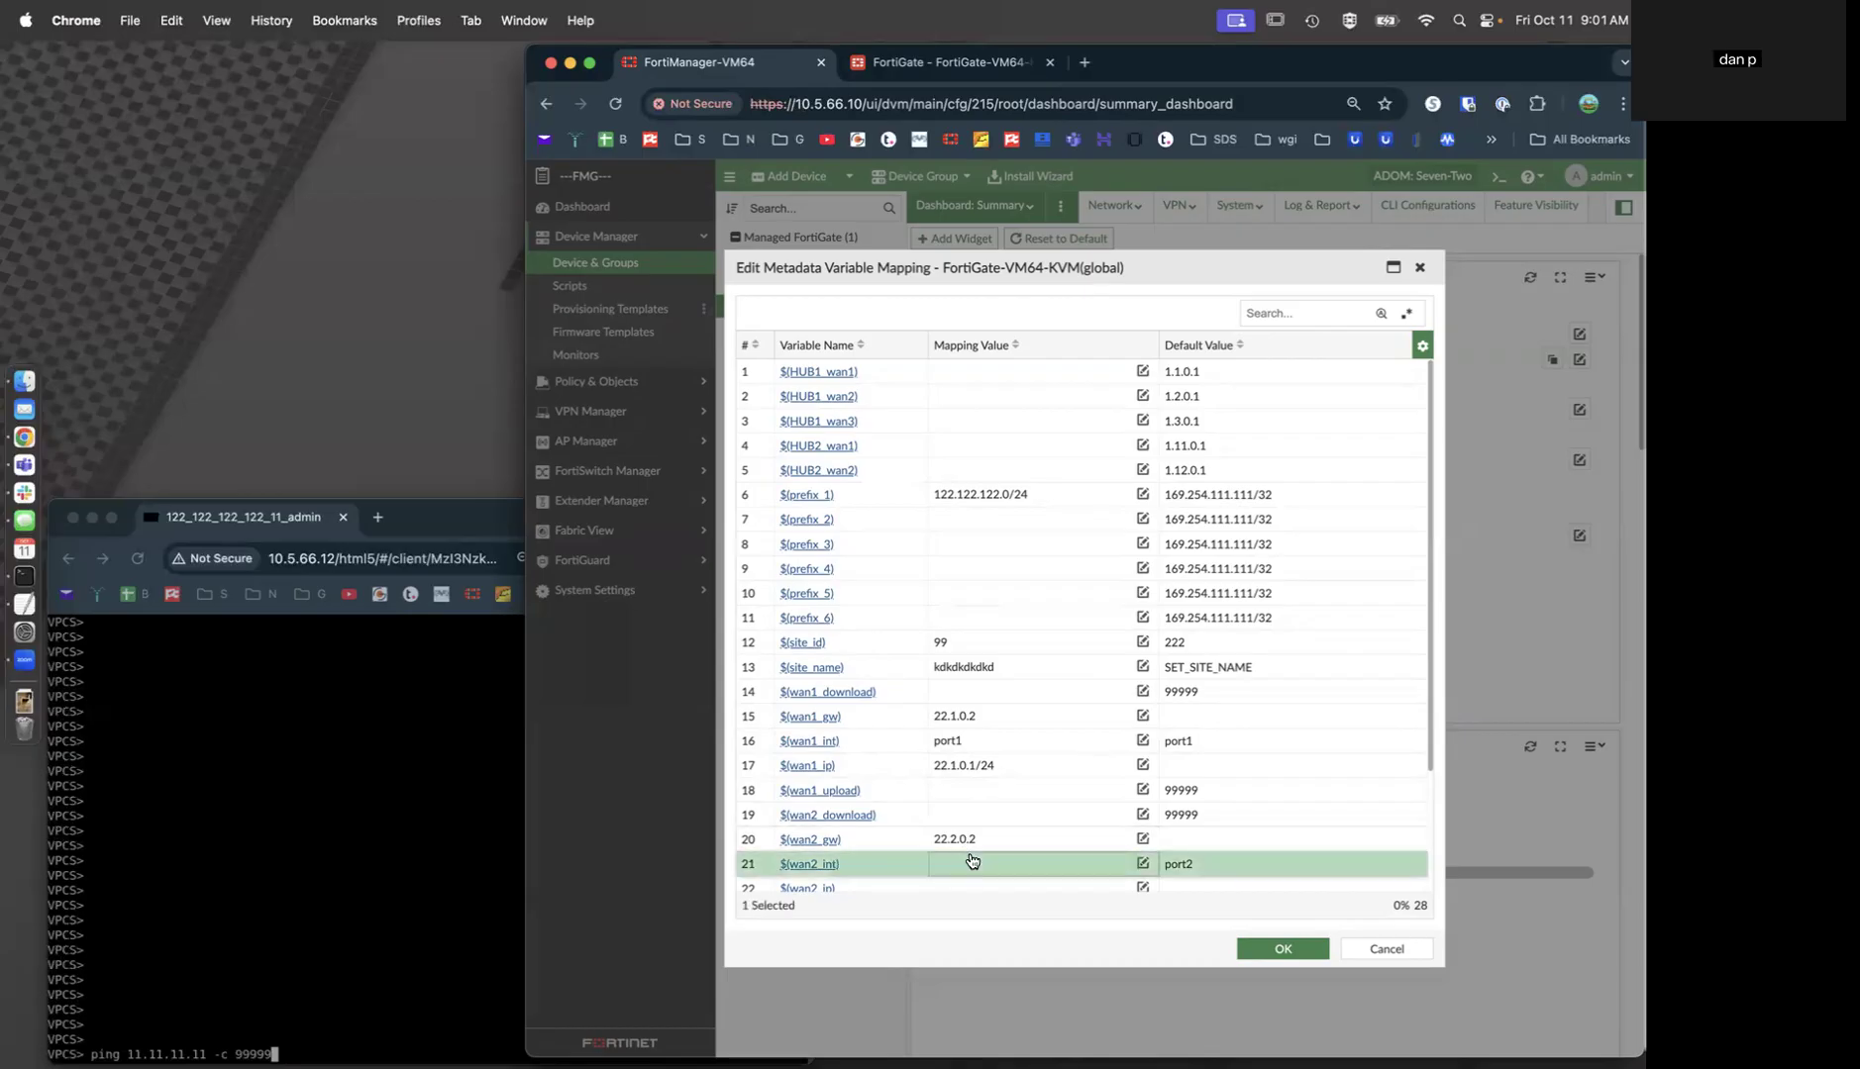
text(port2)
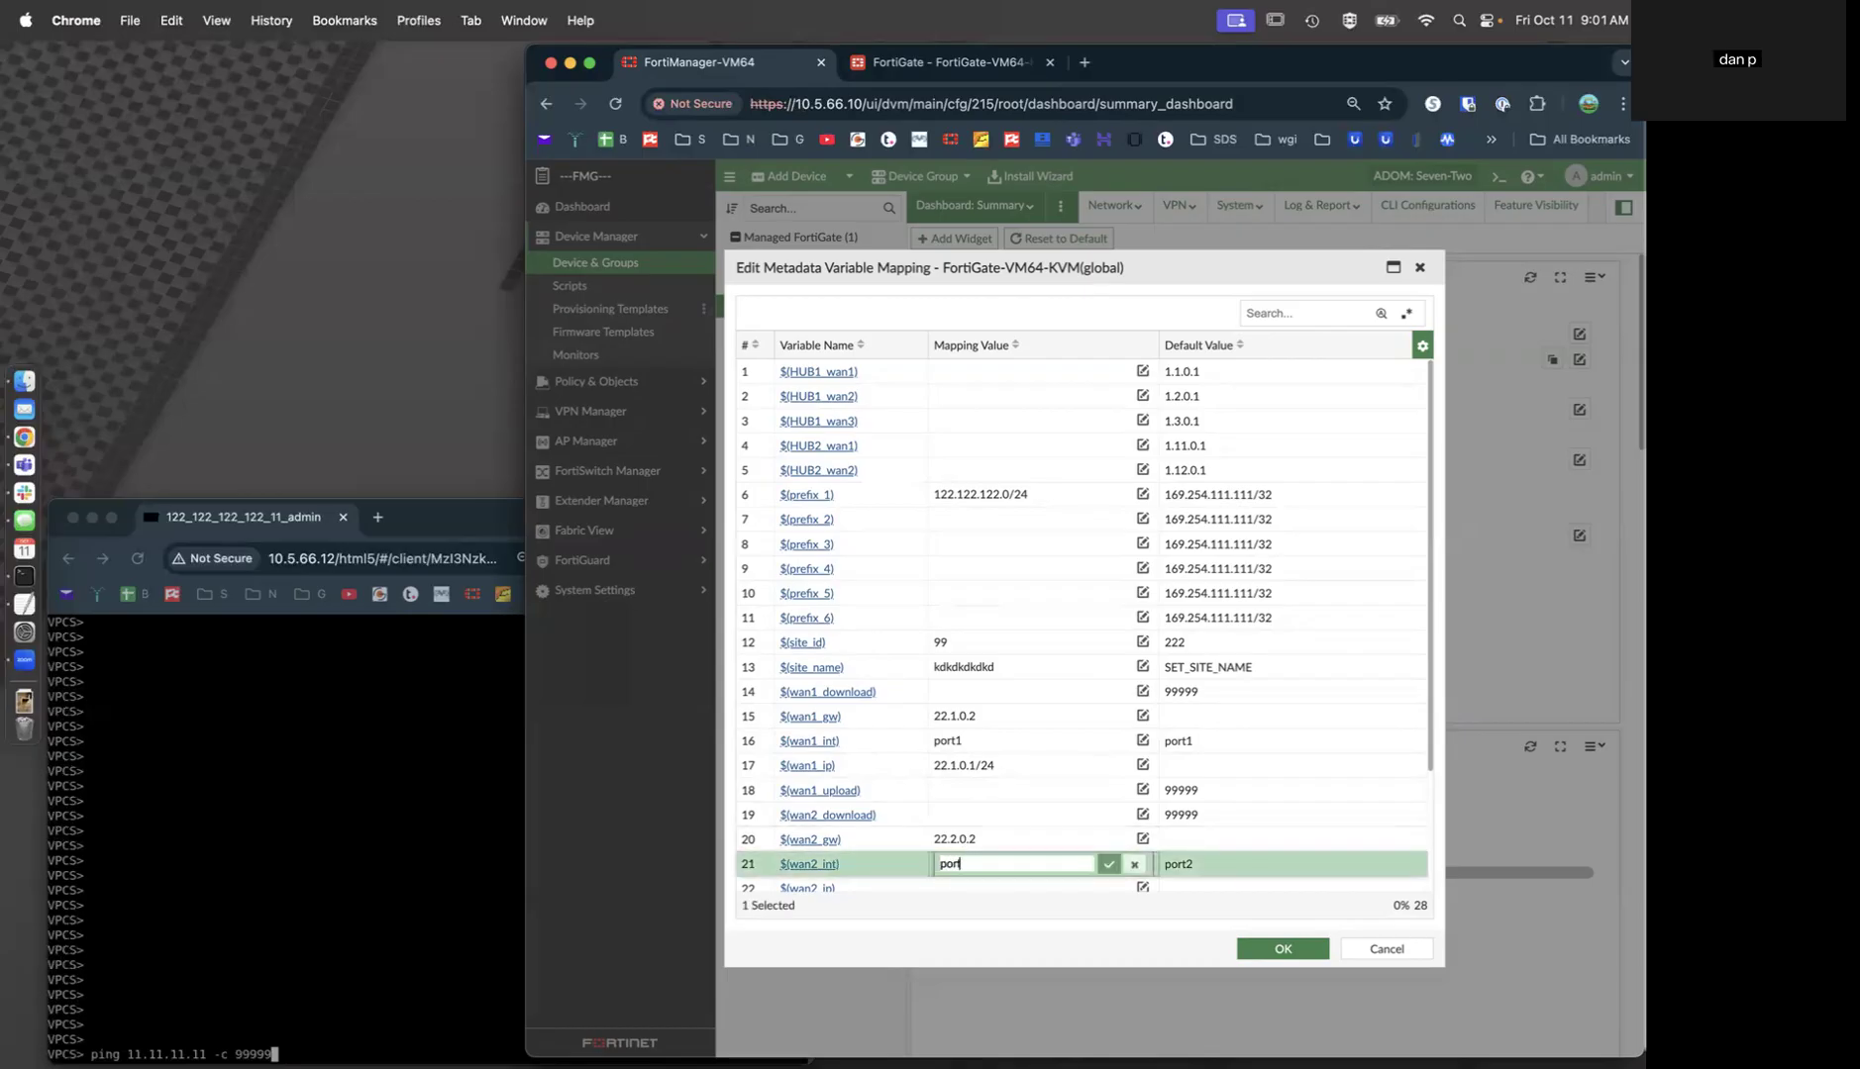
key(Return)
scroll(990, 792, down, 2)
scroll(950, 782, down, 2)
click(951, 731)
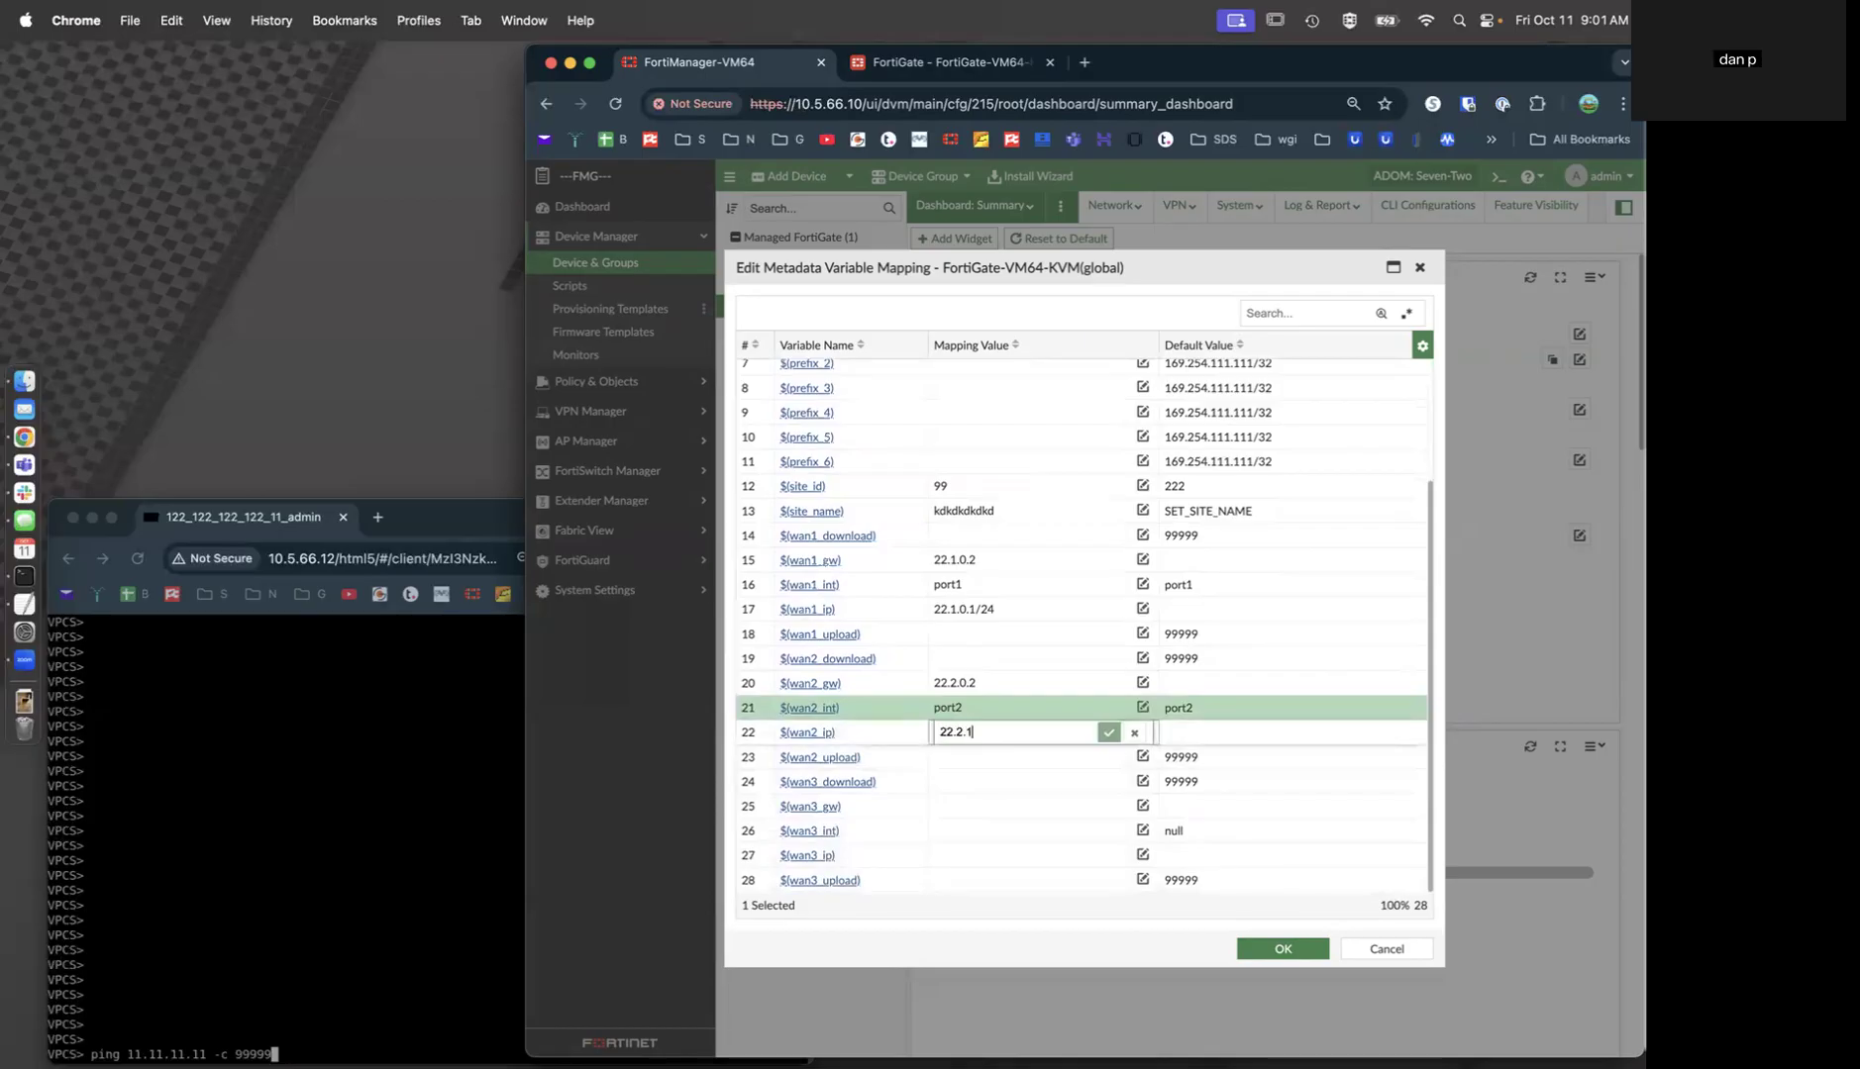
text(22.2.0.1/24)
key(Return)
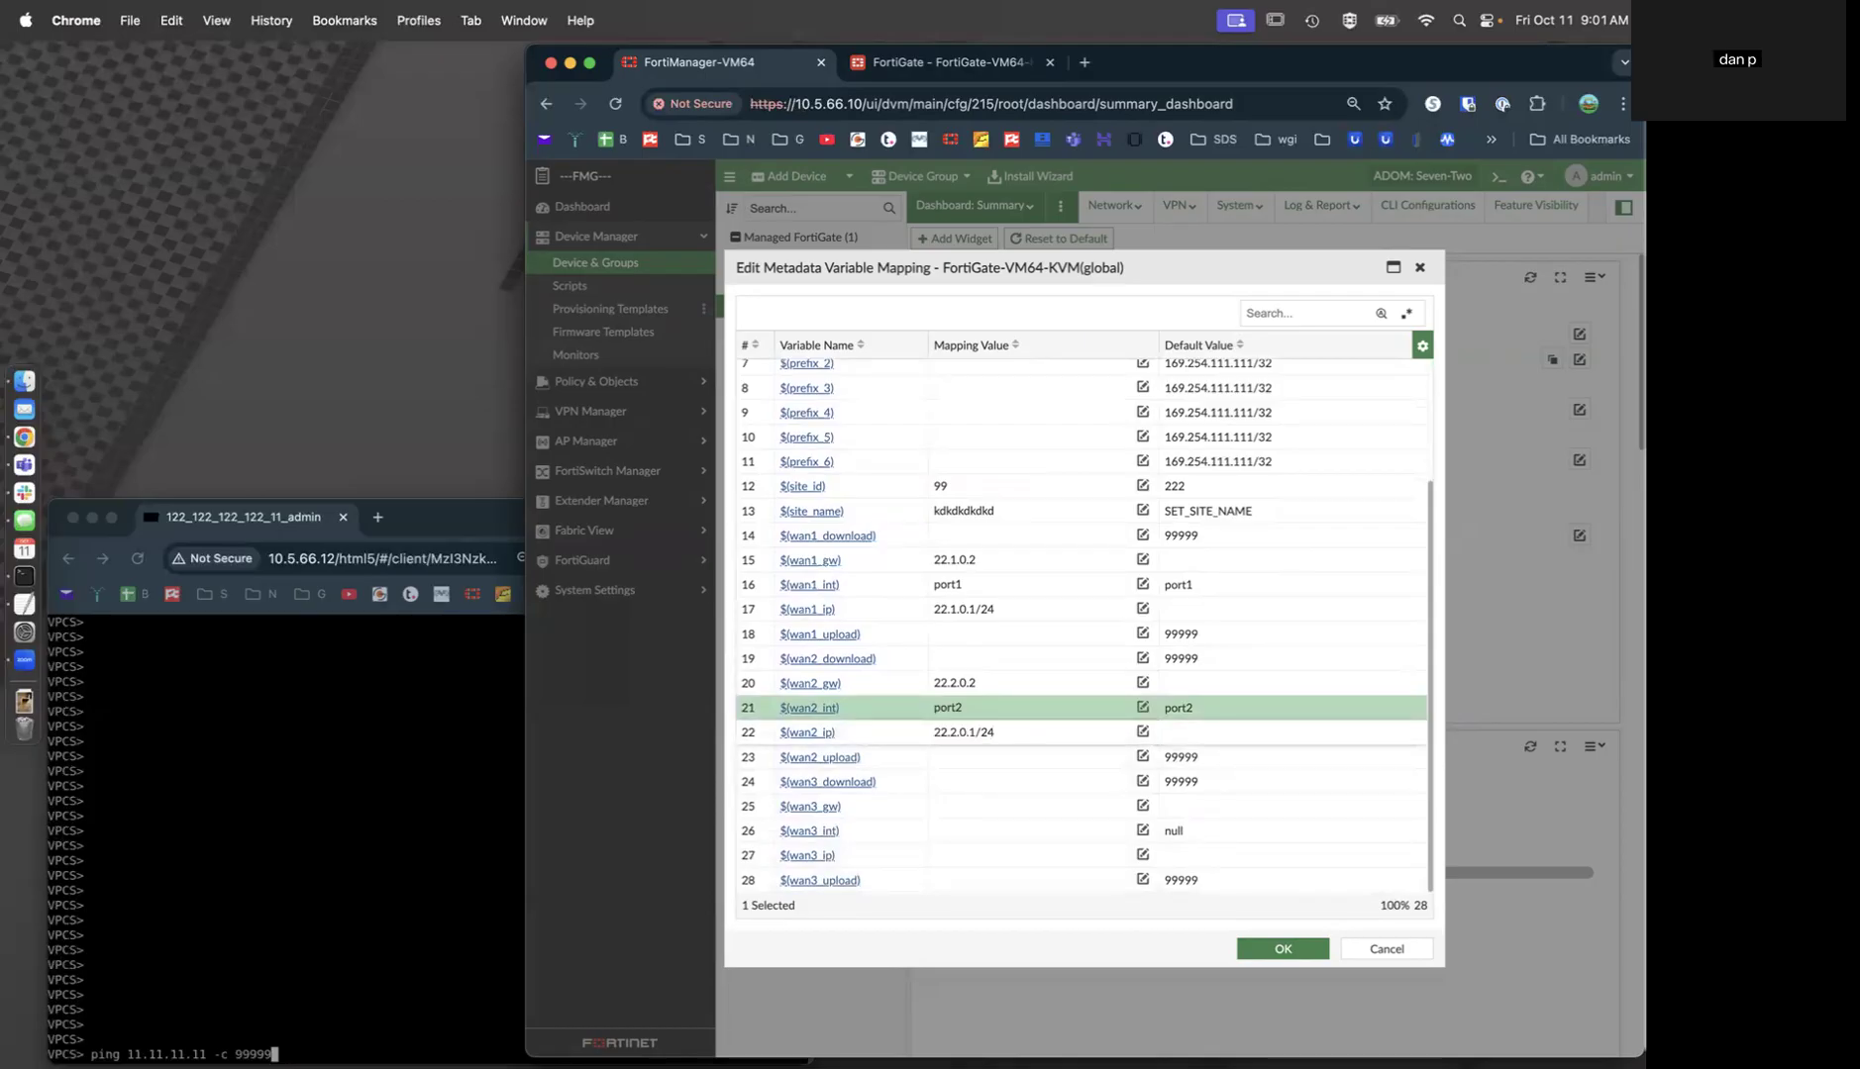
Map wan3 gateway 22.3.0.2, interface port5 and IP 22.3.0.1/24.
click(960, 807)
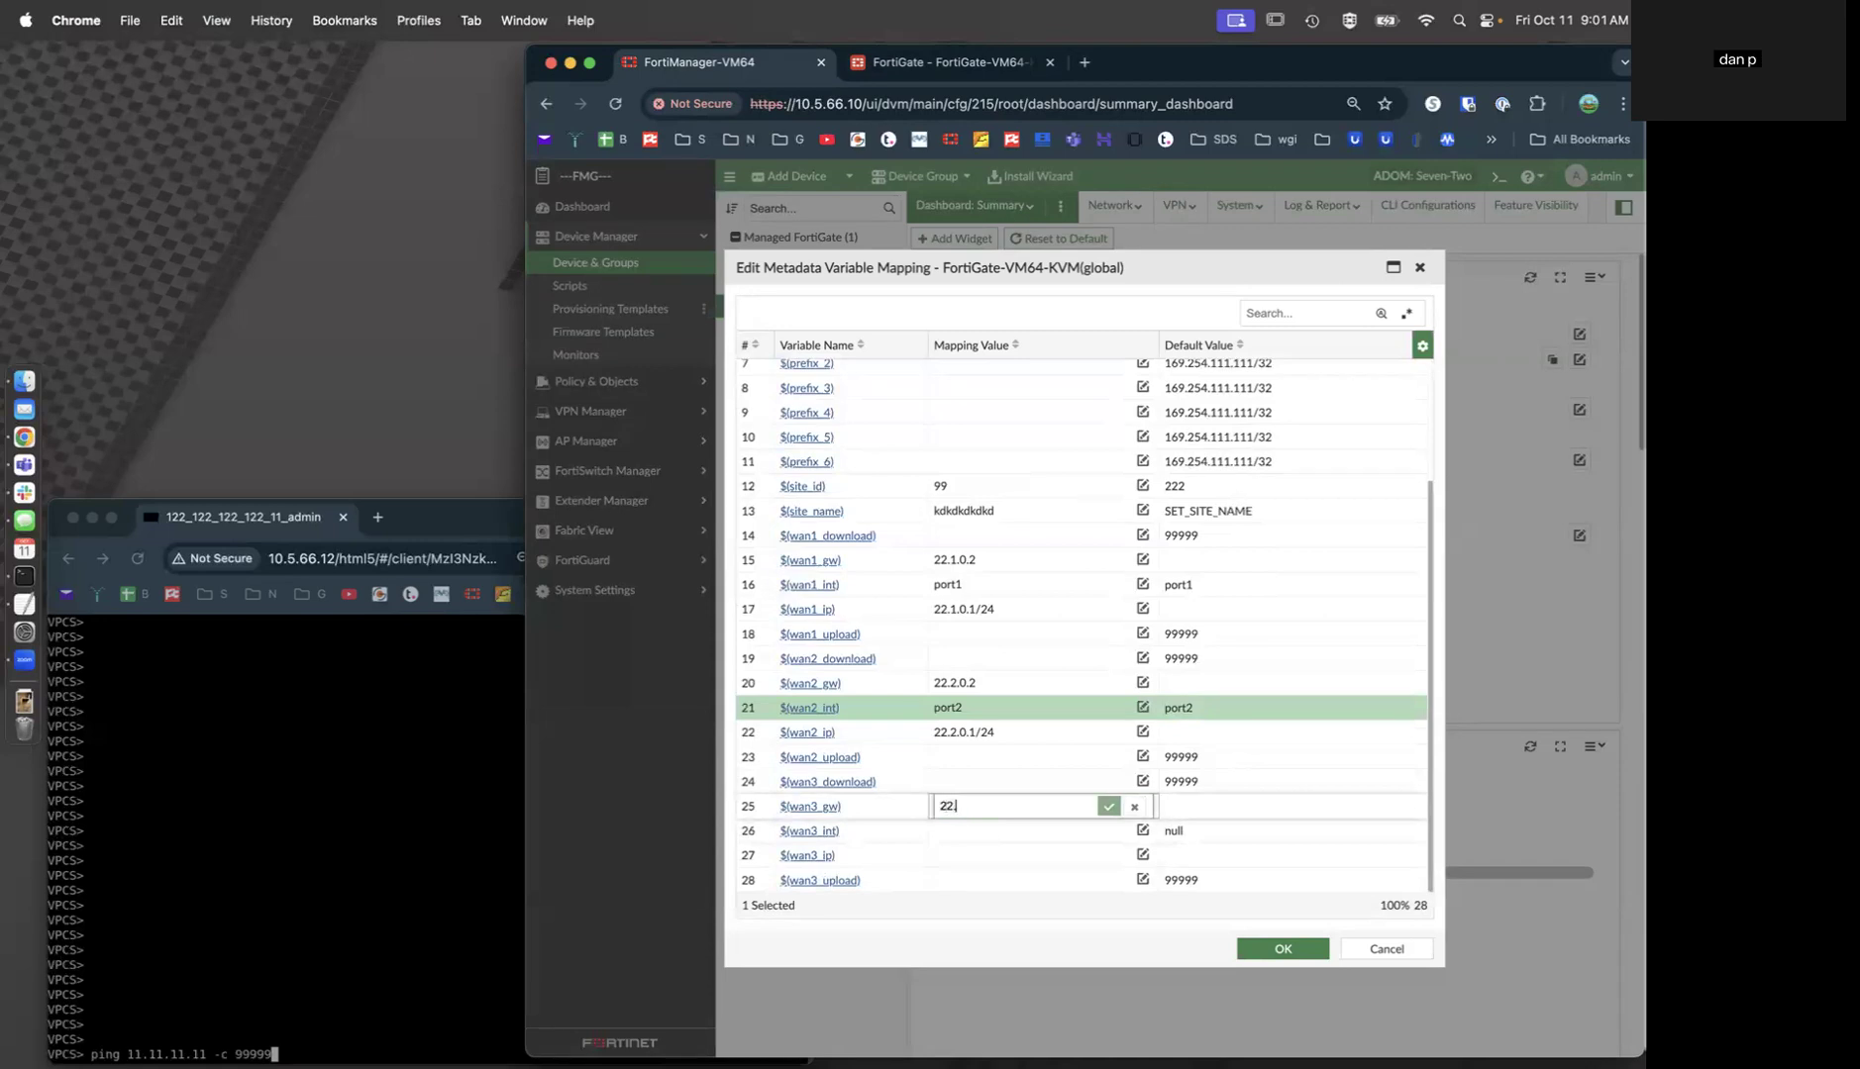
text(22.3.0.2)
key(Return)
click(966, 830)
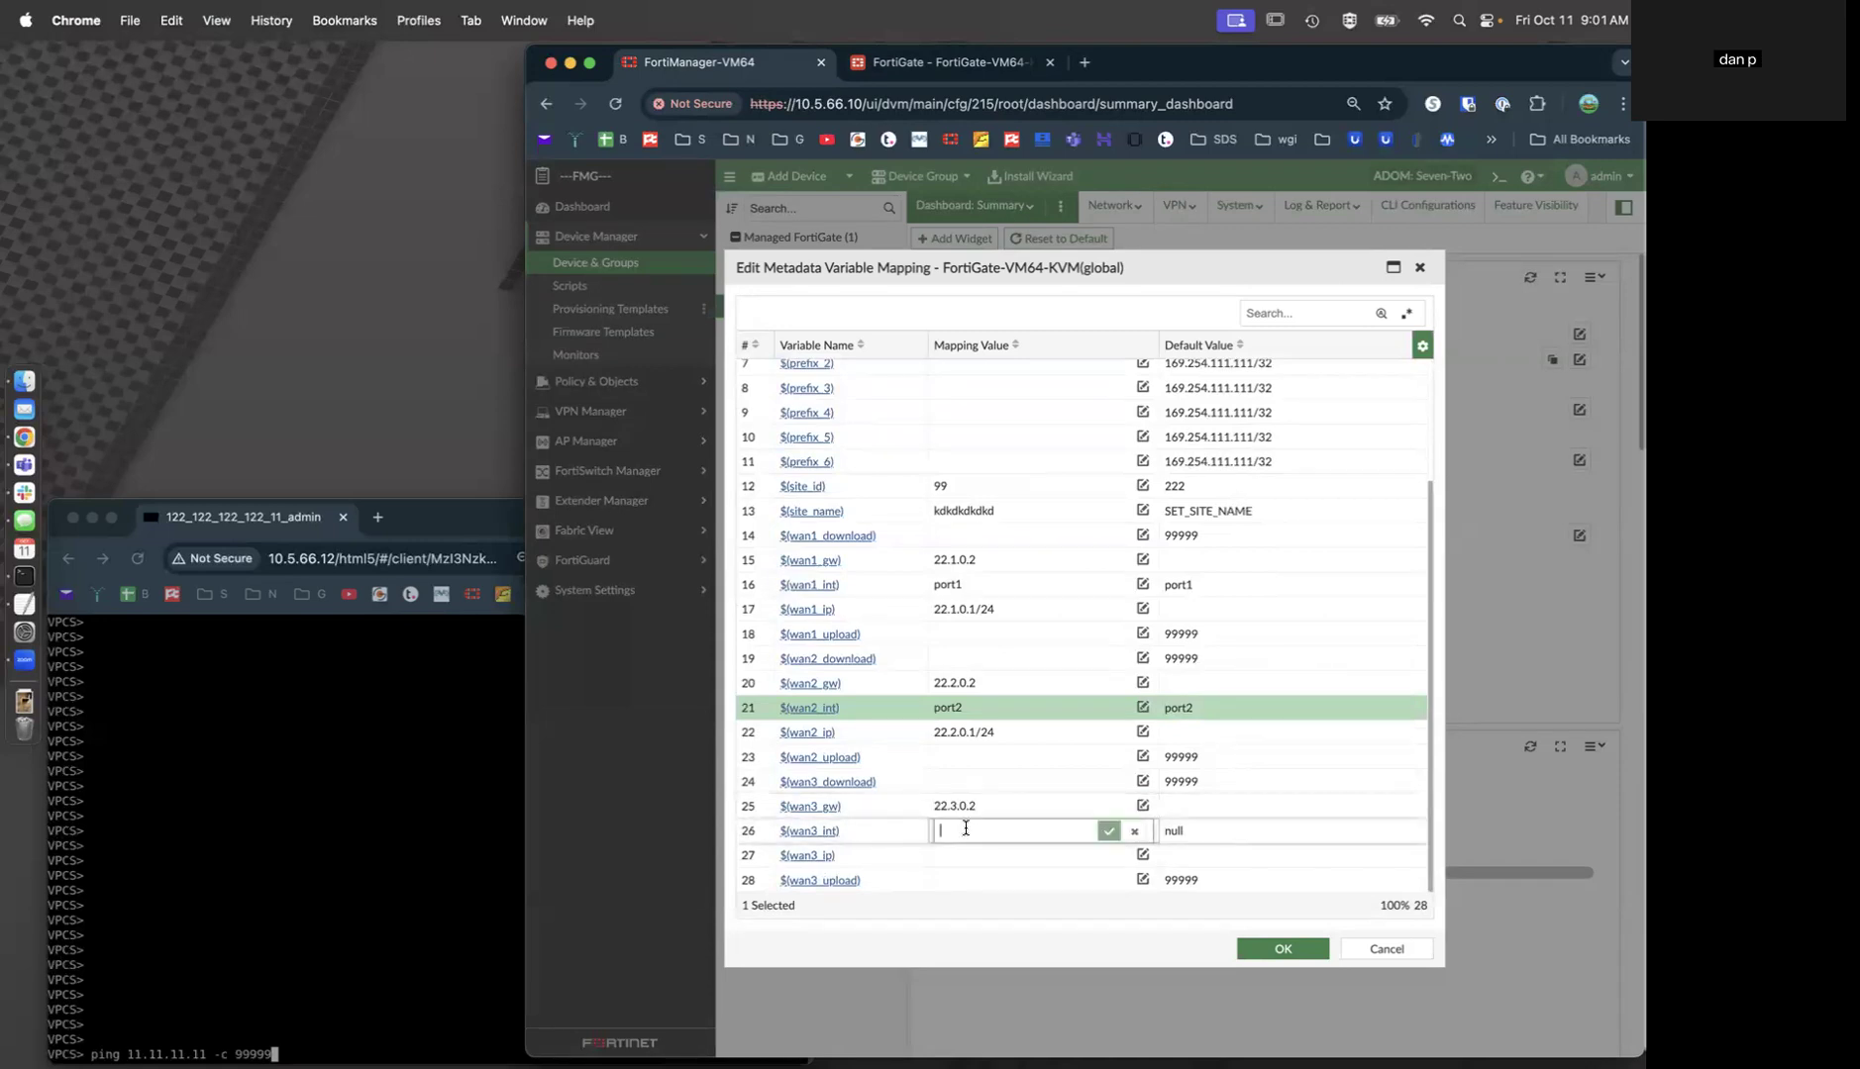
text(port45)
key(Return)
click(966, 829)
key(BackSpace)
key(Return)
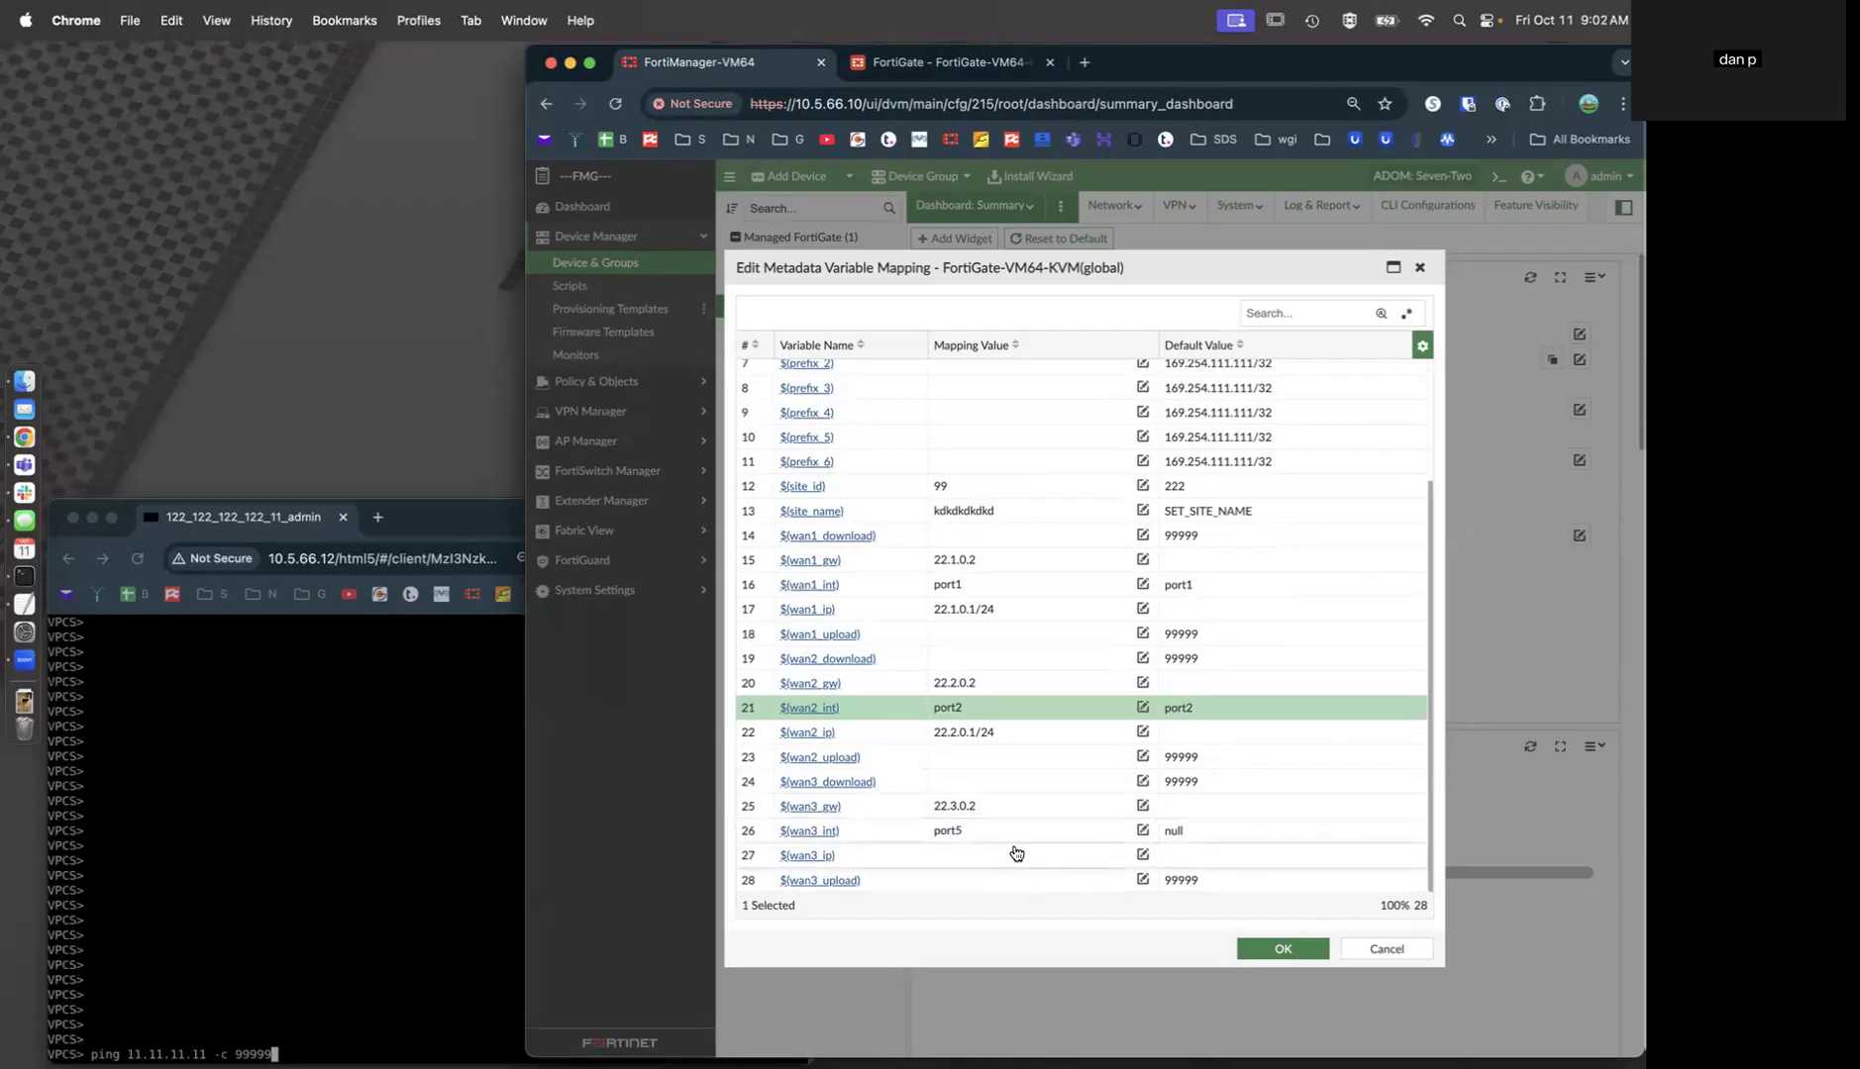
click(1013, 852)
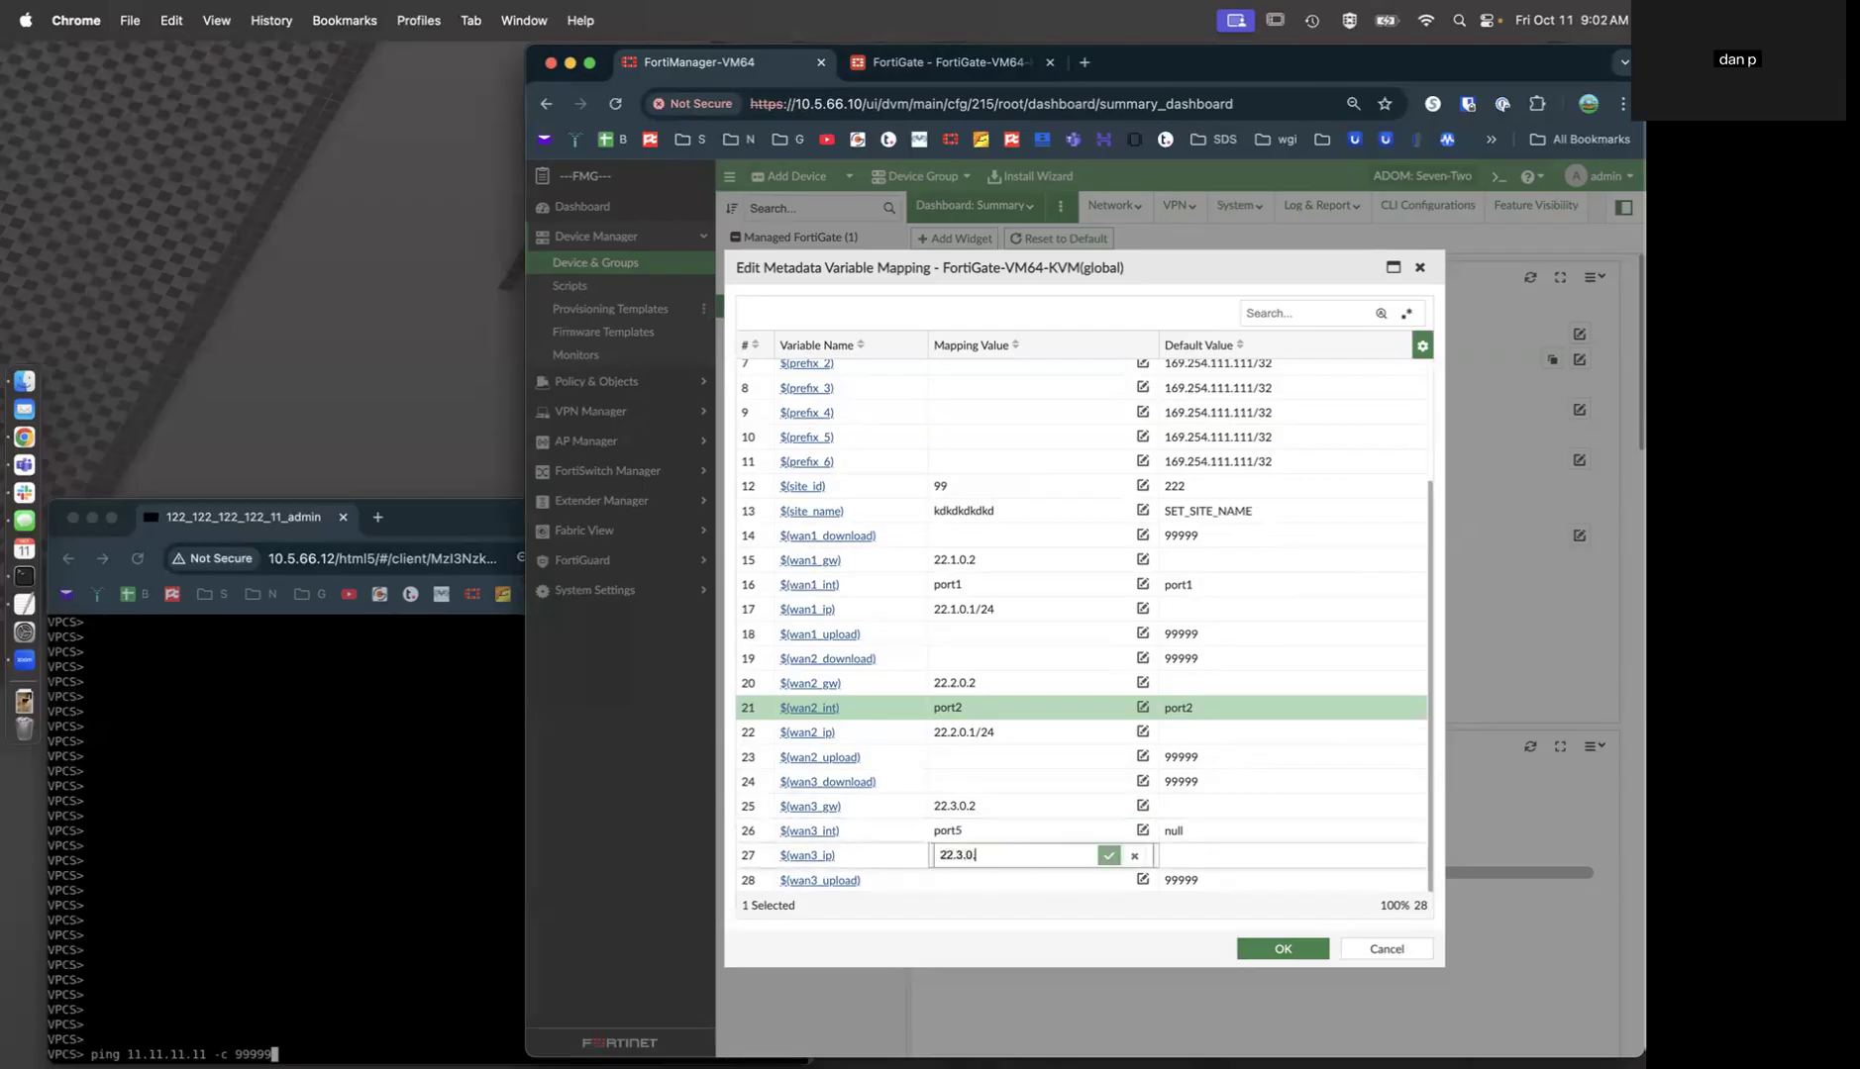
text(22.3.0.1/24)
key(Return)
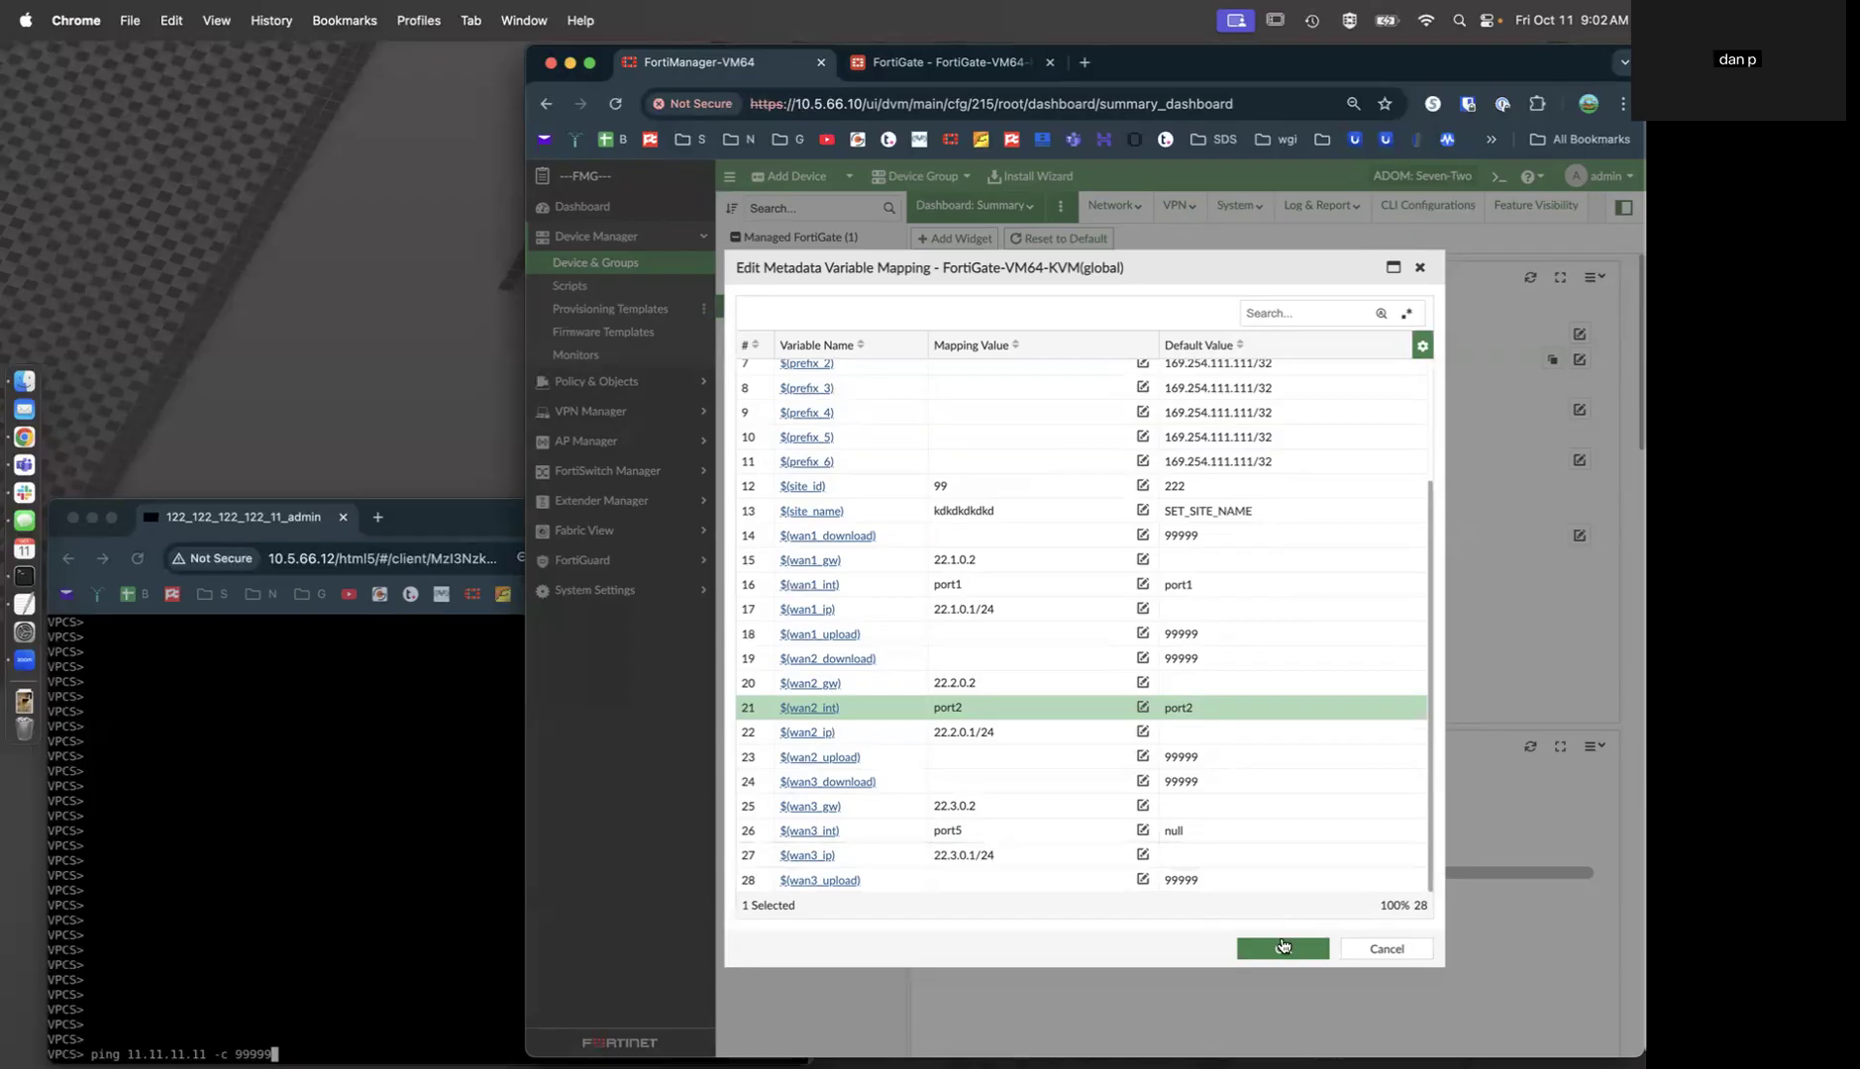
Save the metadata mappings and start installing policy package pp.Branch with device settings.
click(1282, 947)
click(1037, 178)
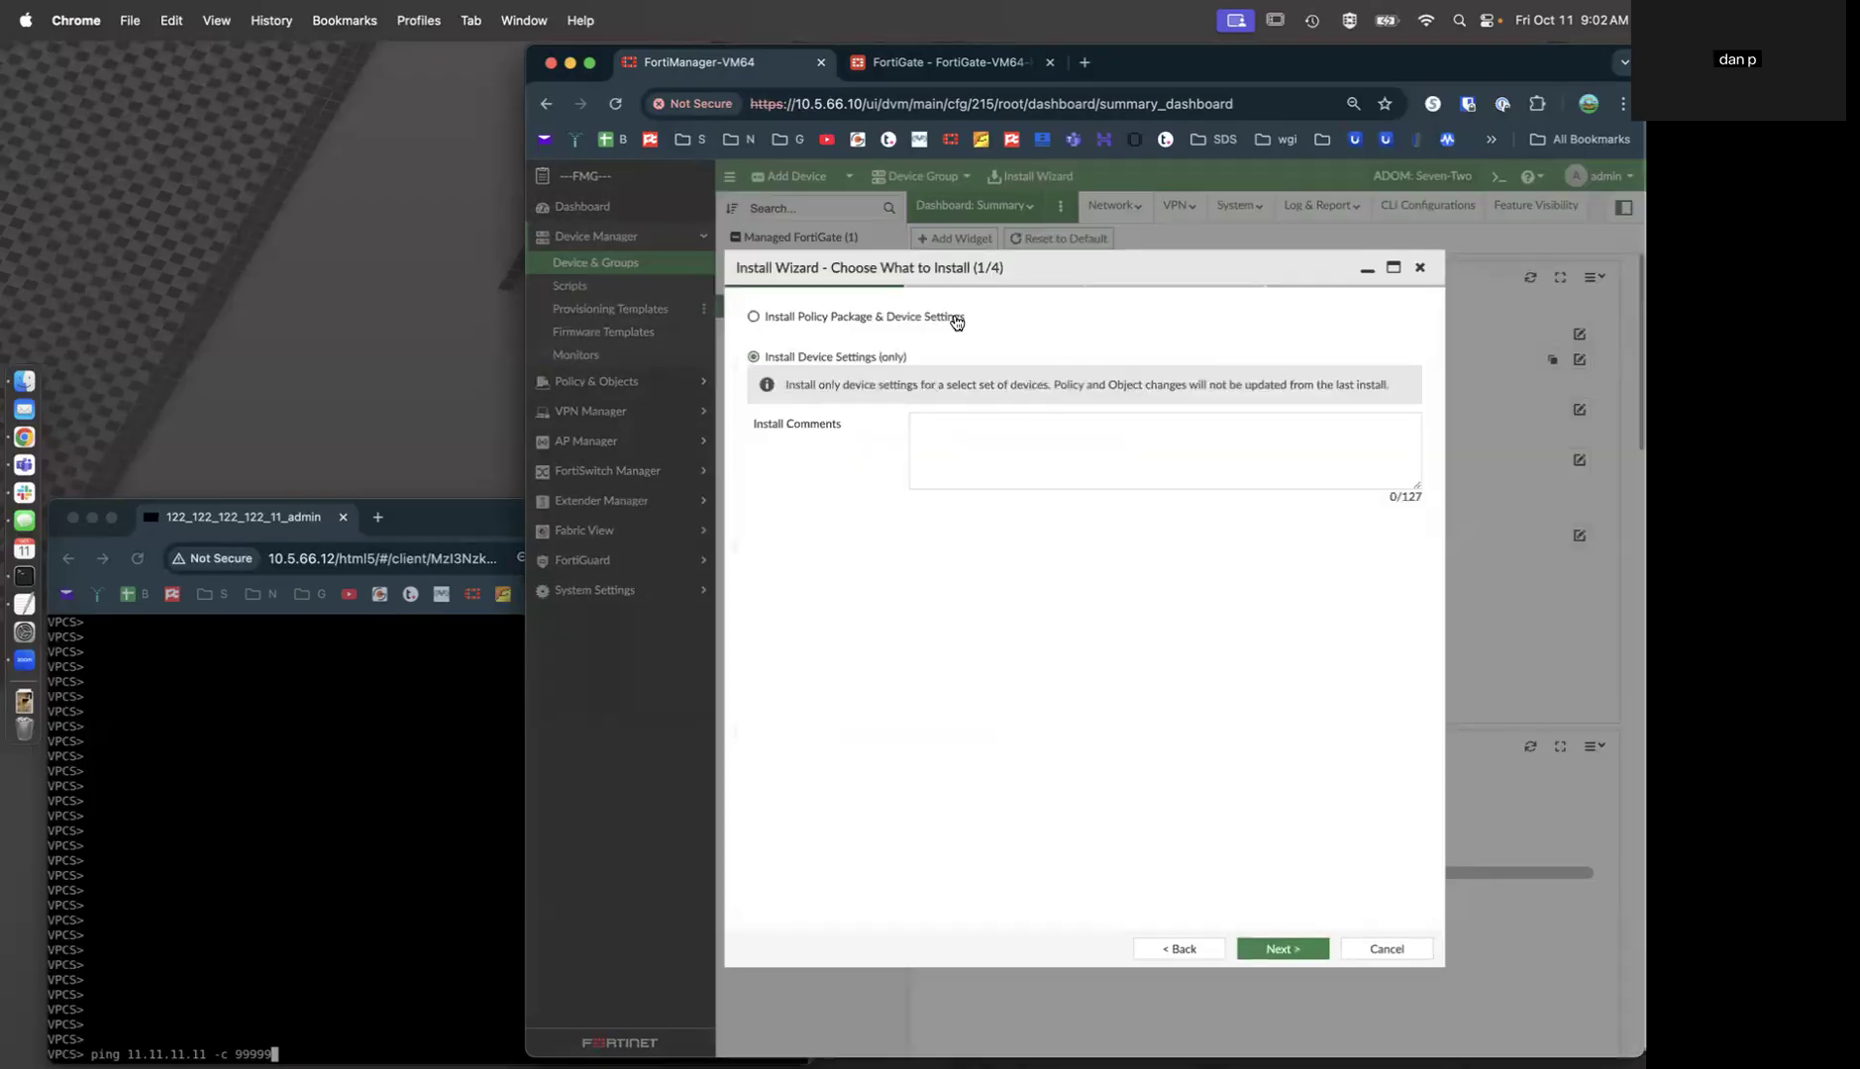
click(938, 319)
click(958, 386)
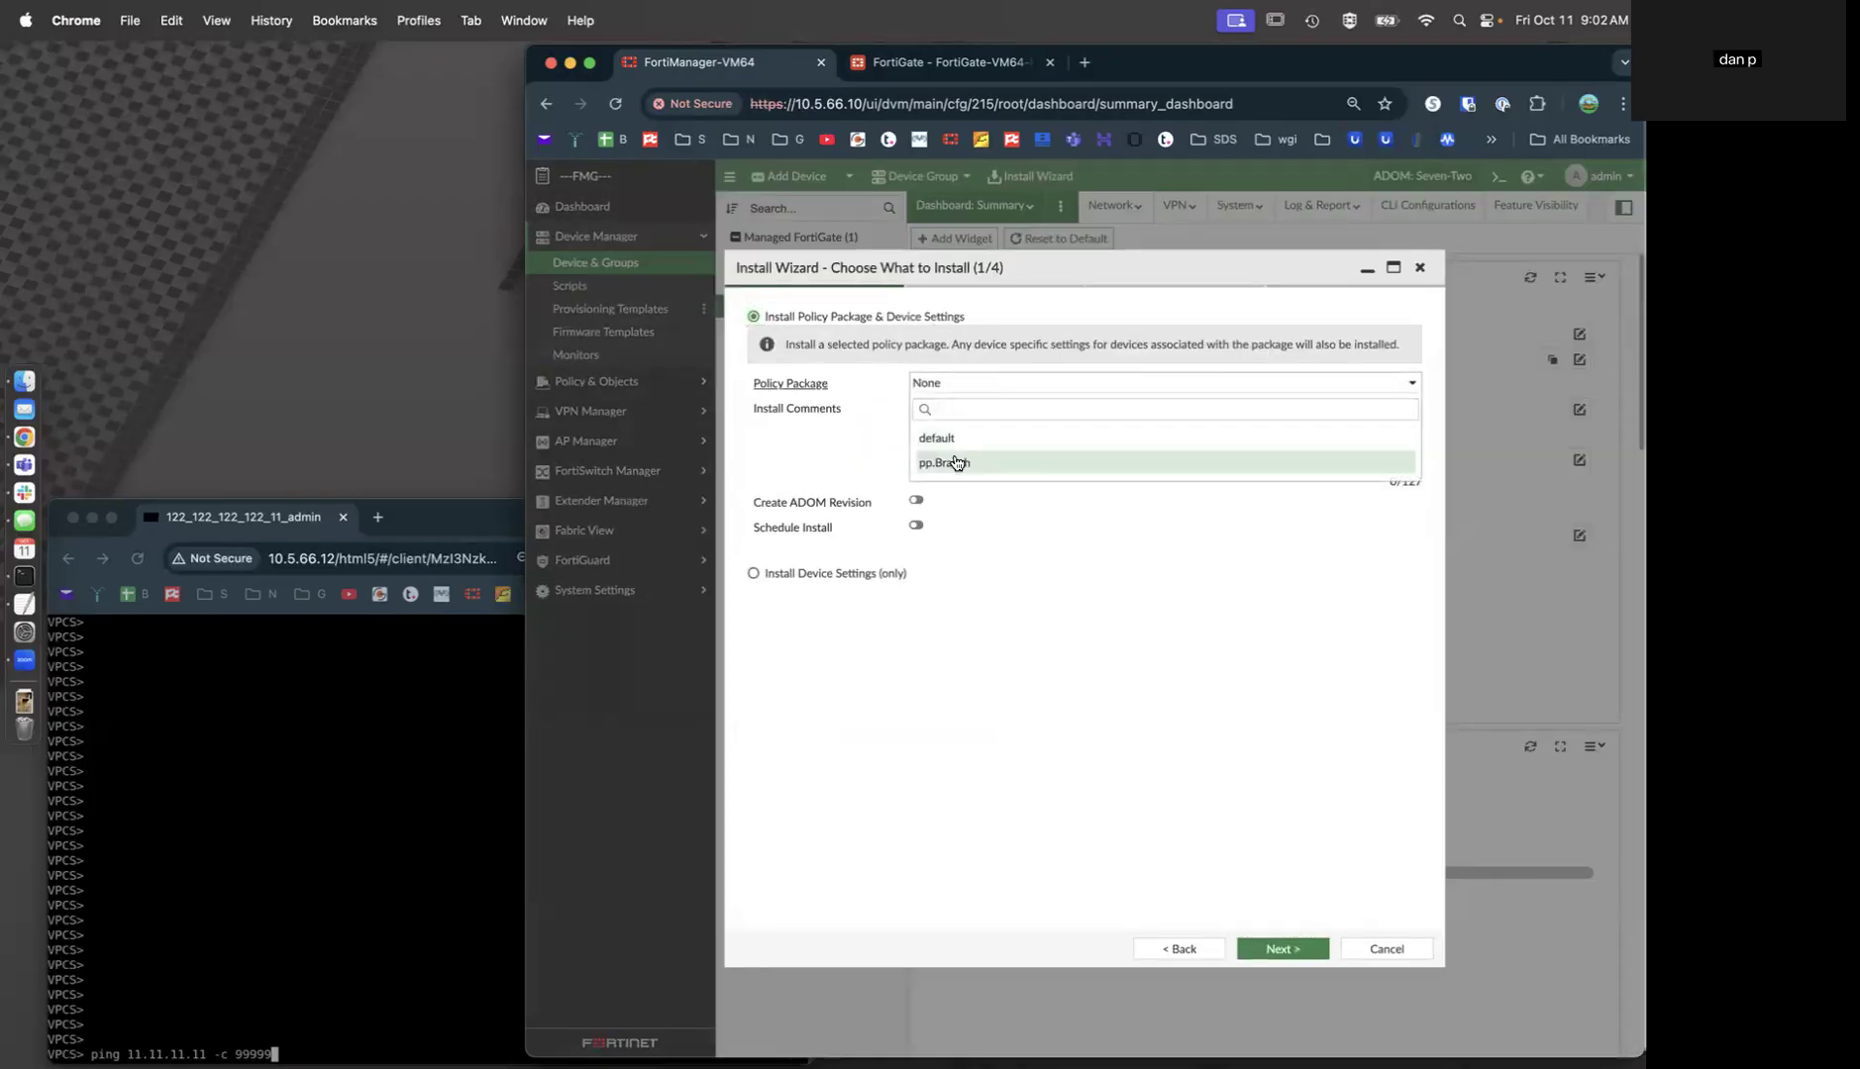
click(945, 462)
click(1278, 949)
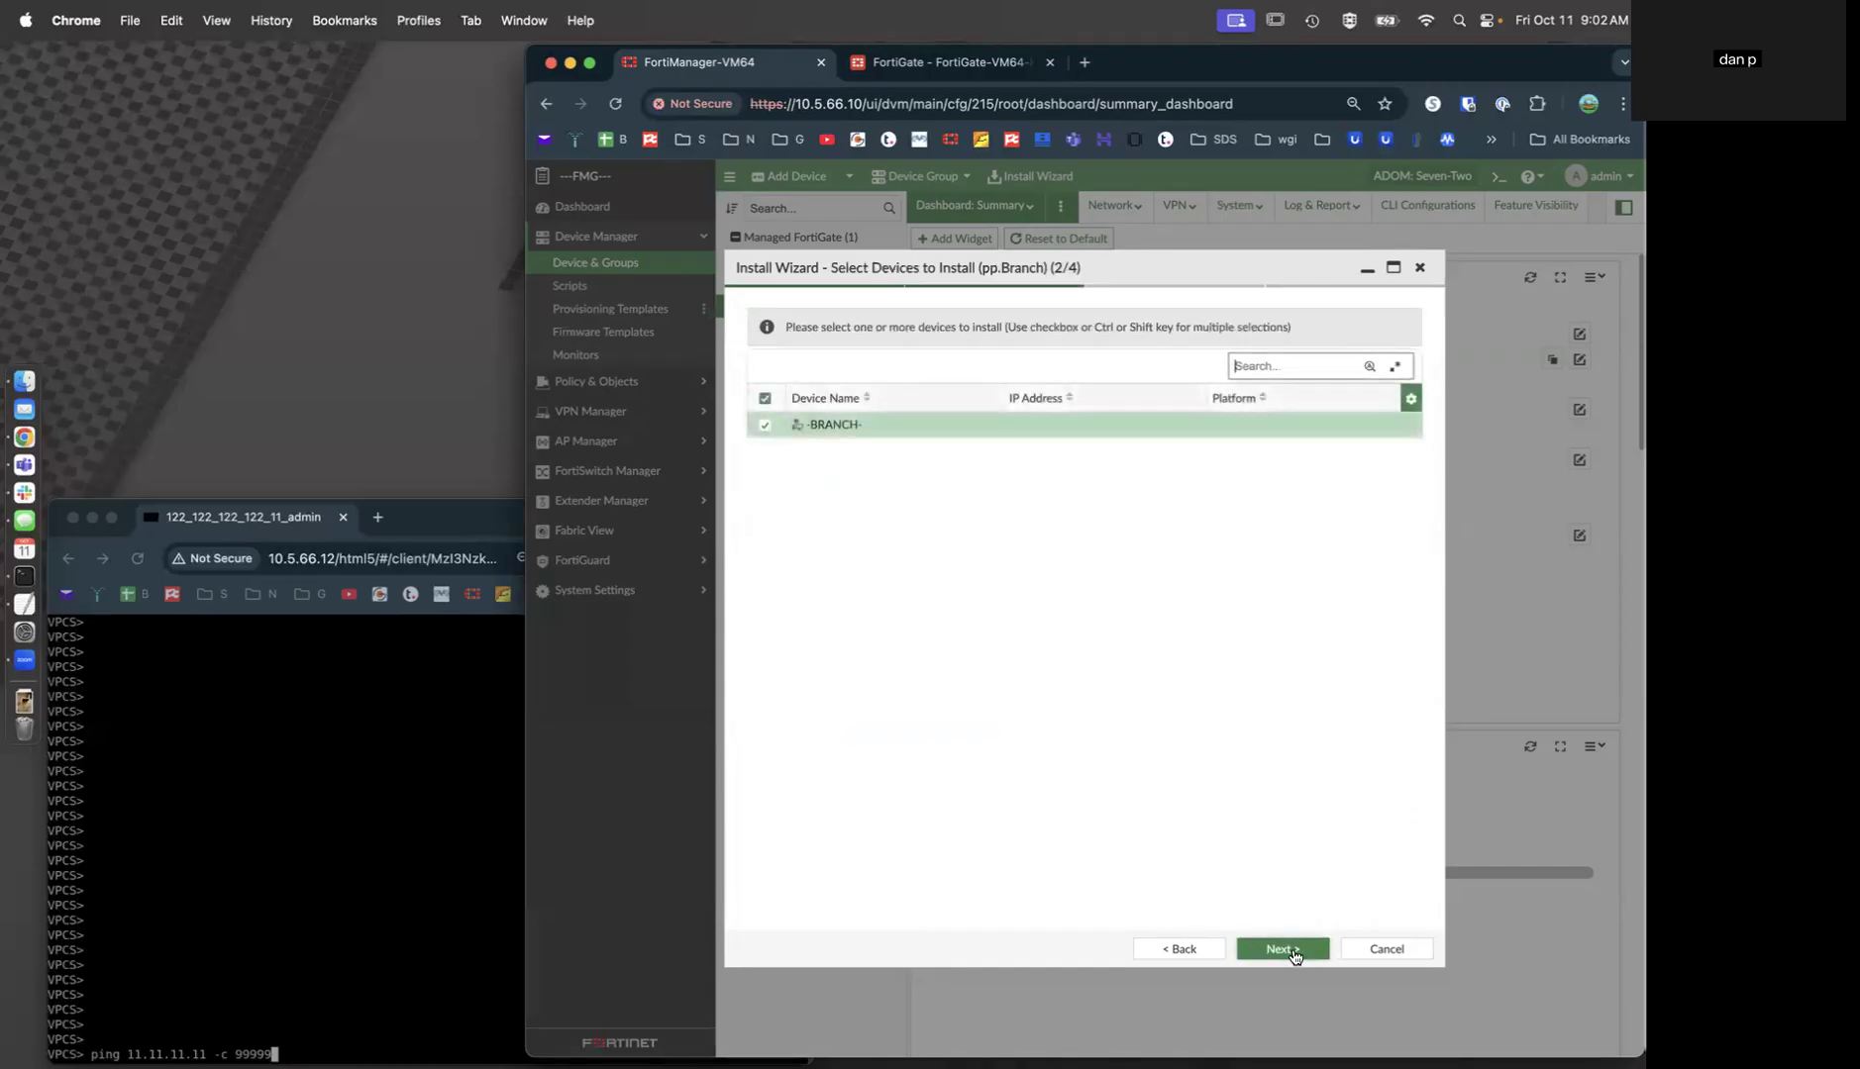
click(1287, 948)
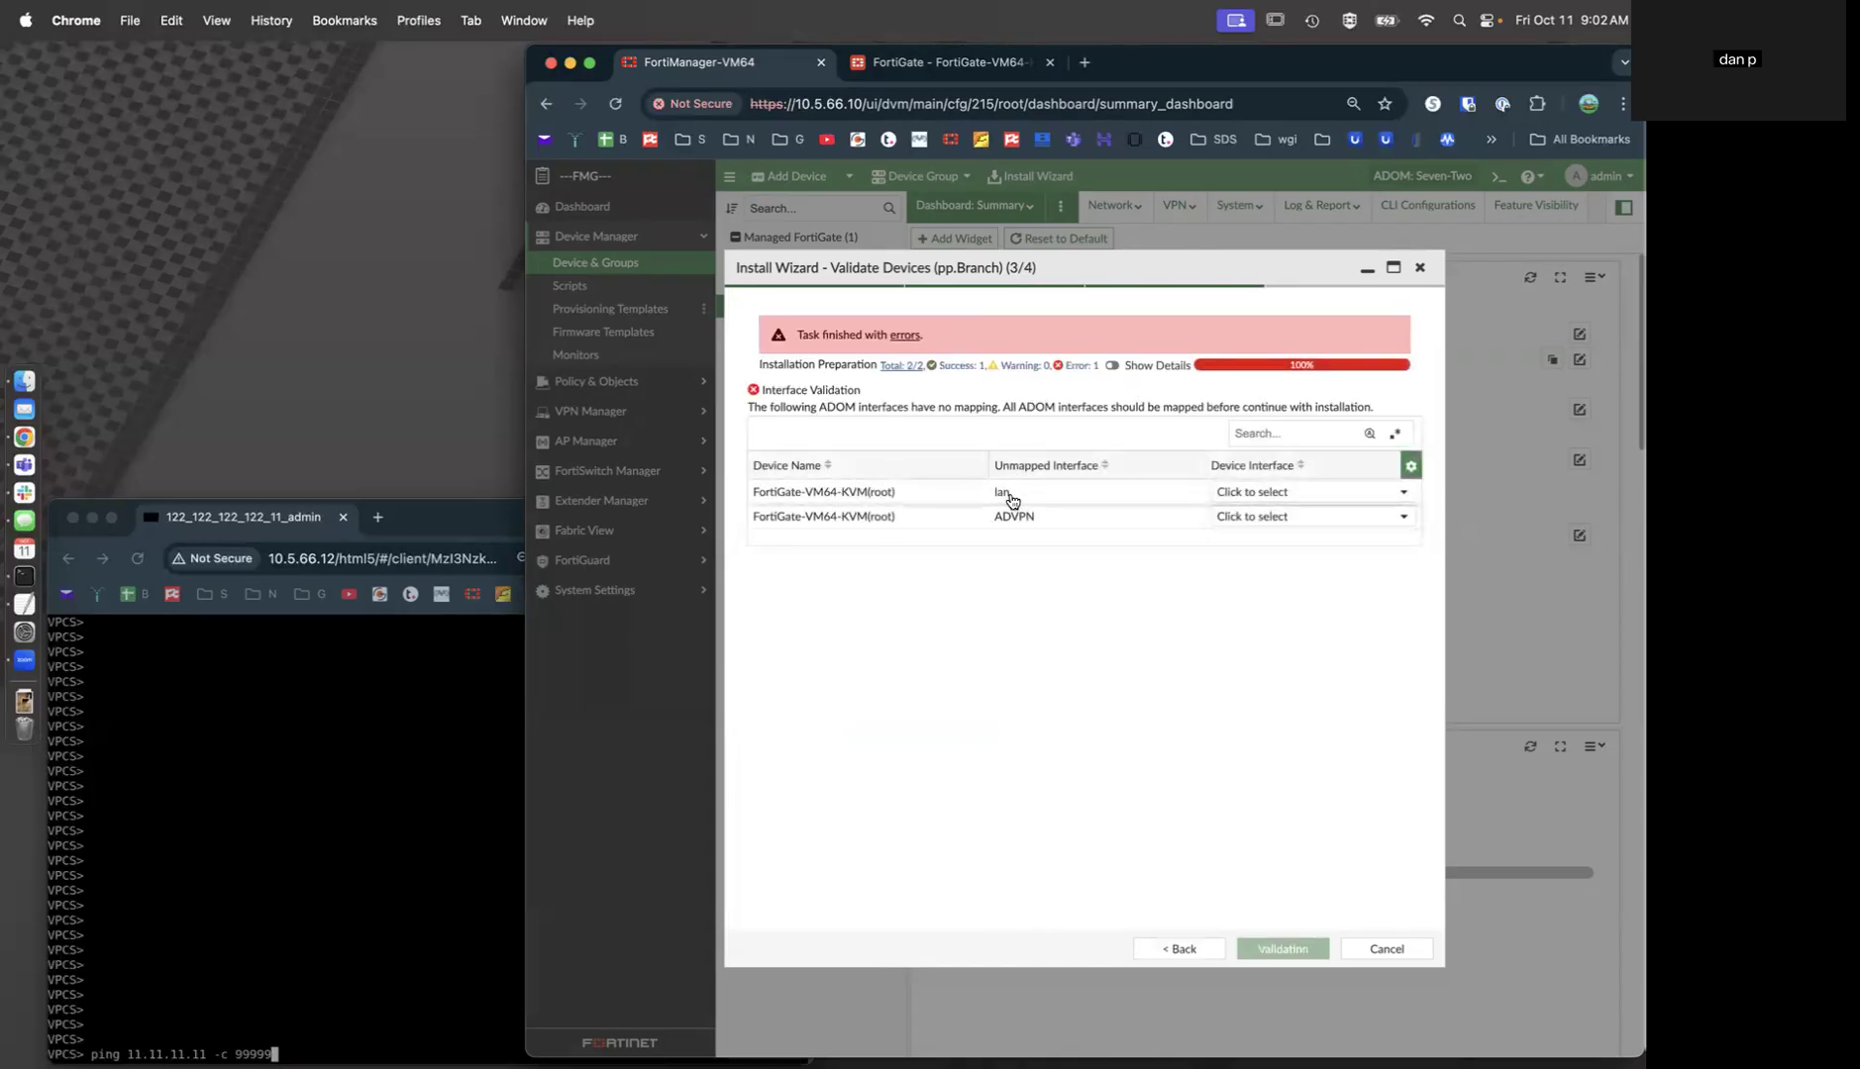
Map the lan interface to port3 and ADVPN to the ADVPN SD-WAN zone.
click(1272, 502)
scroll(1283, 606, down, 4)
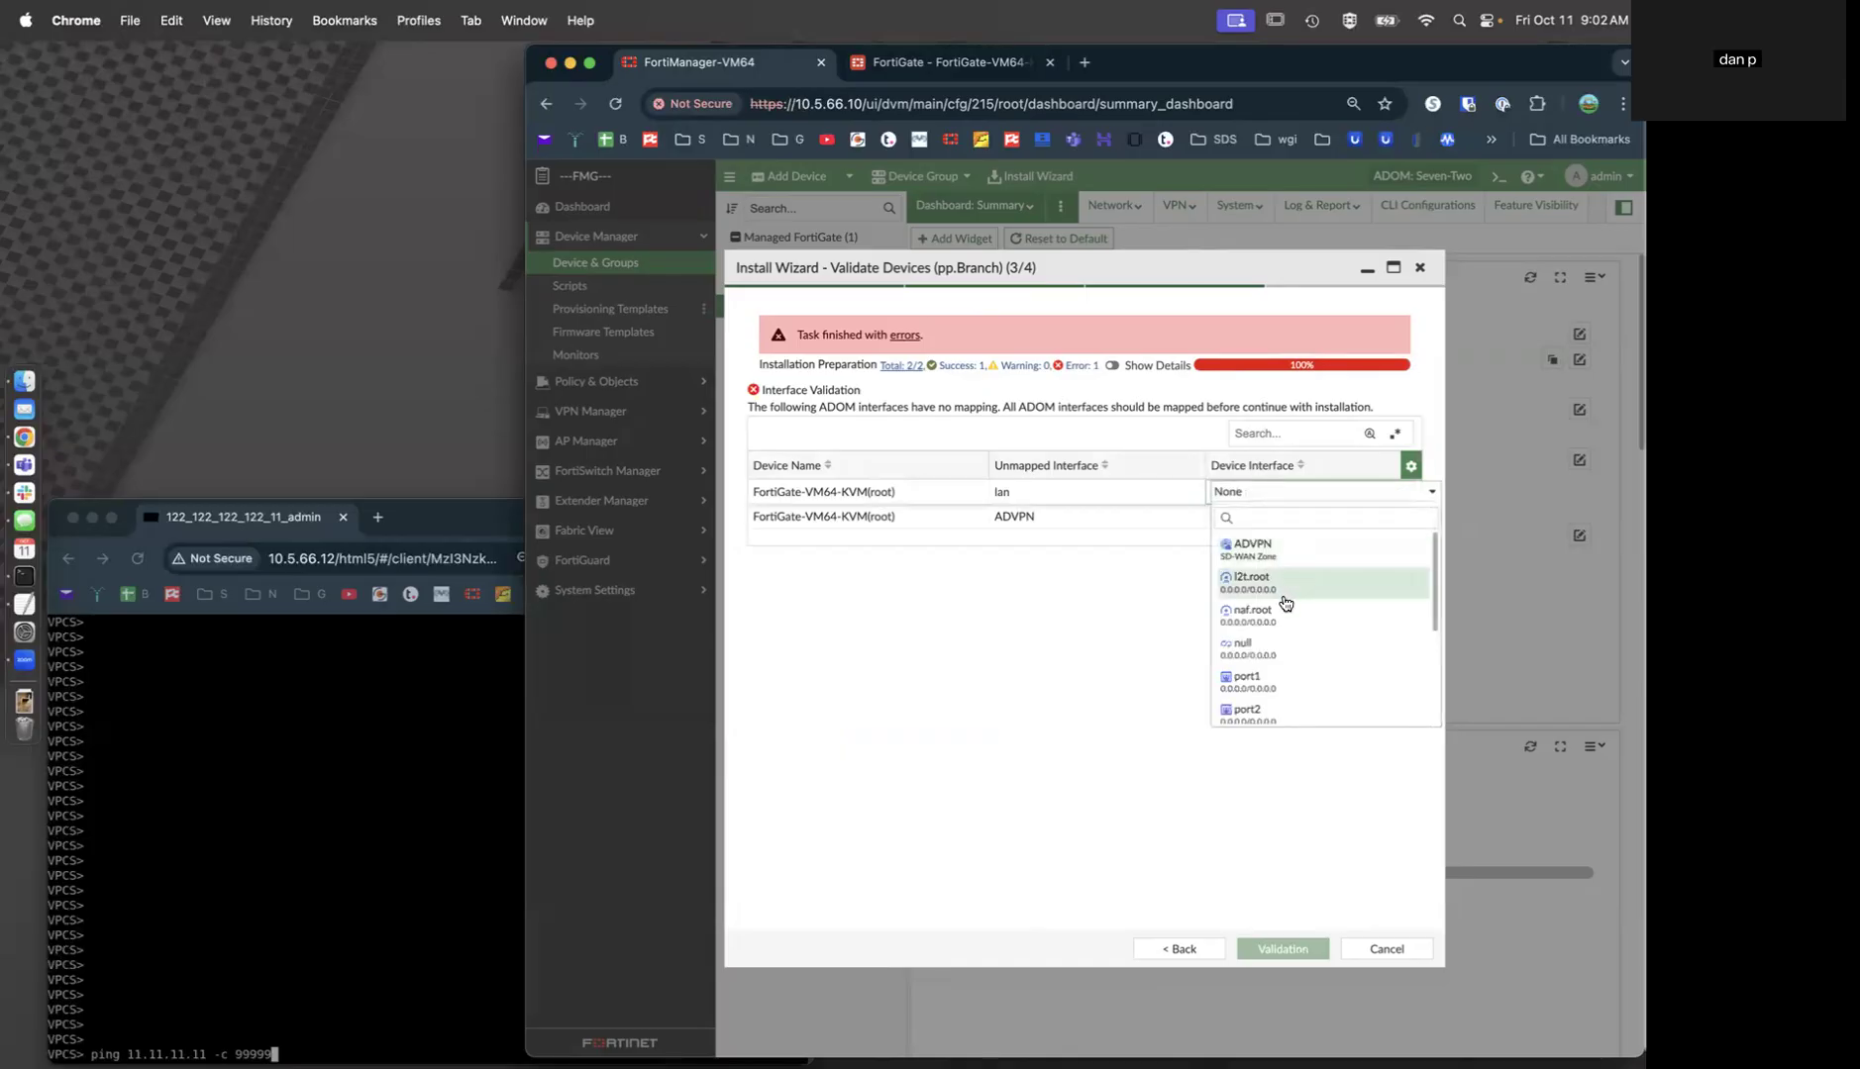
click(1278, 674)
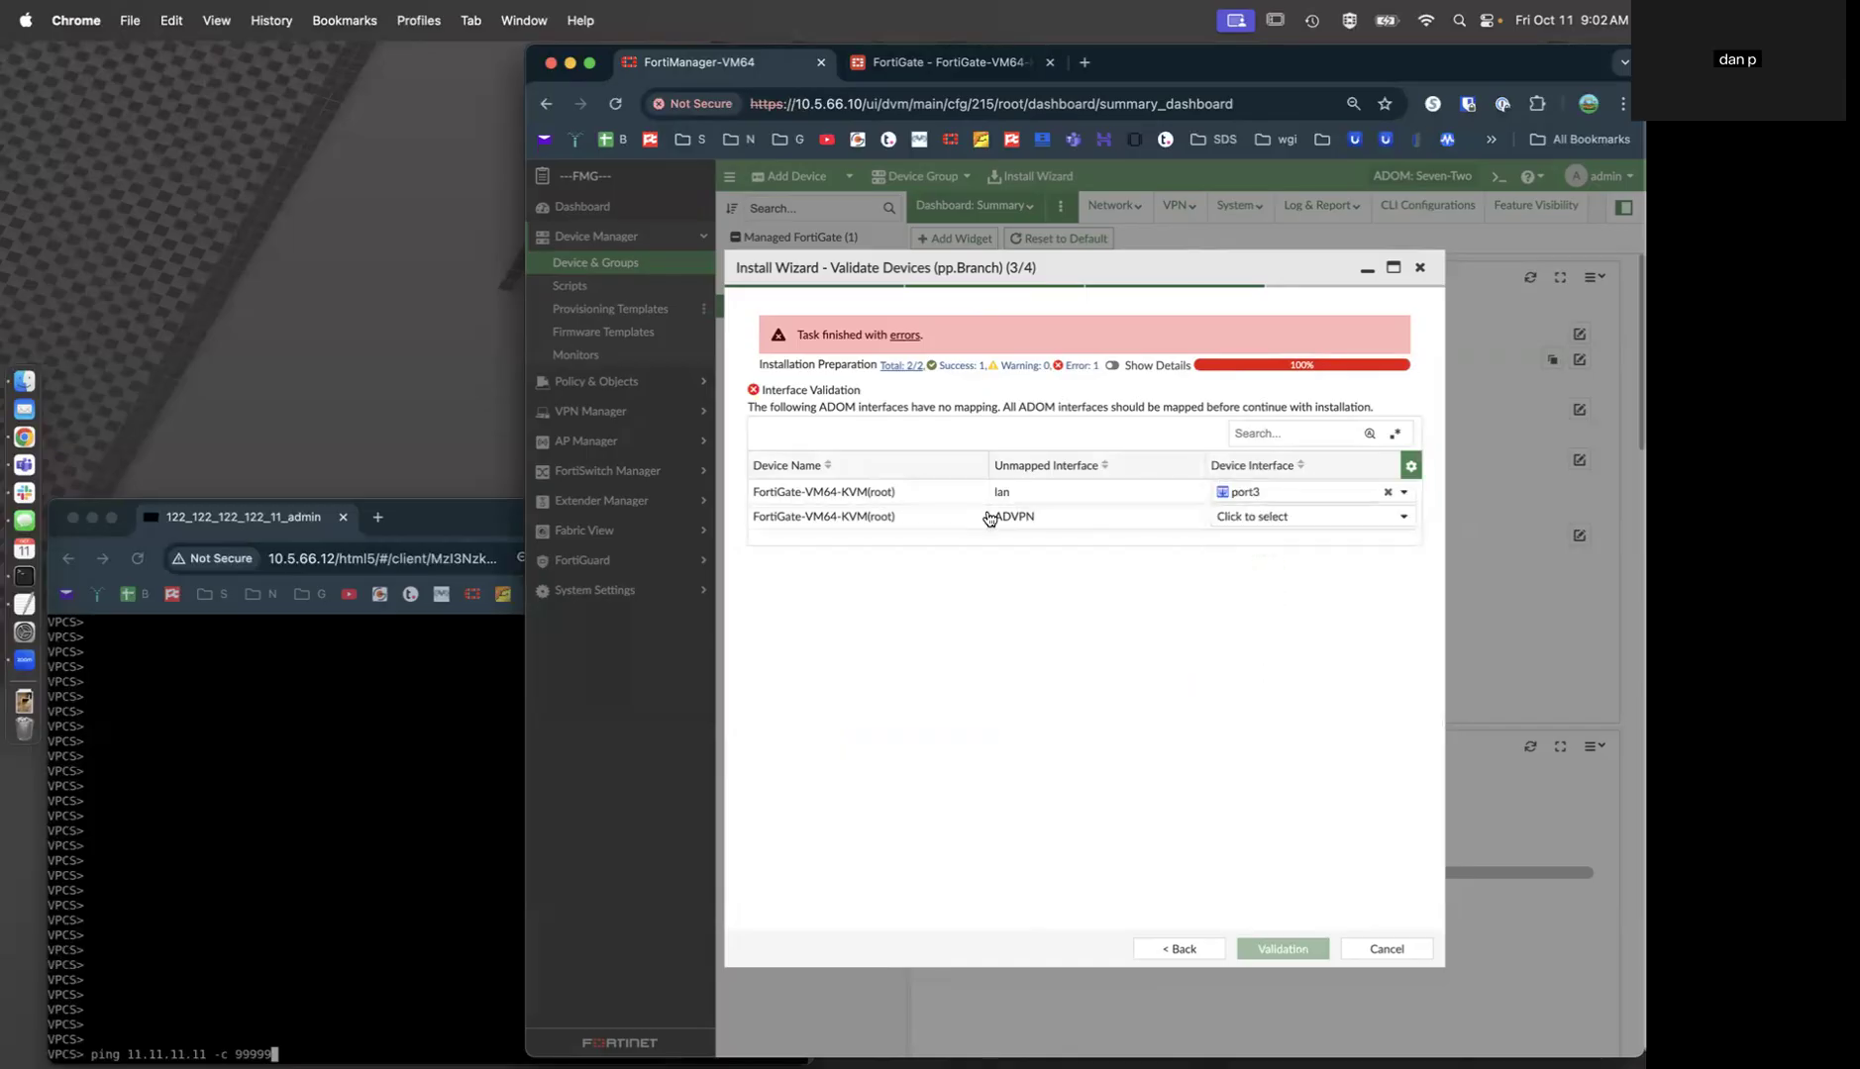
click(1244, 519)
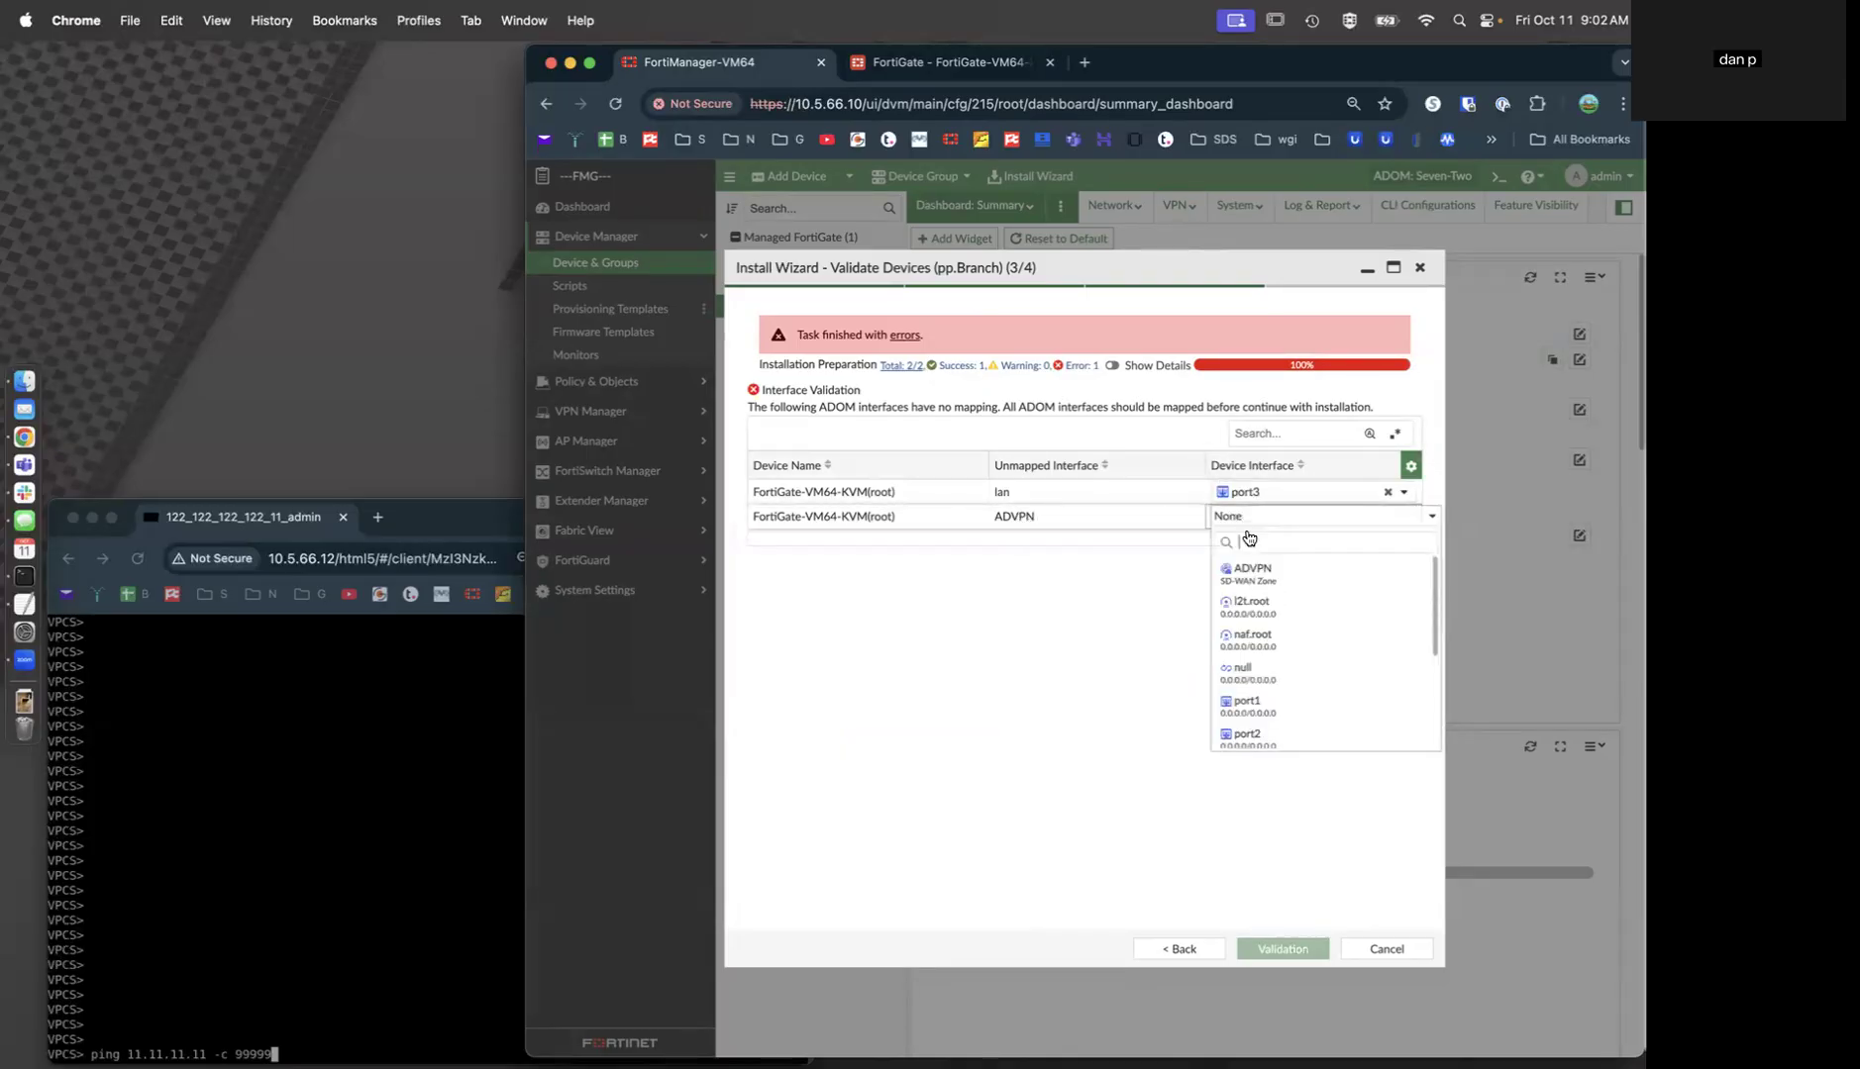
click(1252, 576)
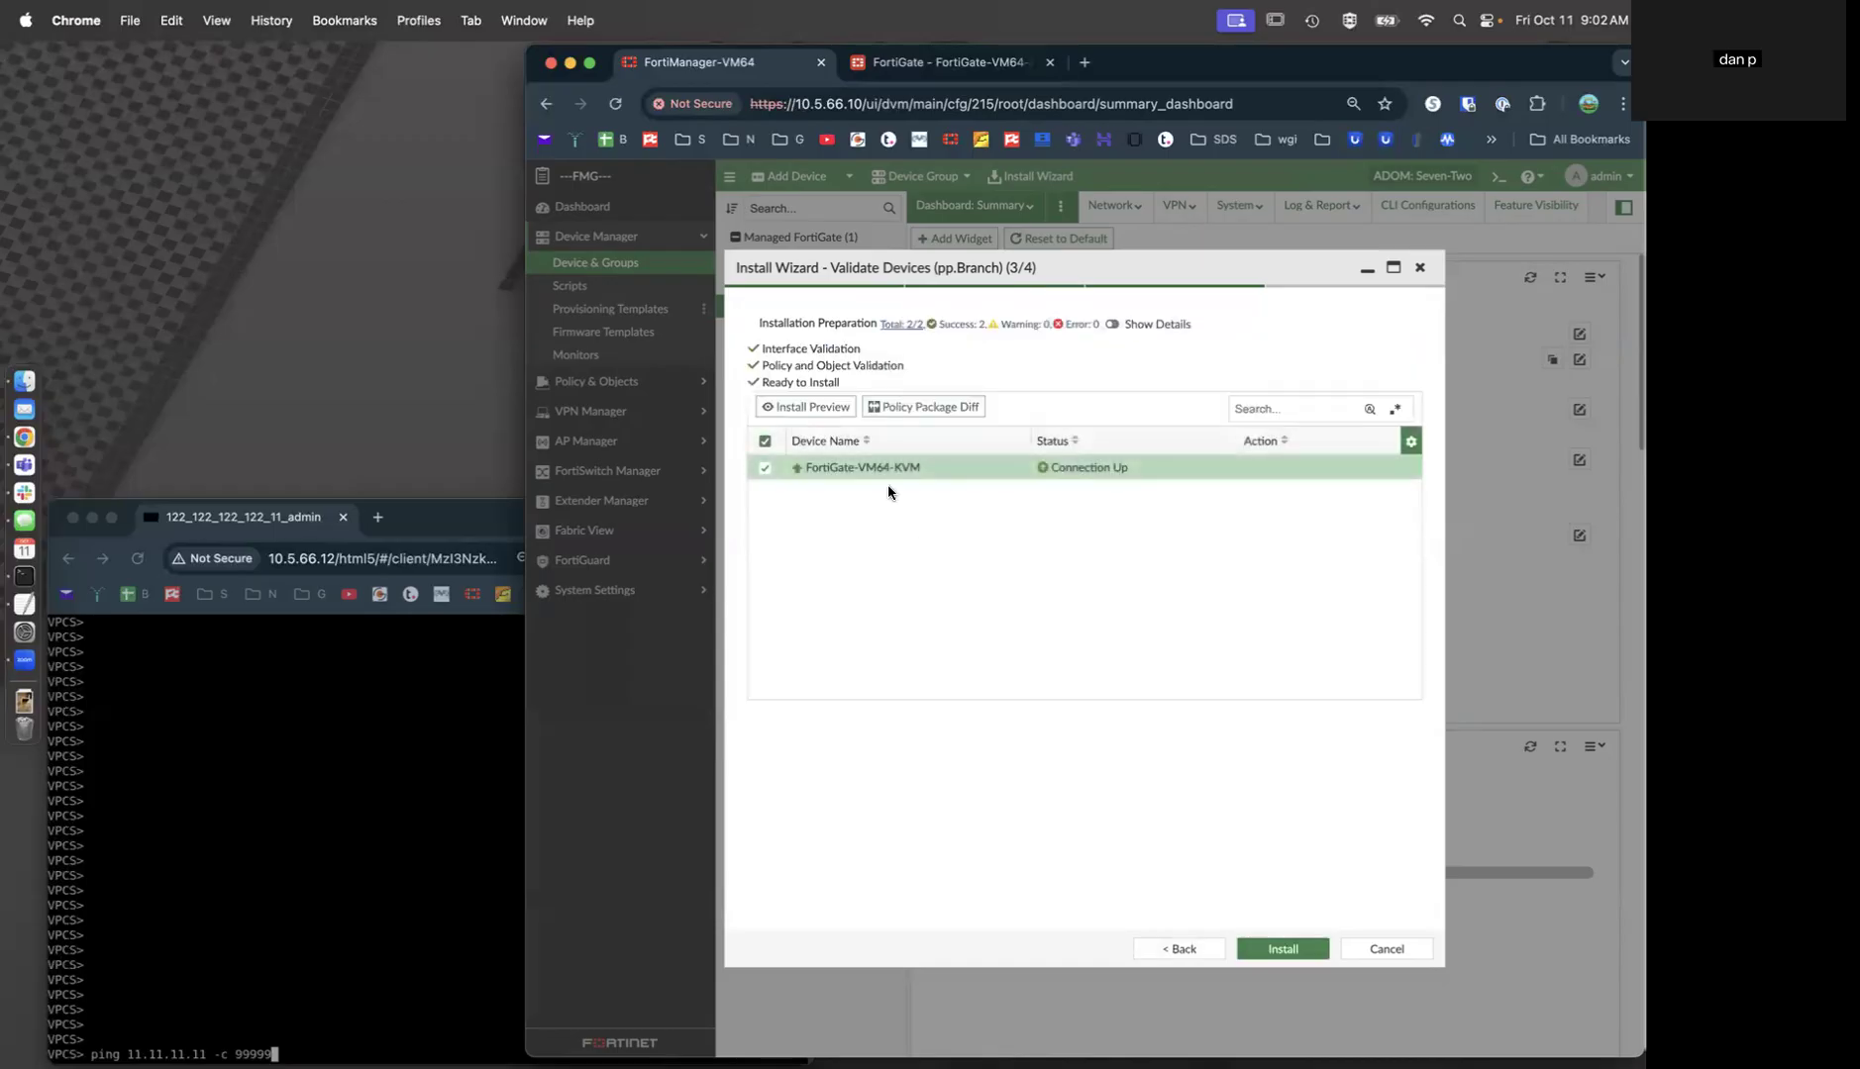
Read the FortiGate-VM64-KVM install preview script through to its last line, then close it.
click(812, 407)
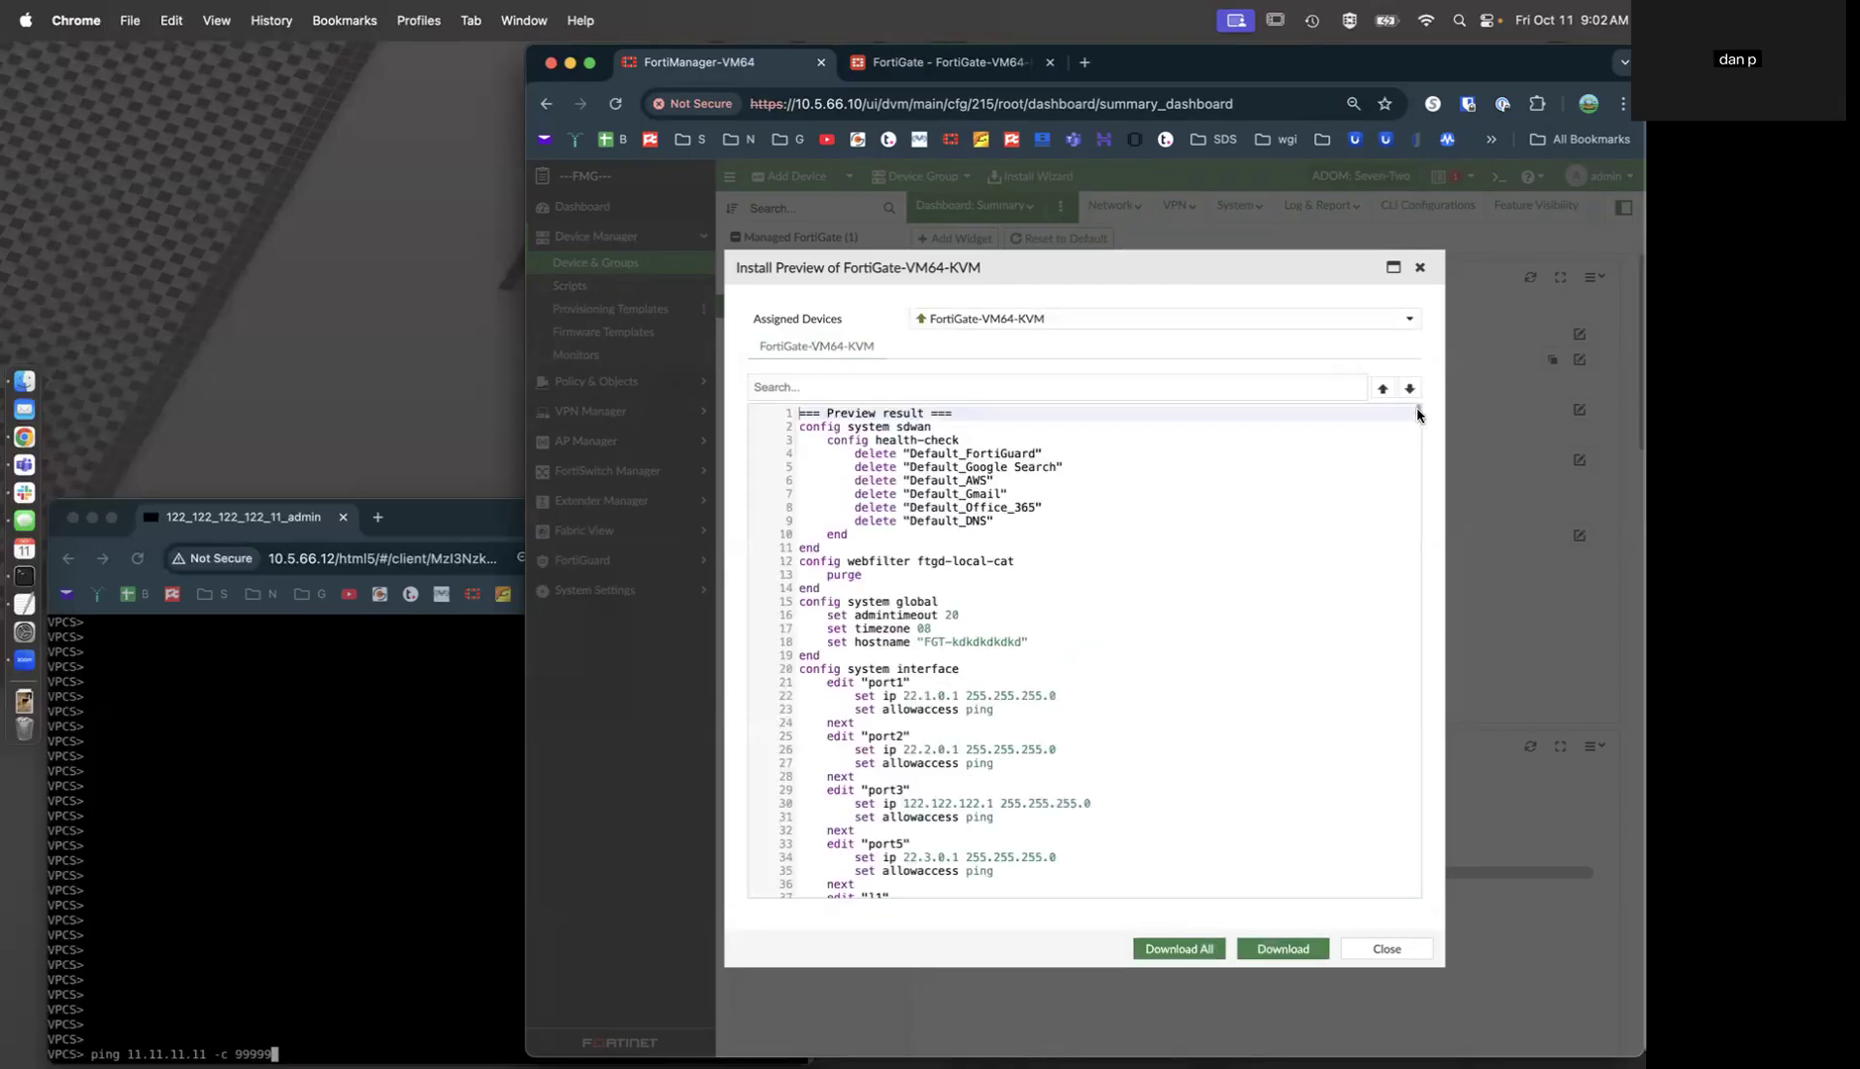
drag(1417, 414, 1433, 885)
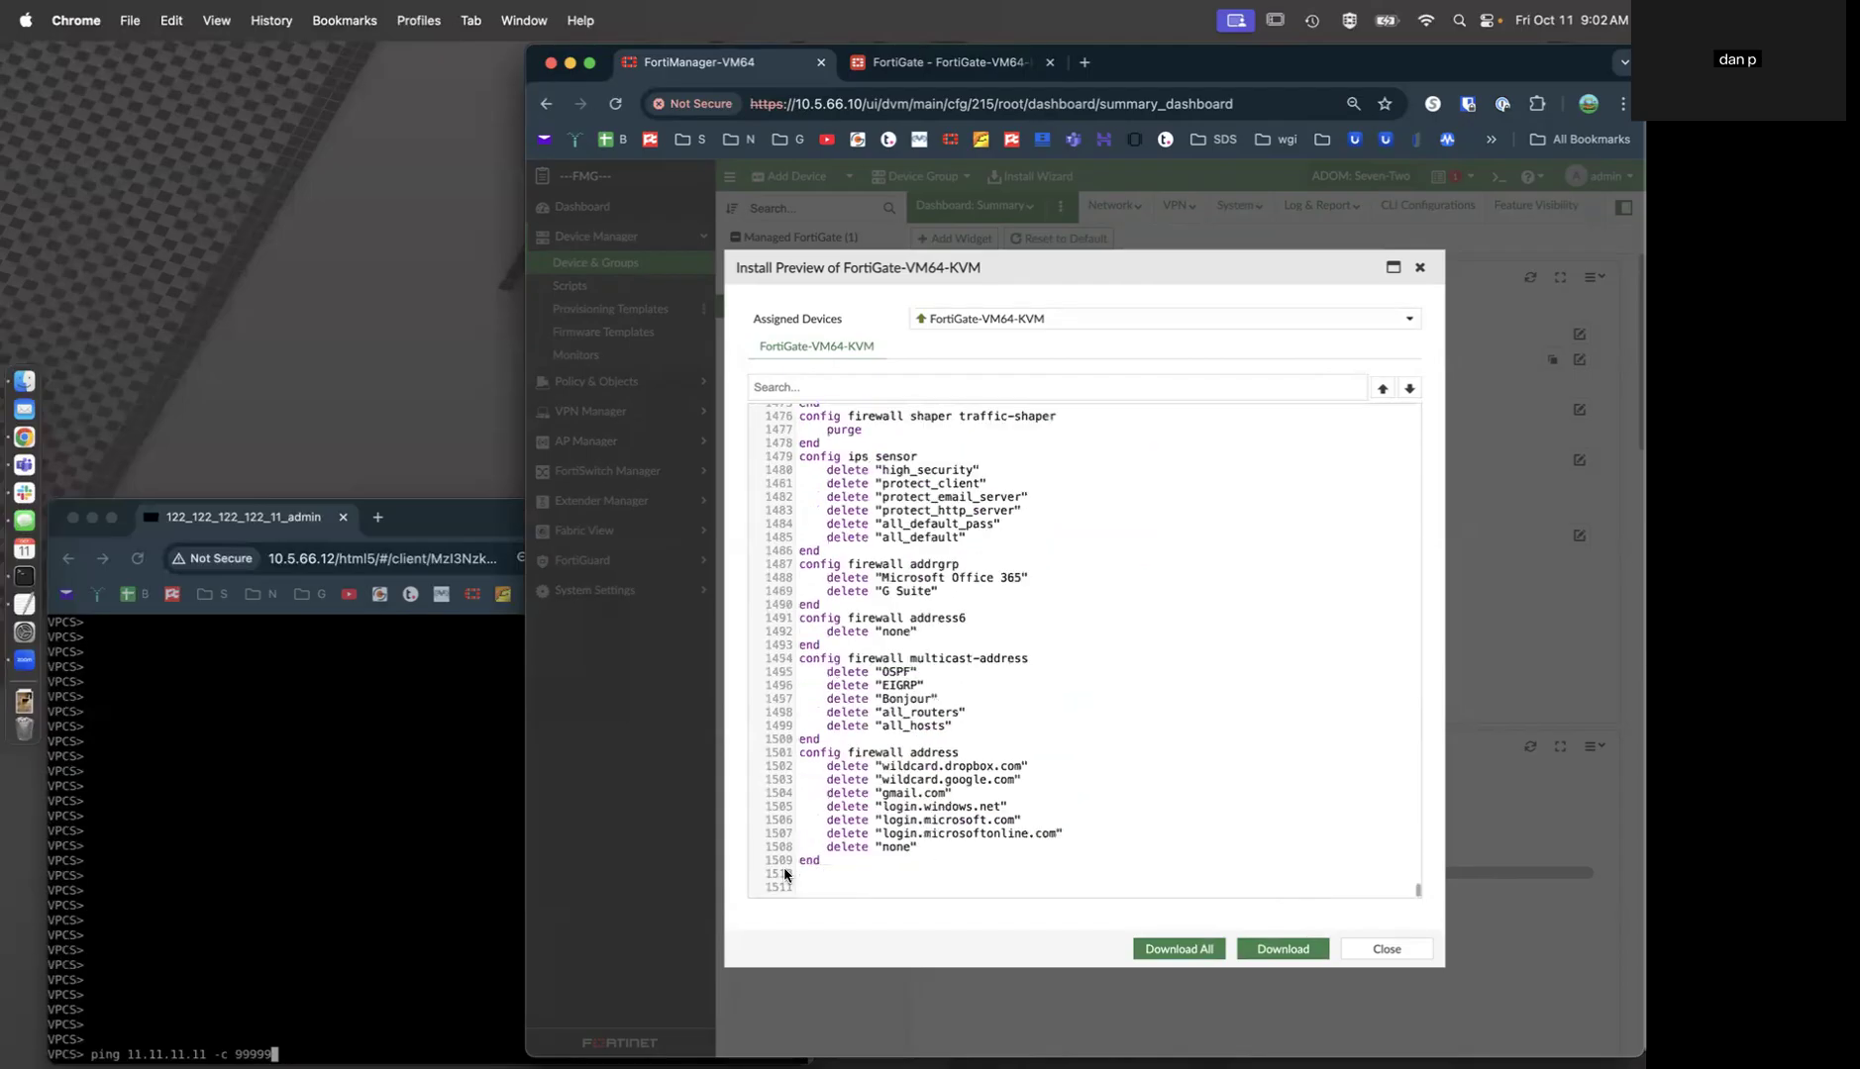
click(1404, 953)
Install pp.Branch on FortiGate-VM64-KVM and rerun ping 11.11.11.11 from the branch host.
click(1292, 951)
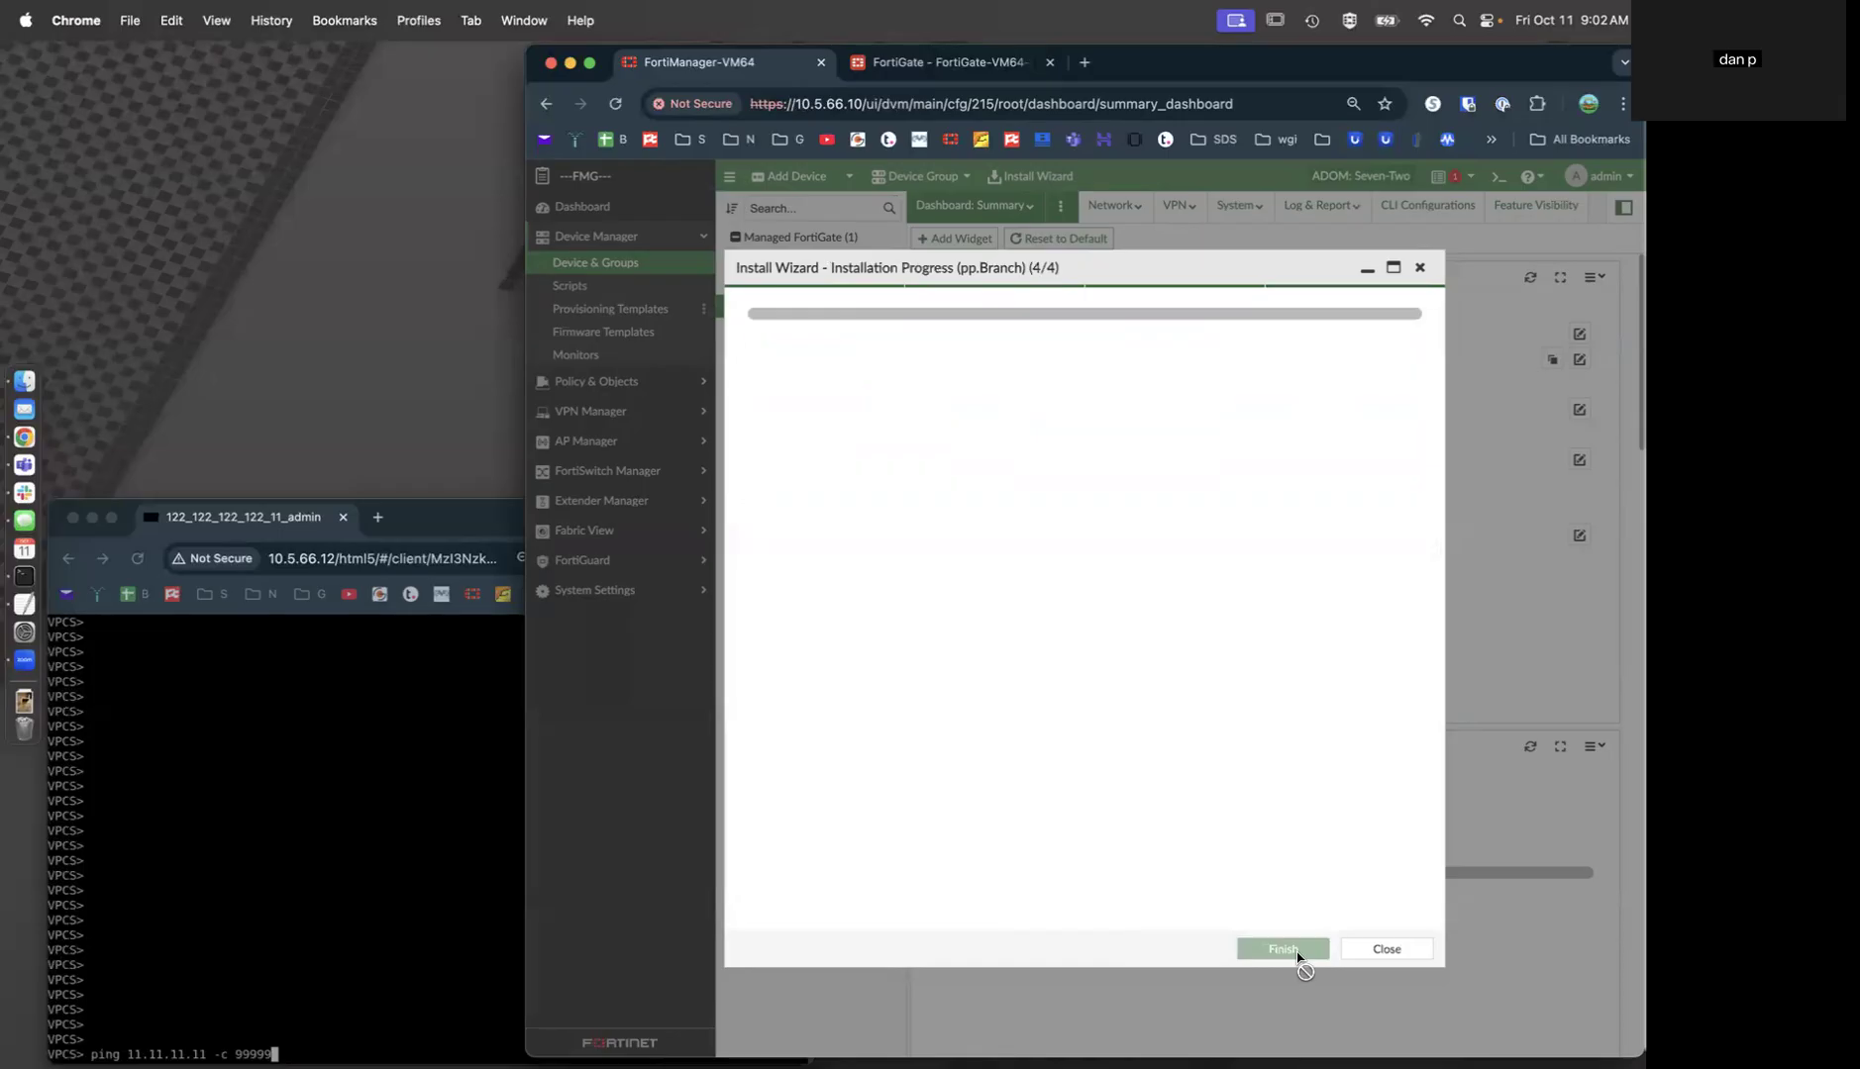
click(290, 838)
key(Return)
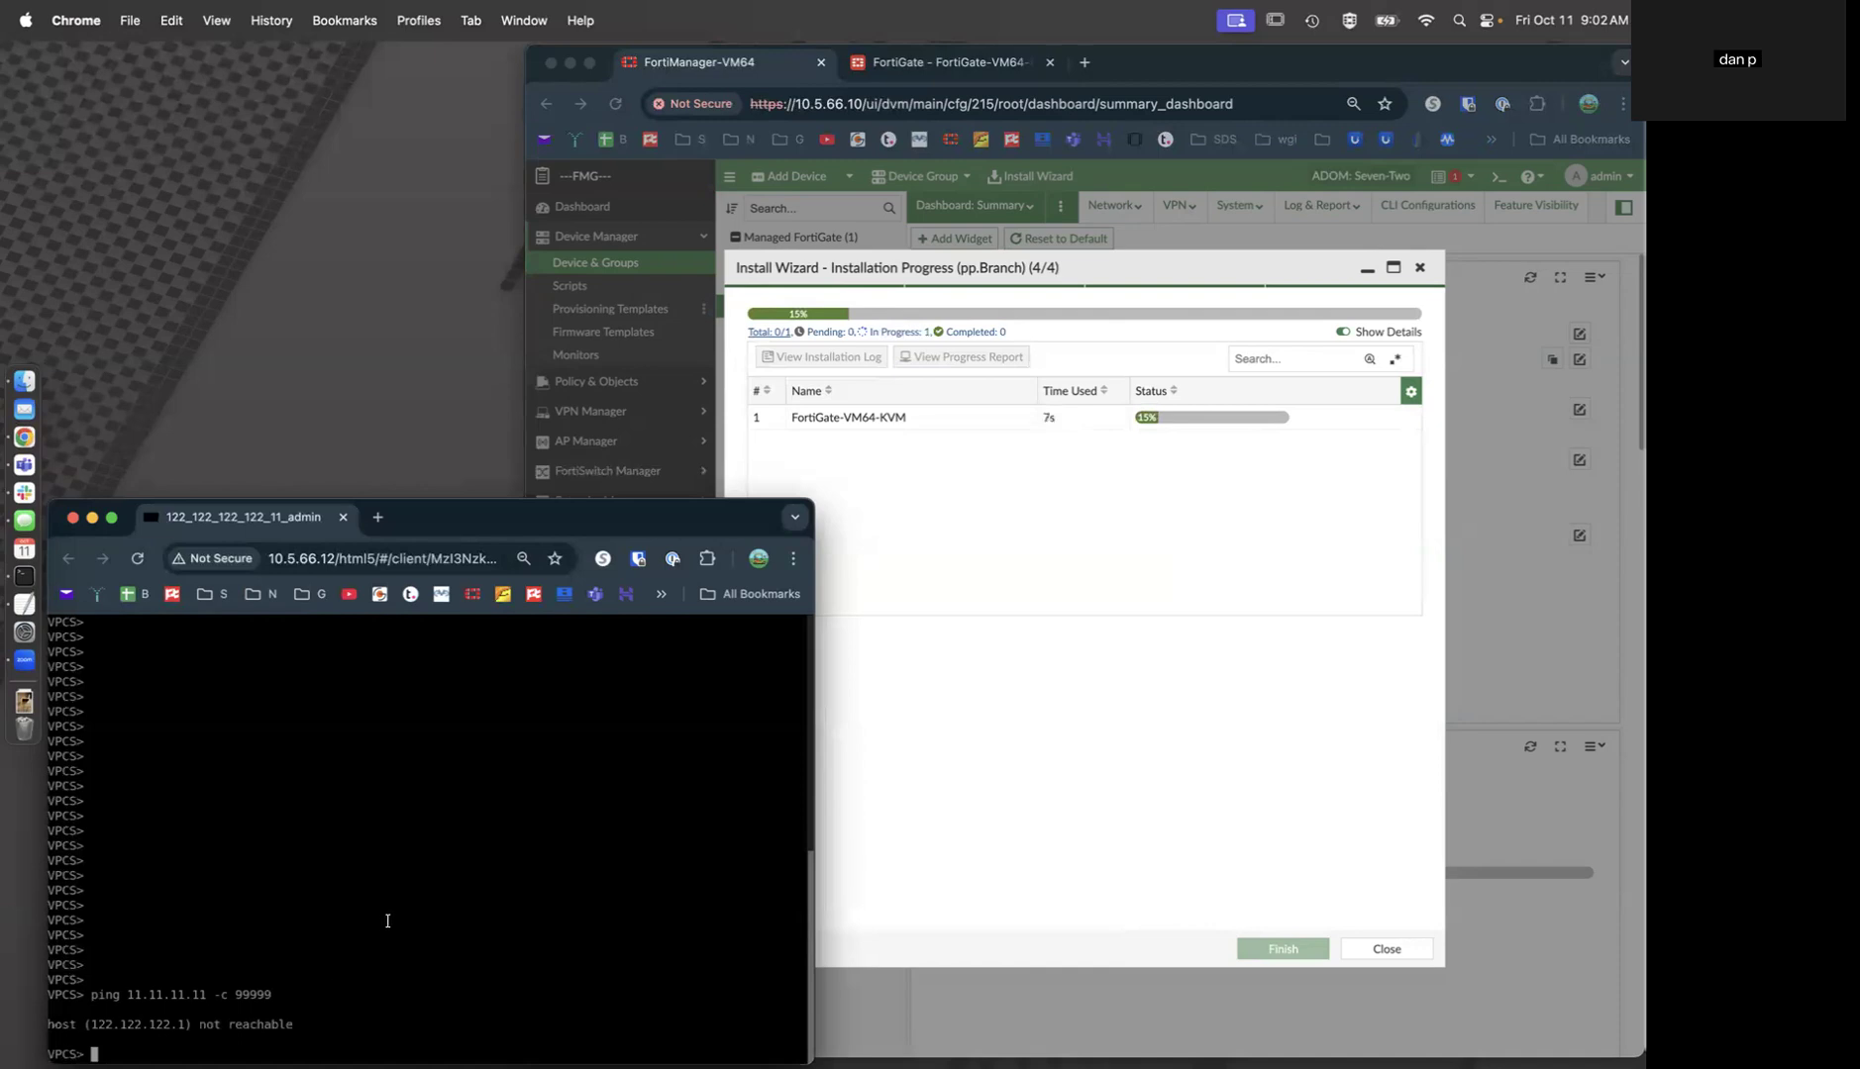
key(Up)
key(Return)
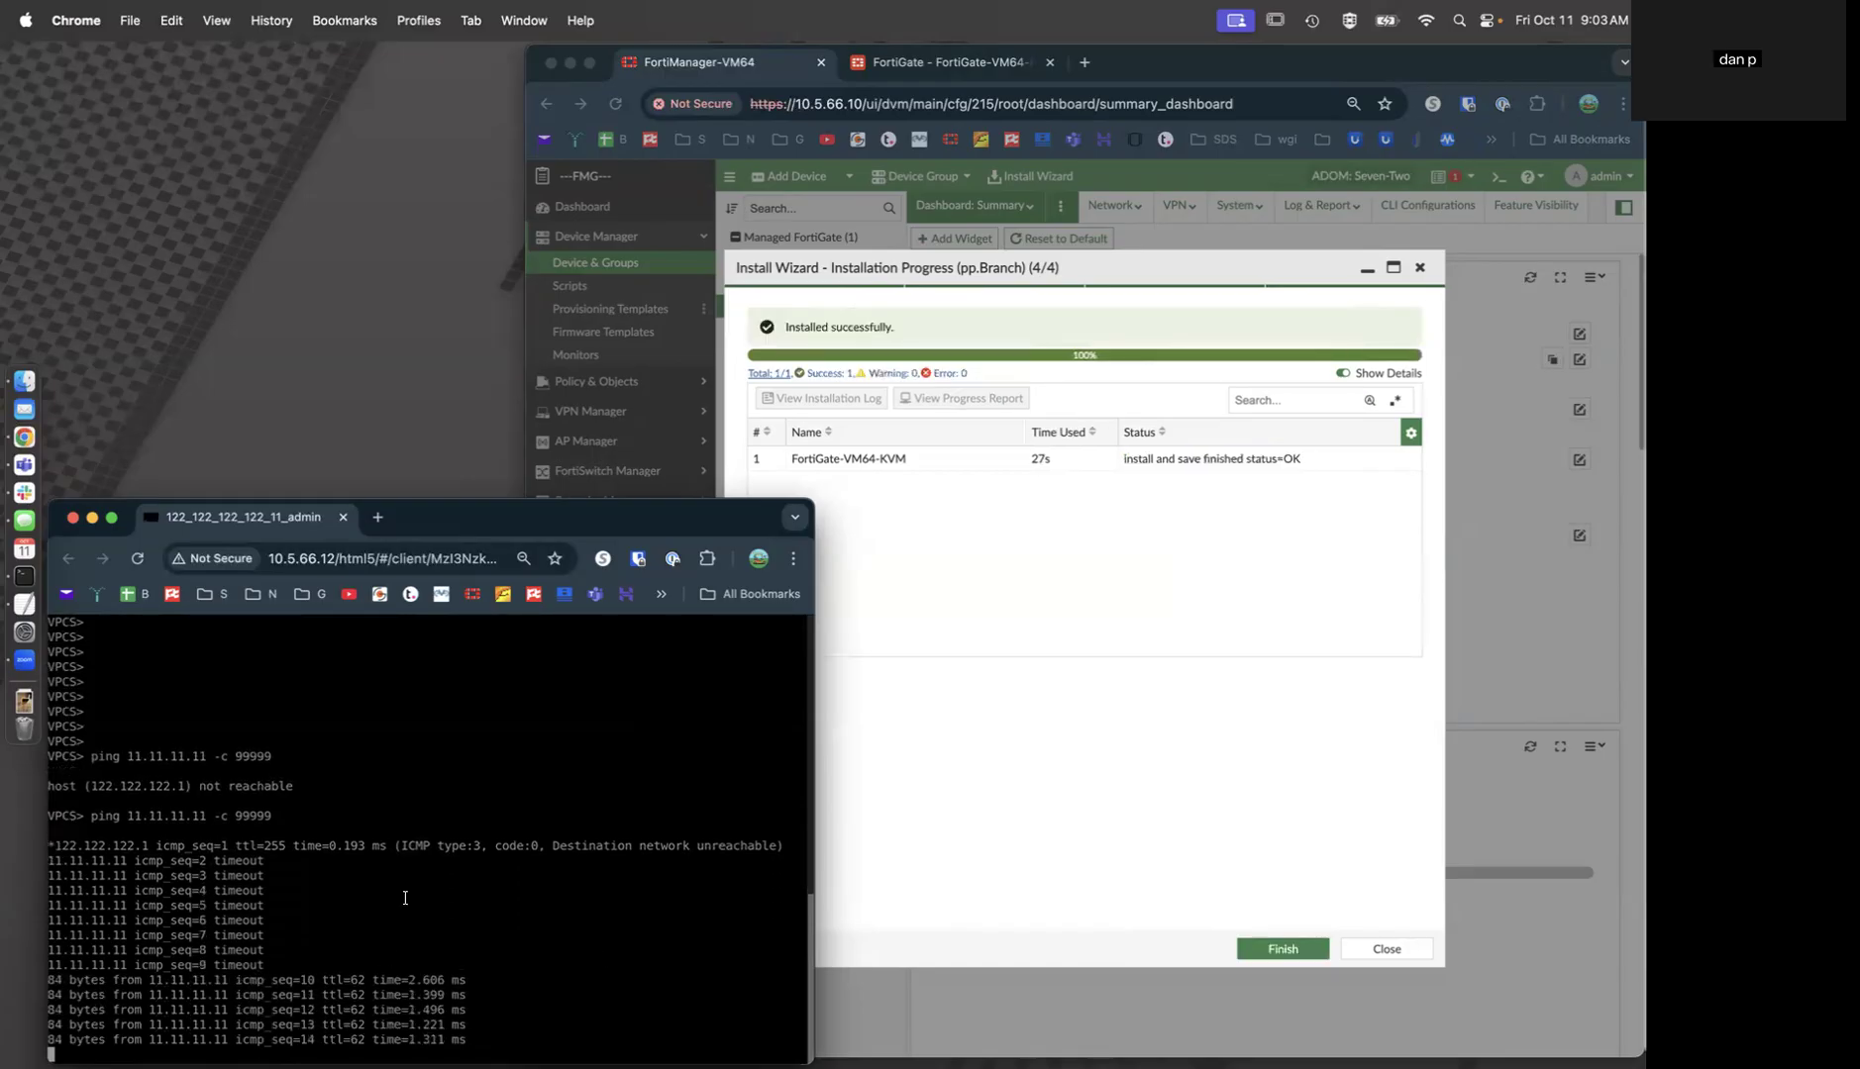
Finish the install wizard and show the VPN Manager's IPsec VPN Map in Traffic View.
click(1277, 945)
click(1283, 948)
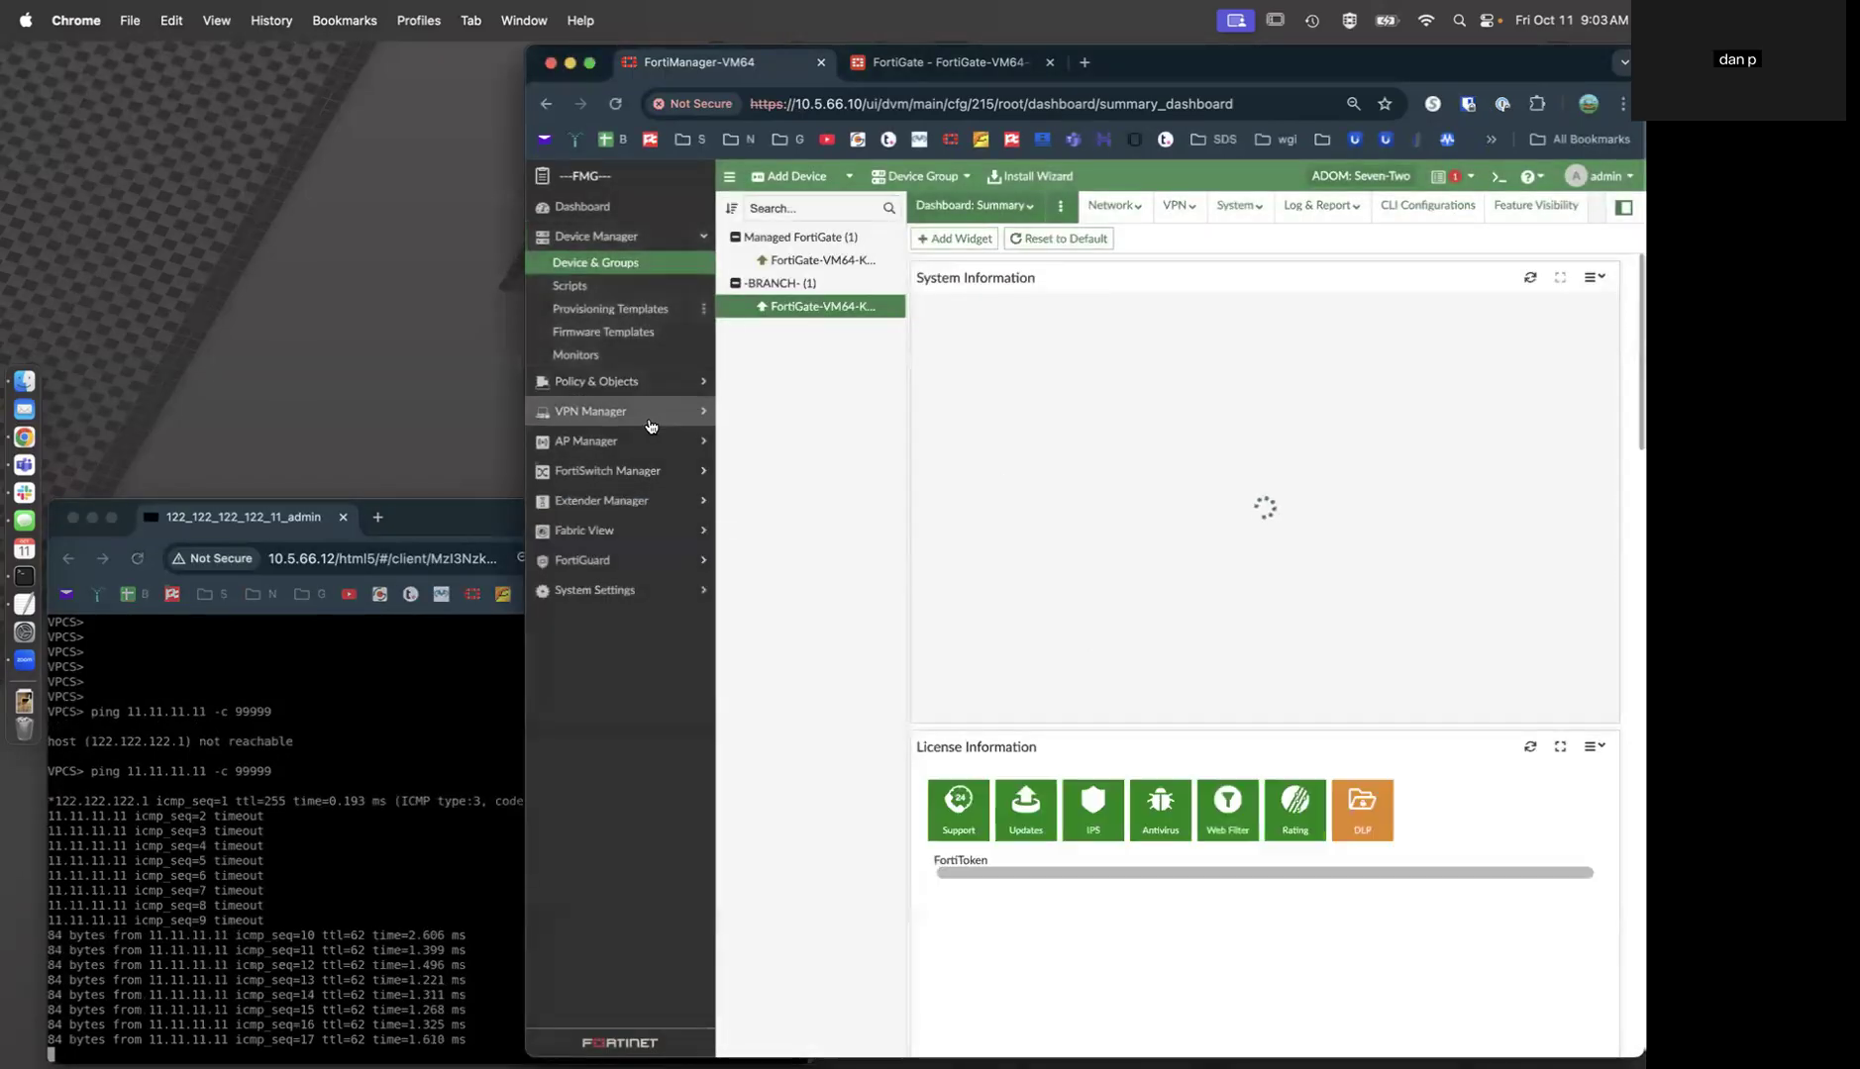
click(599, 411)
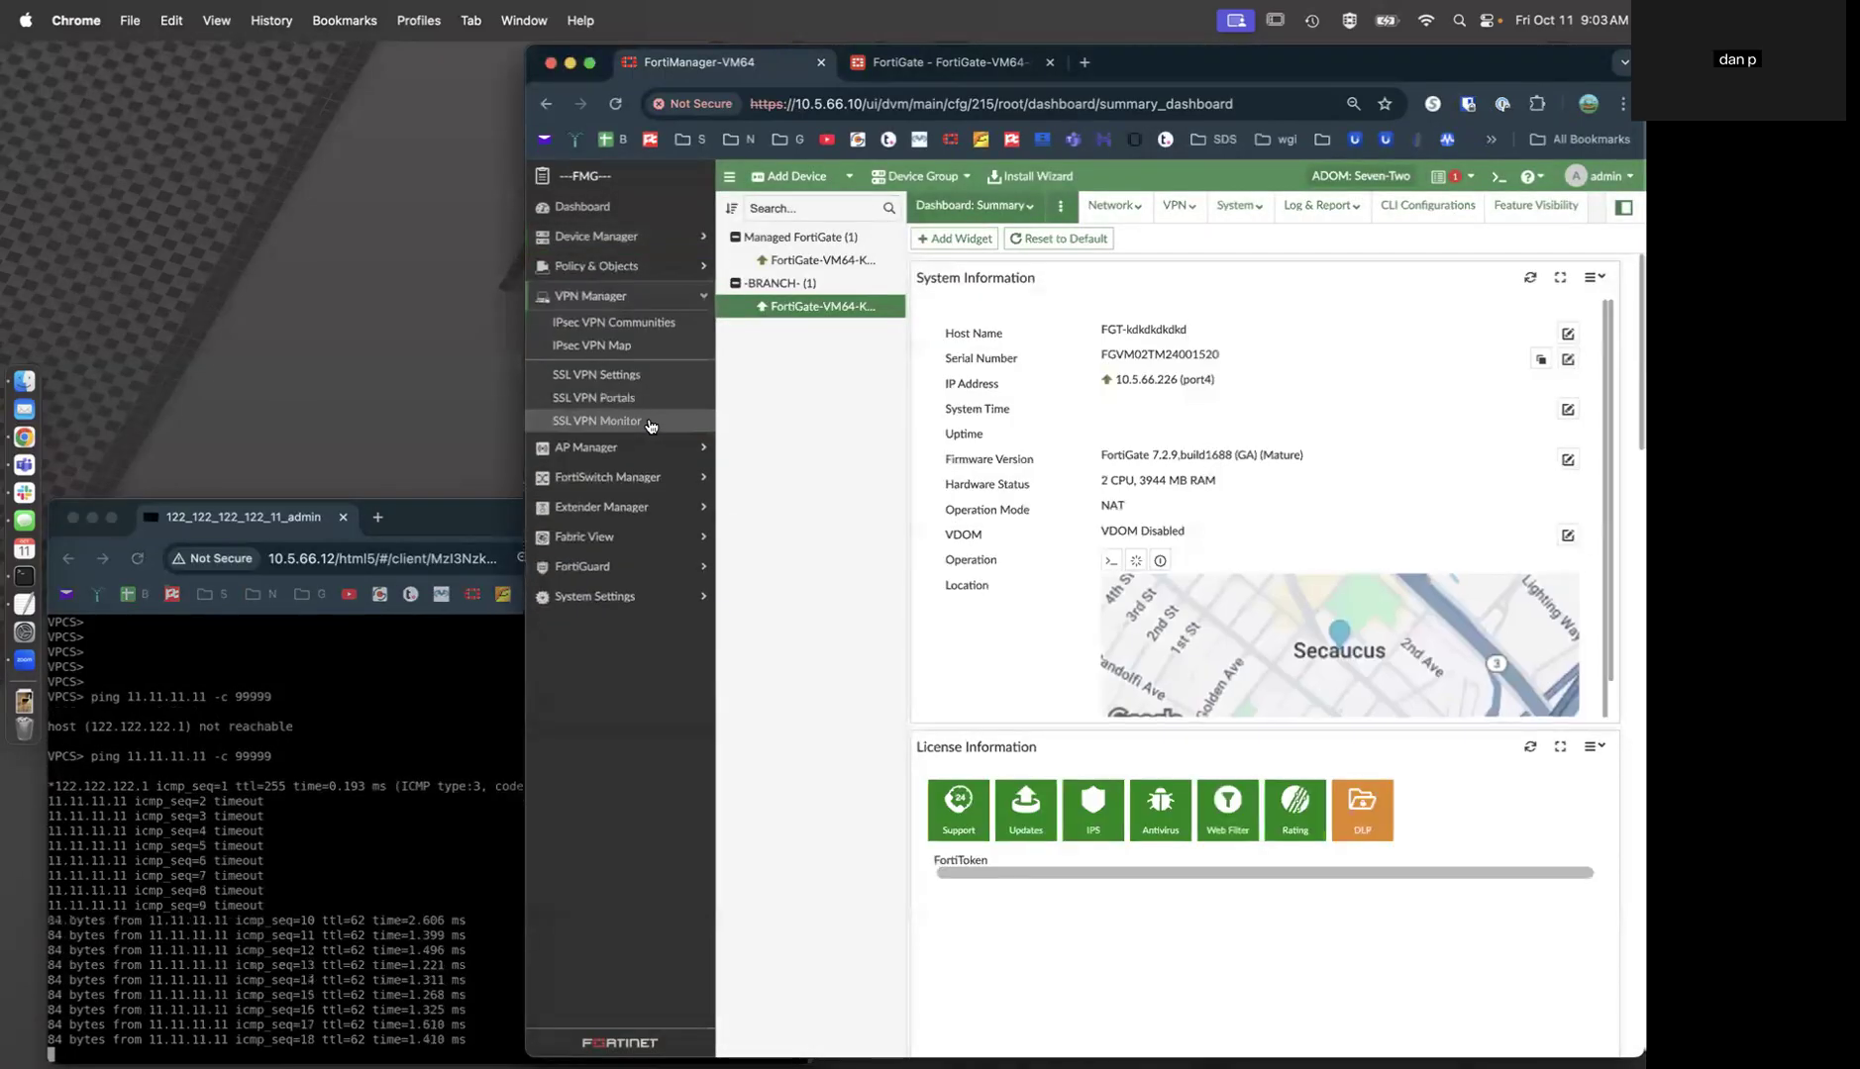
click(648, 352)
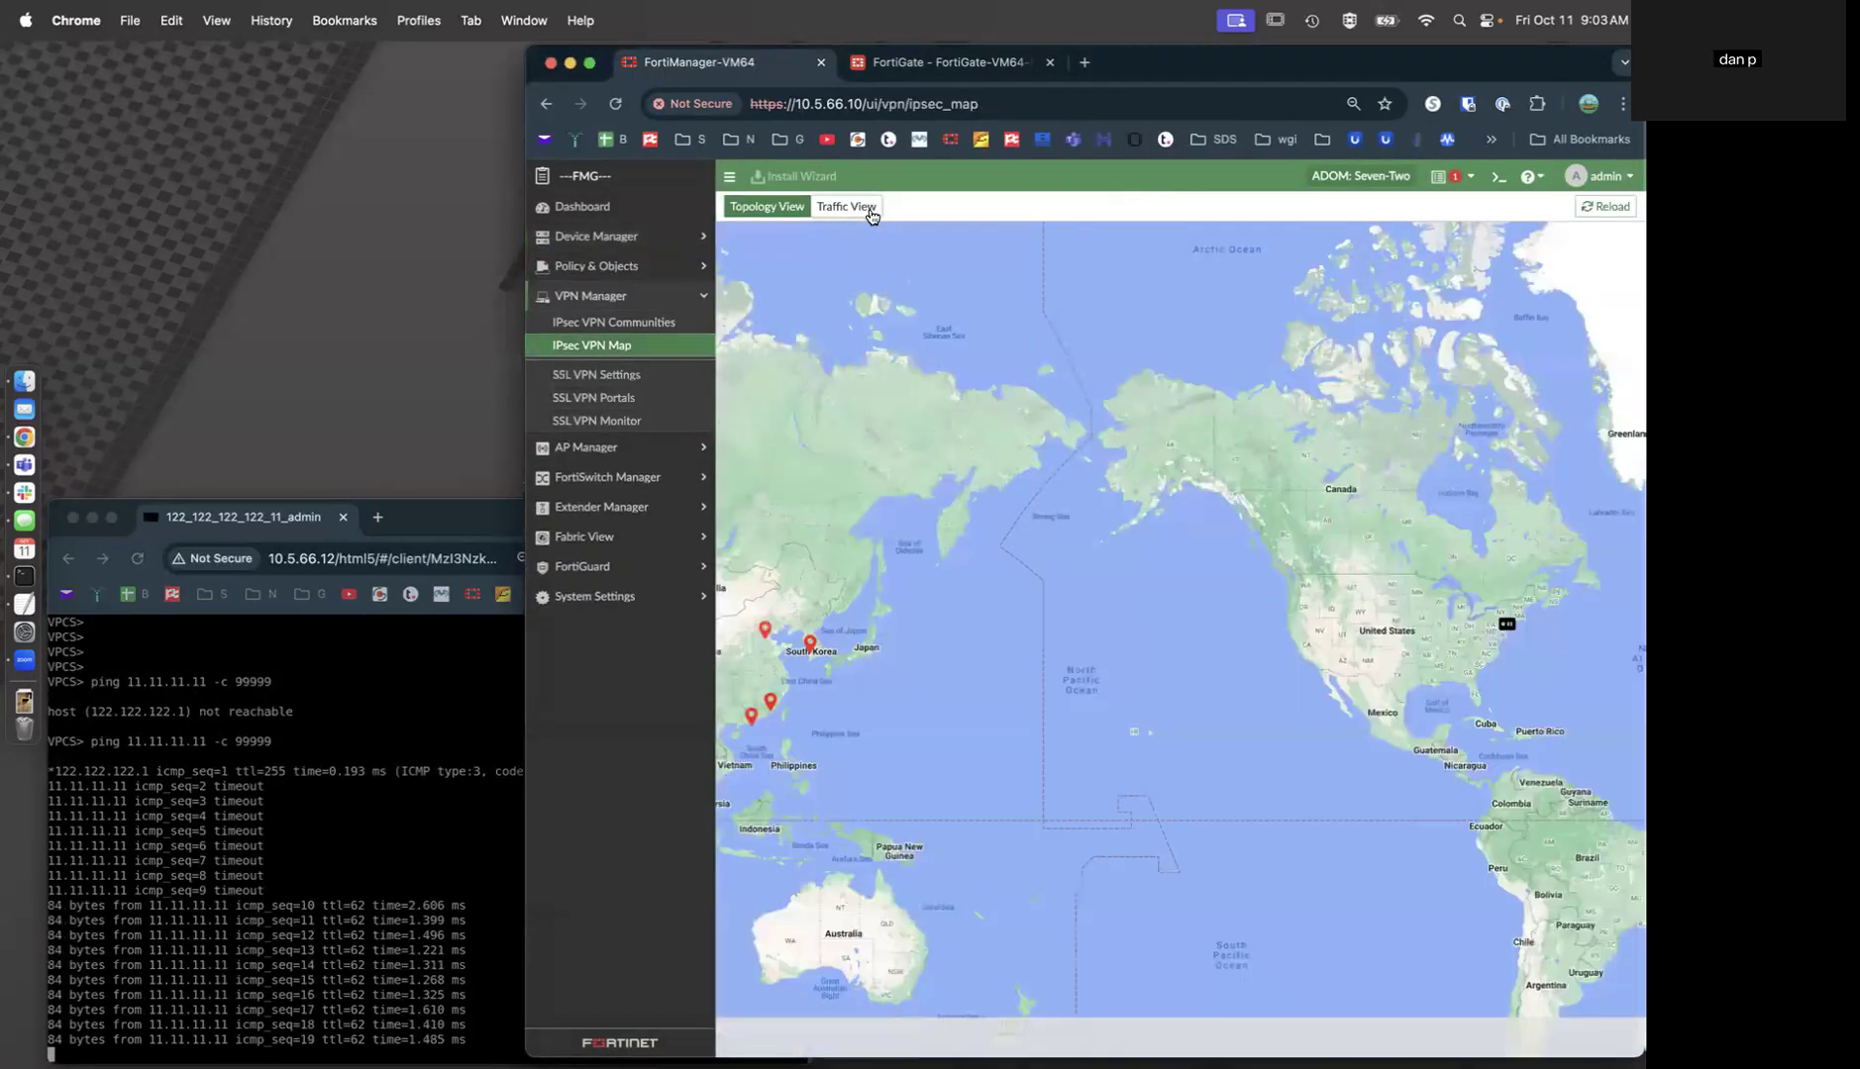
click(869, 214)
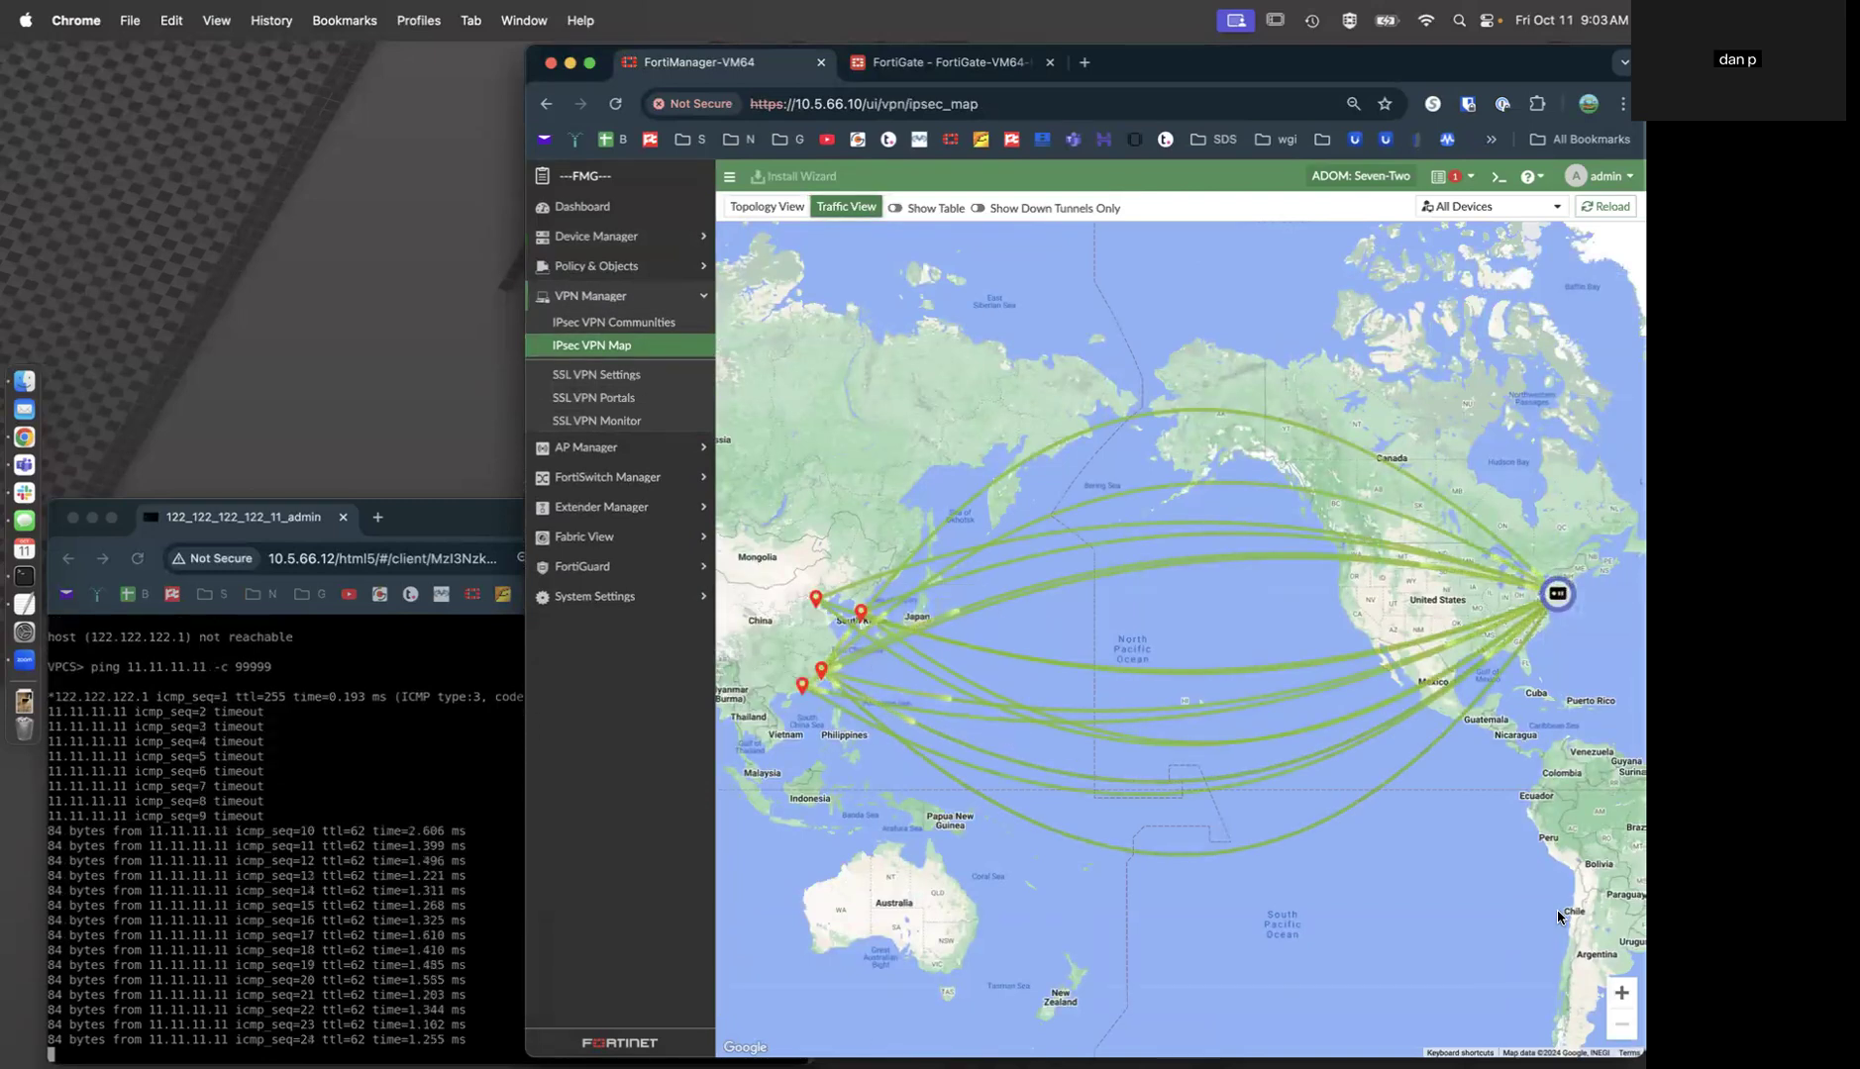
Back on the FortiGate, close the CLI Console and review the interface list.
mouse_move(1358, 608)
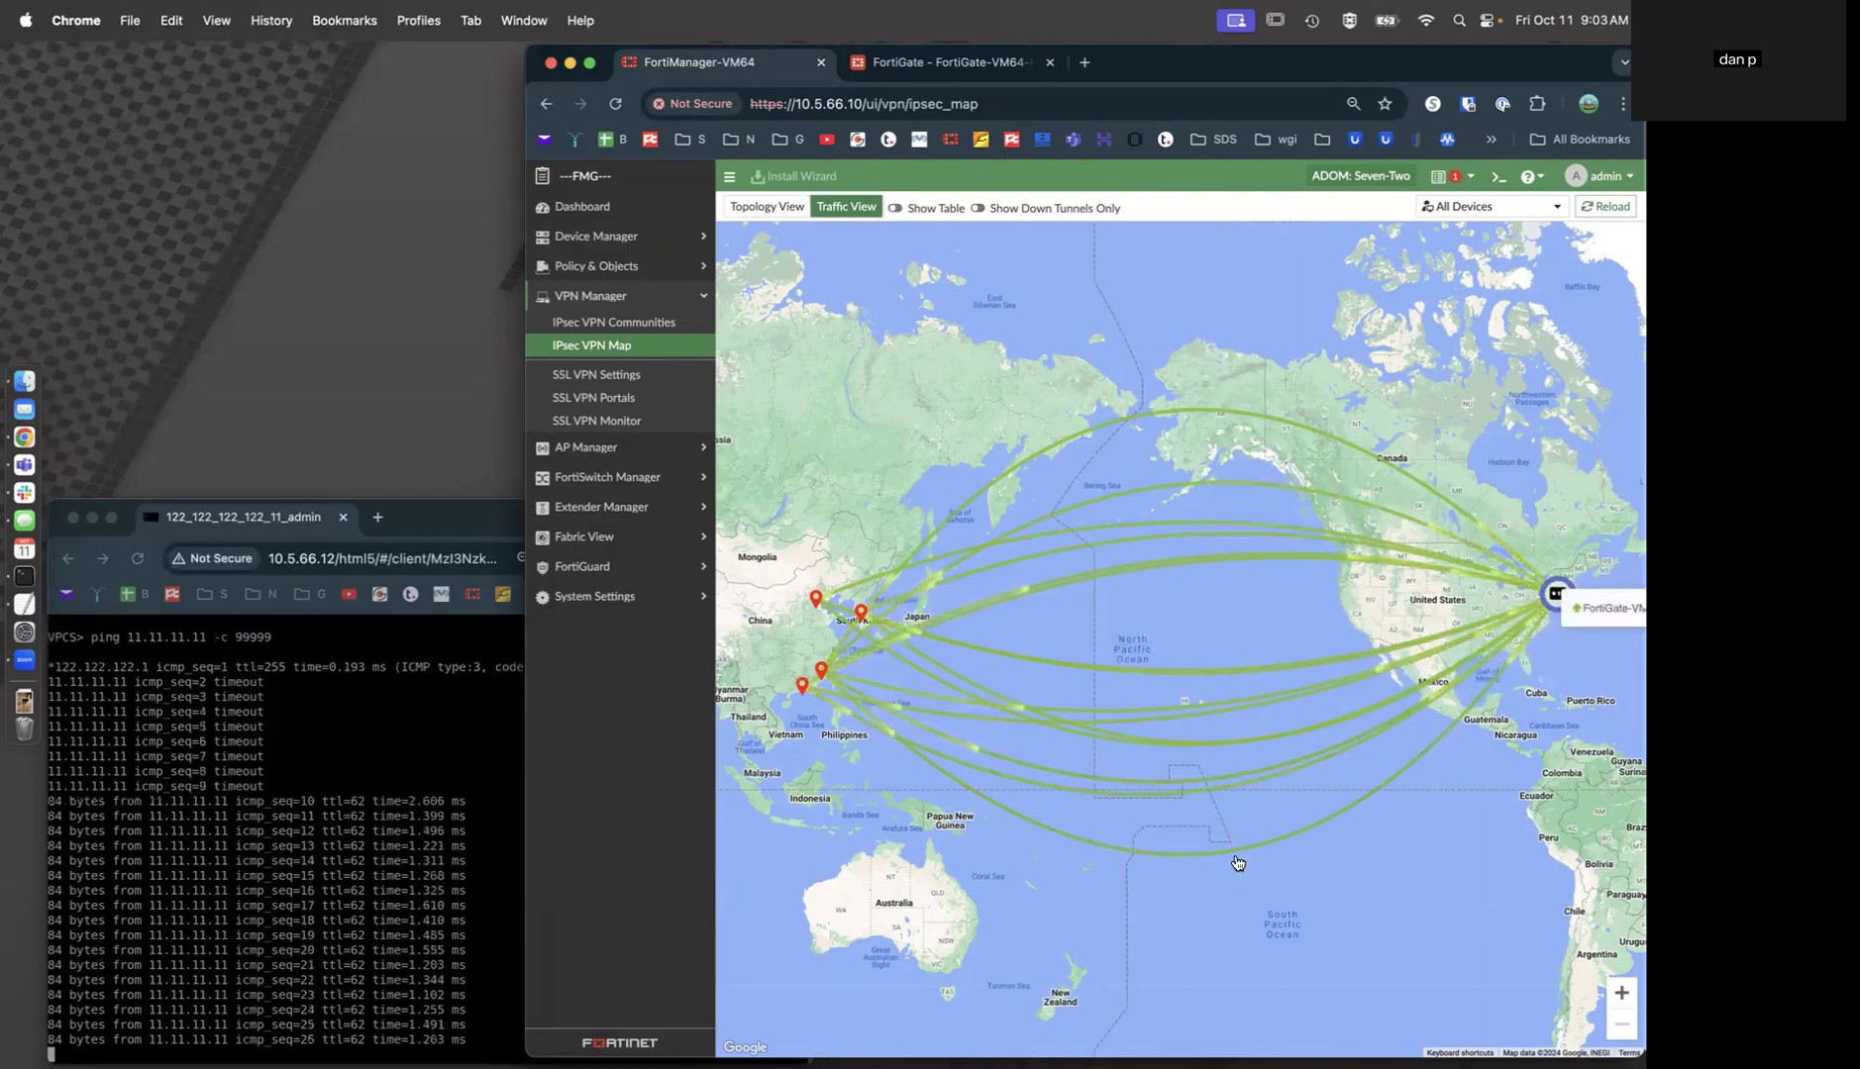
click(941, 61)
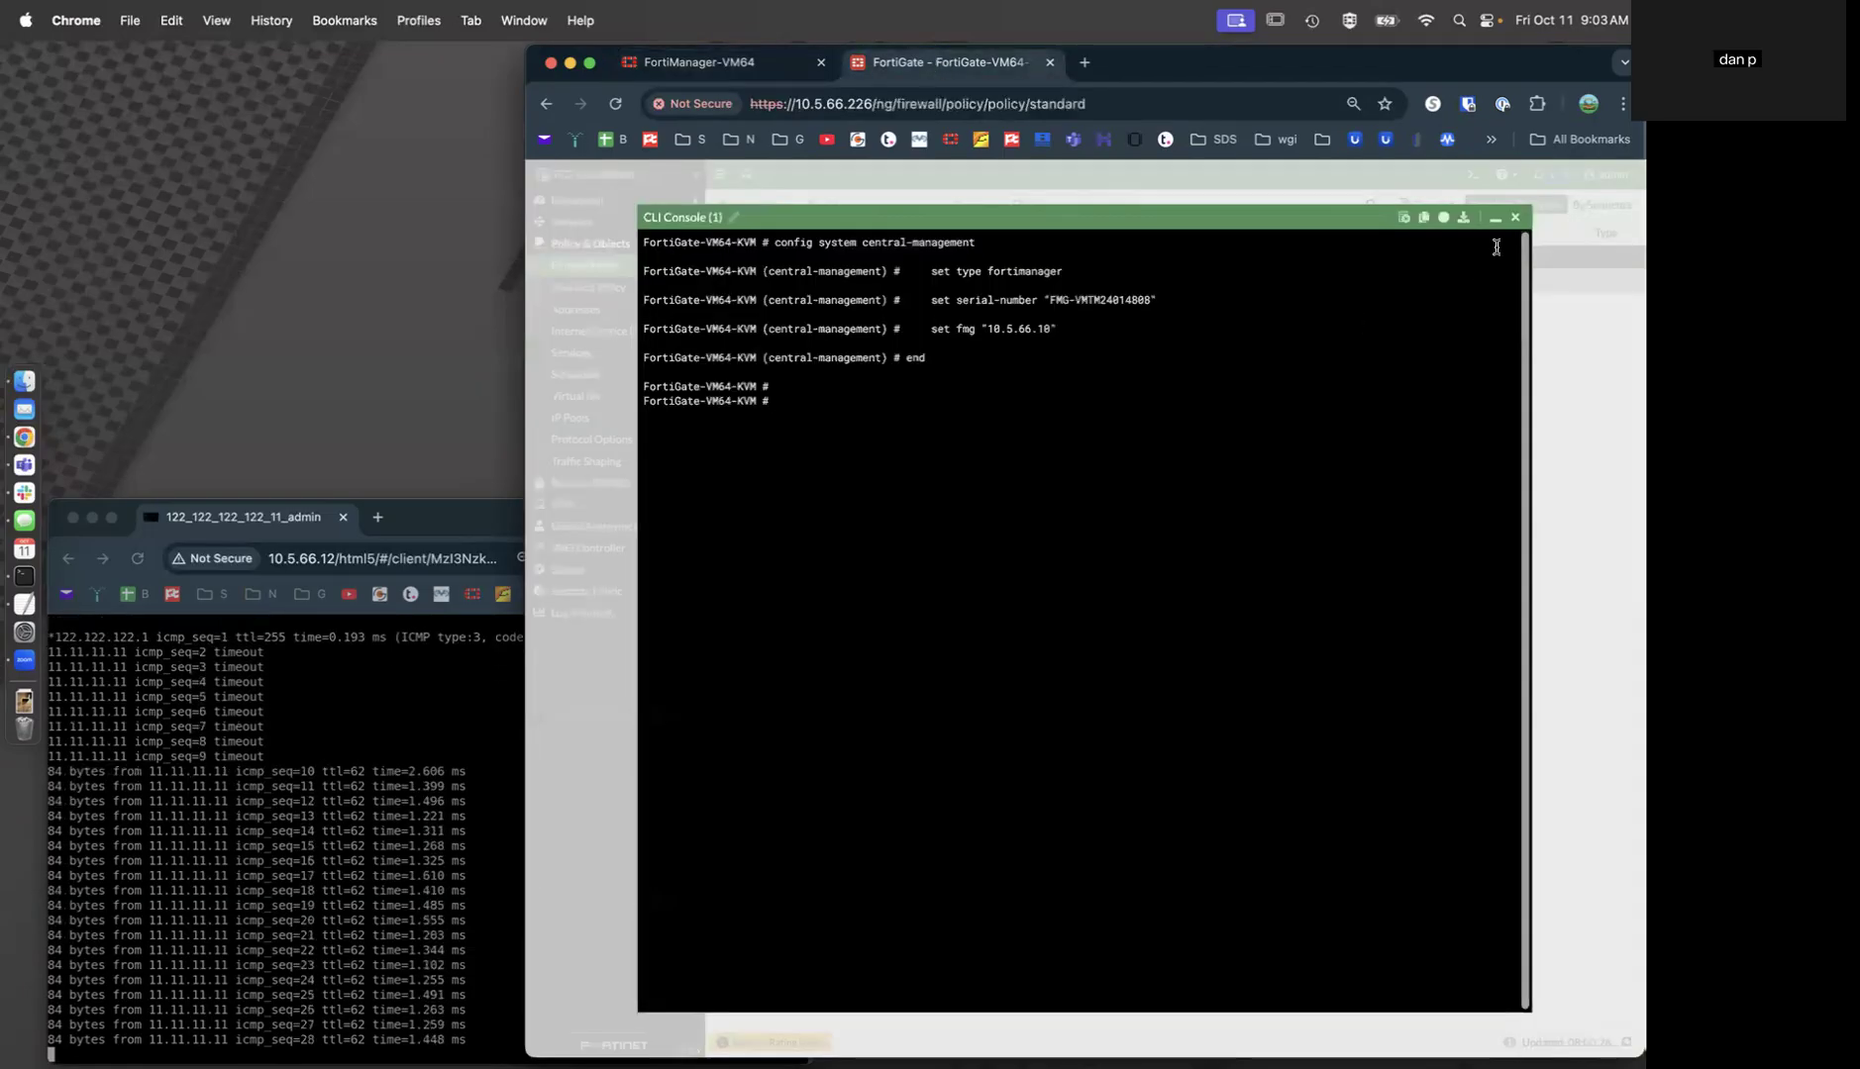
click(1515, 216)
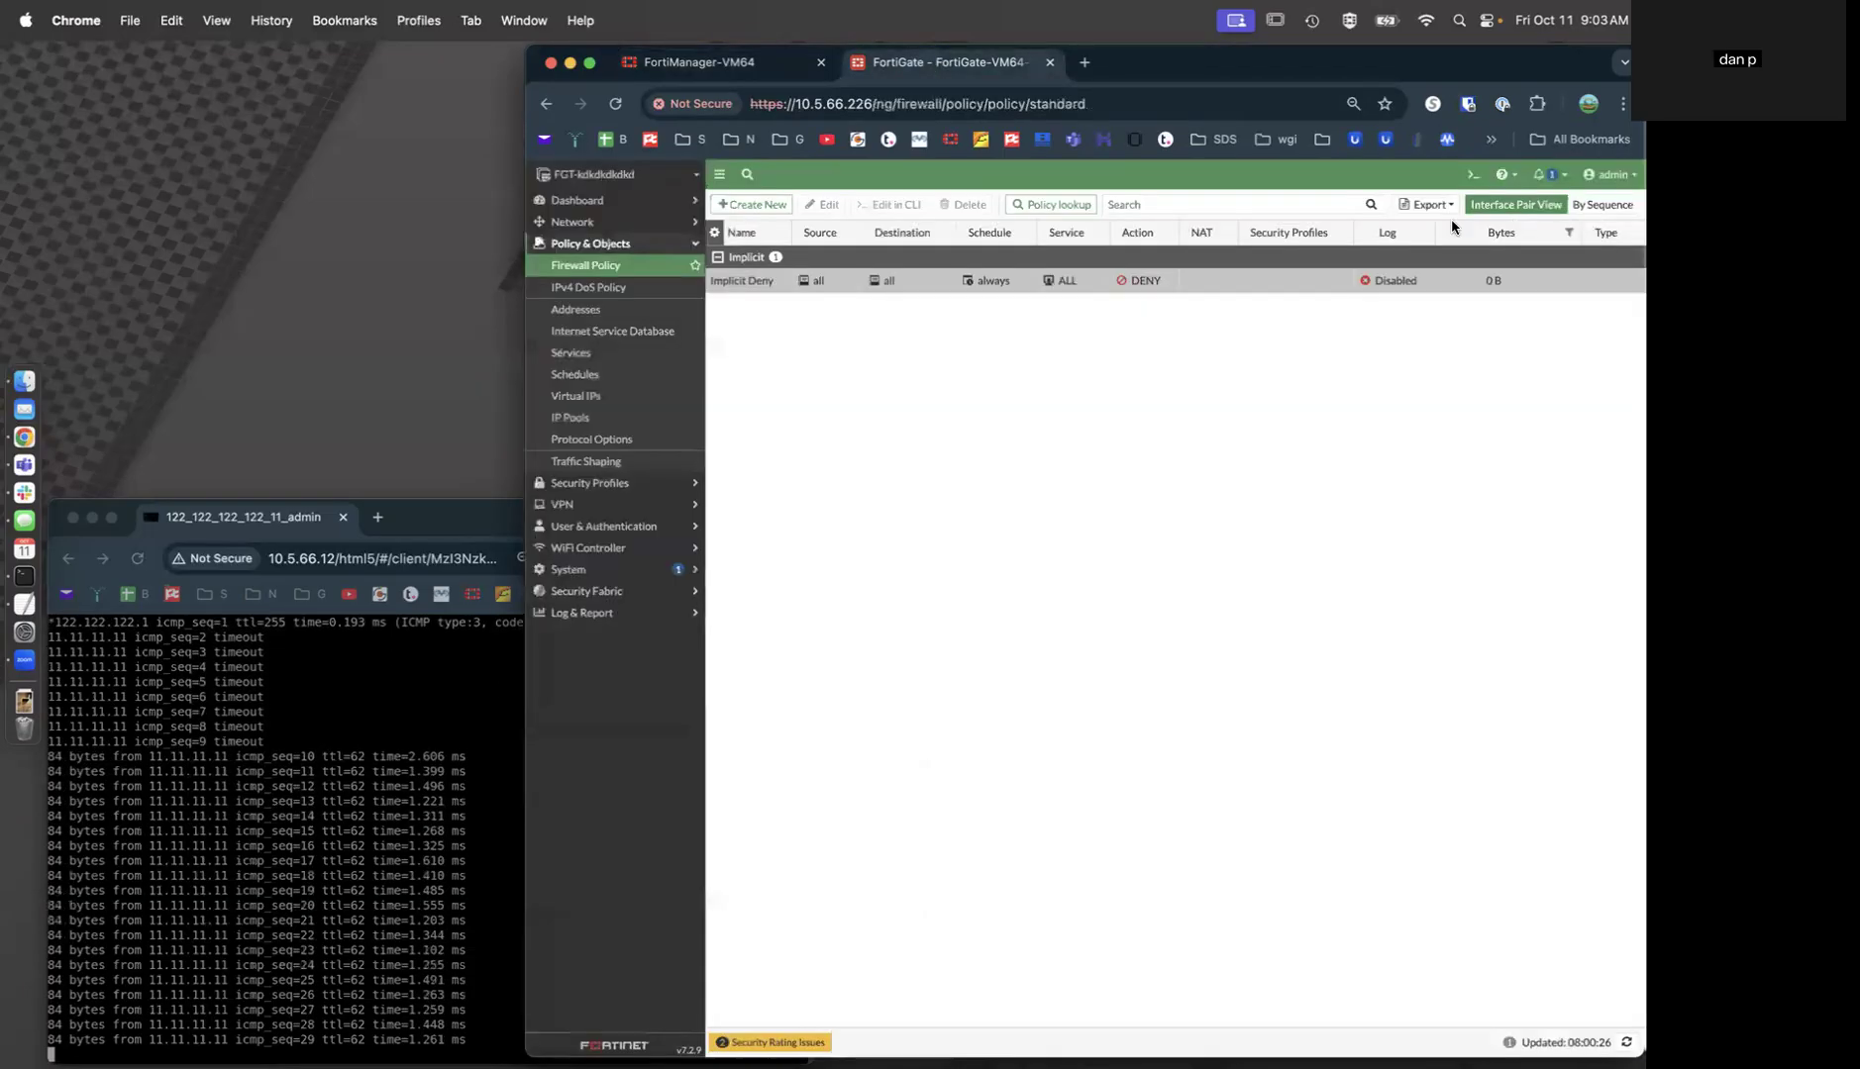
click(593, 223)
click(599, 244)
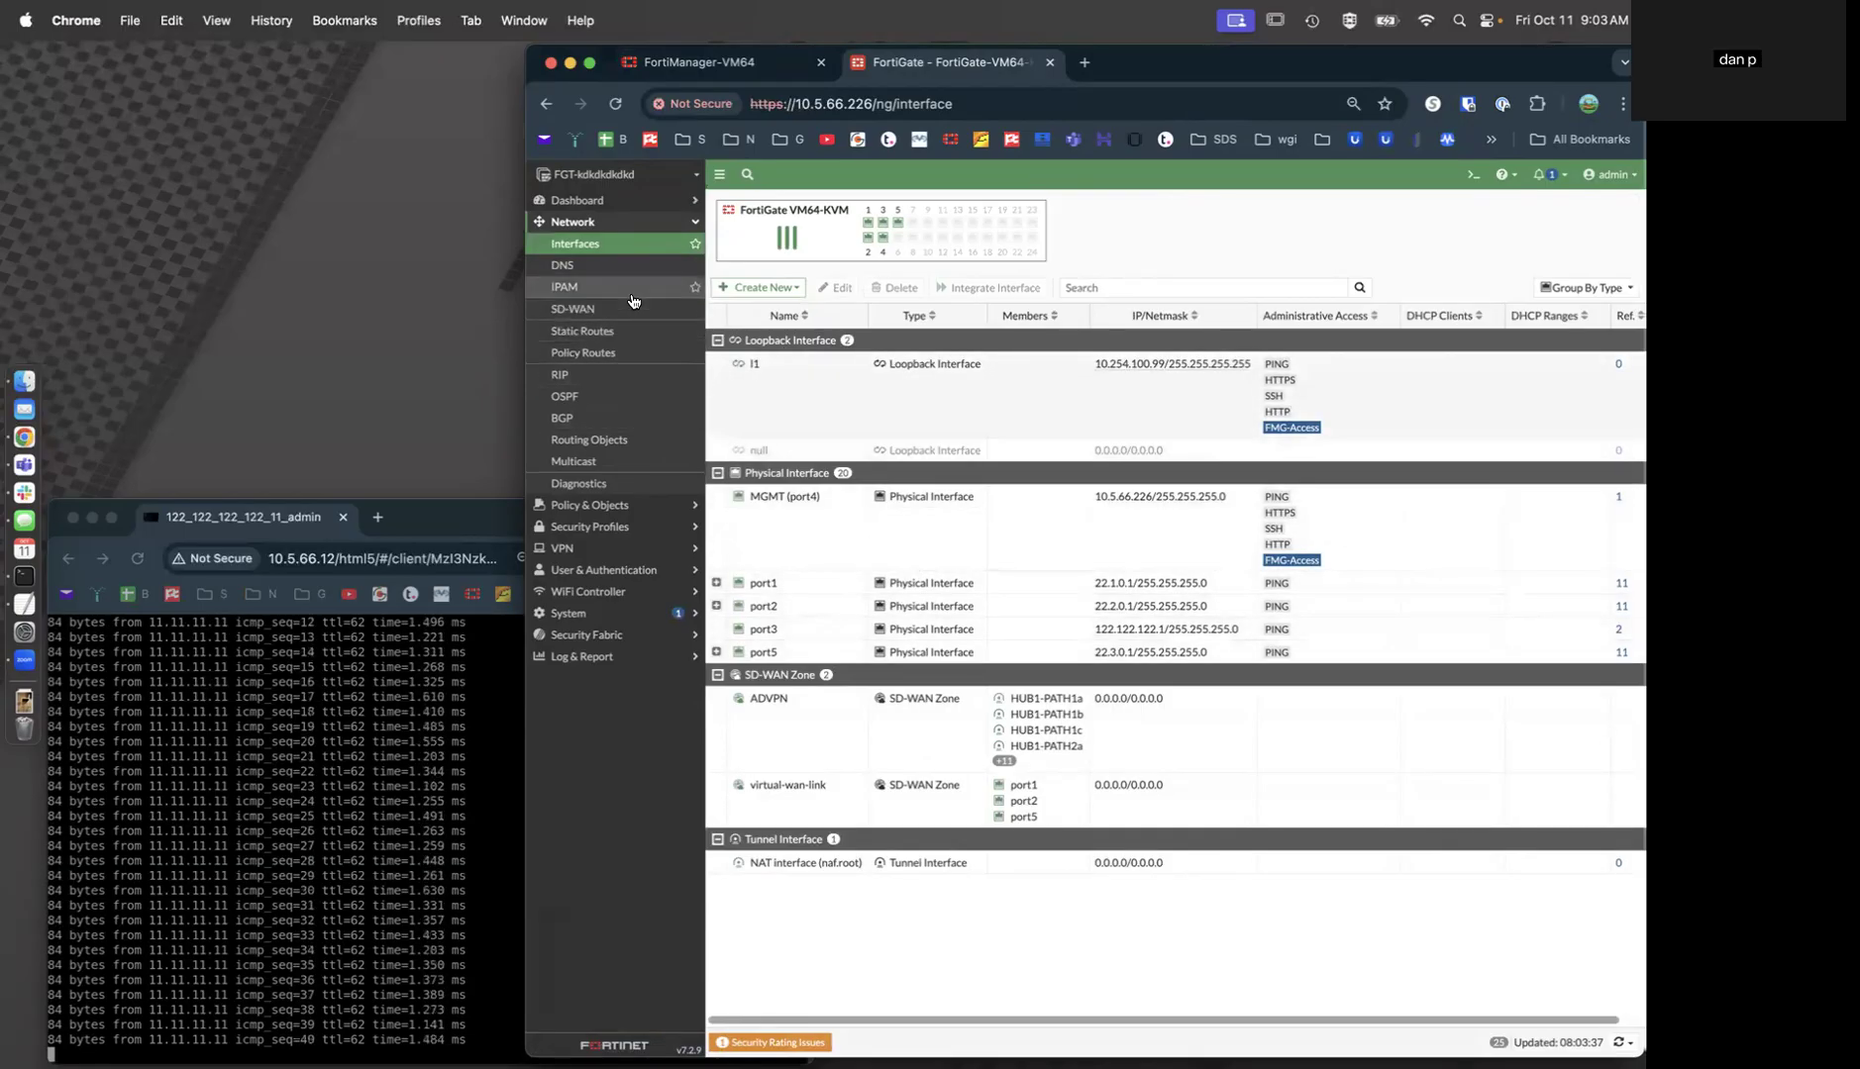
Inspect the virtual-wan-link and ADVPN SD-WAN members, the rules, and the HUB1 performance SLA.
click(584, 308)
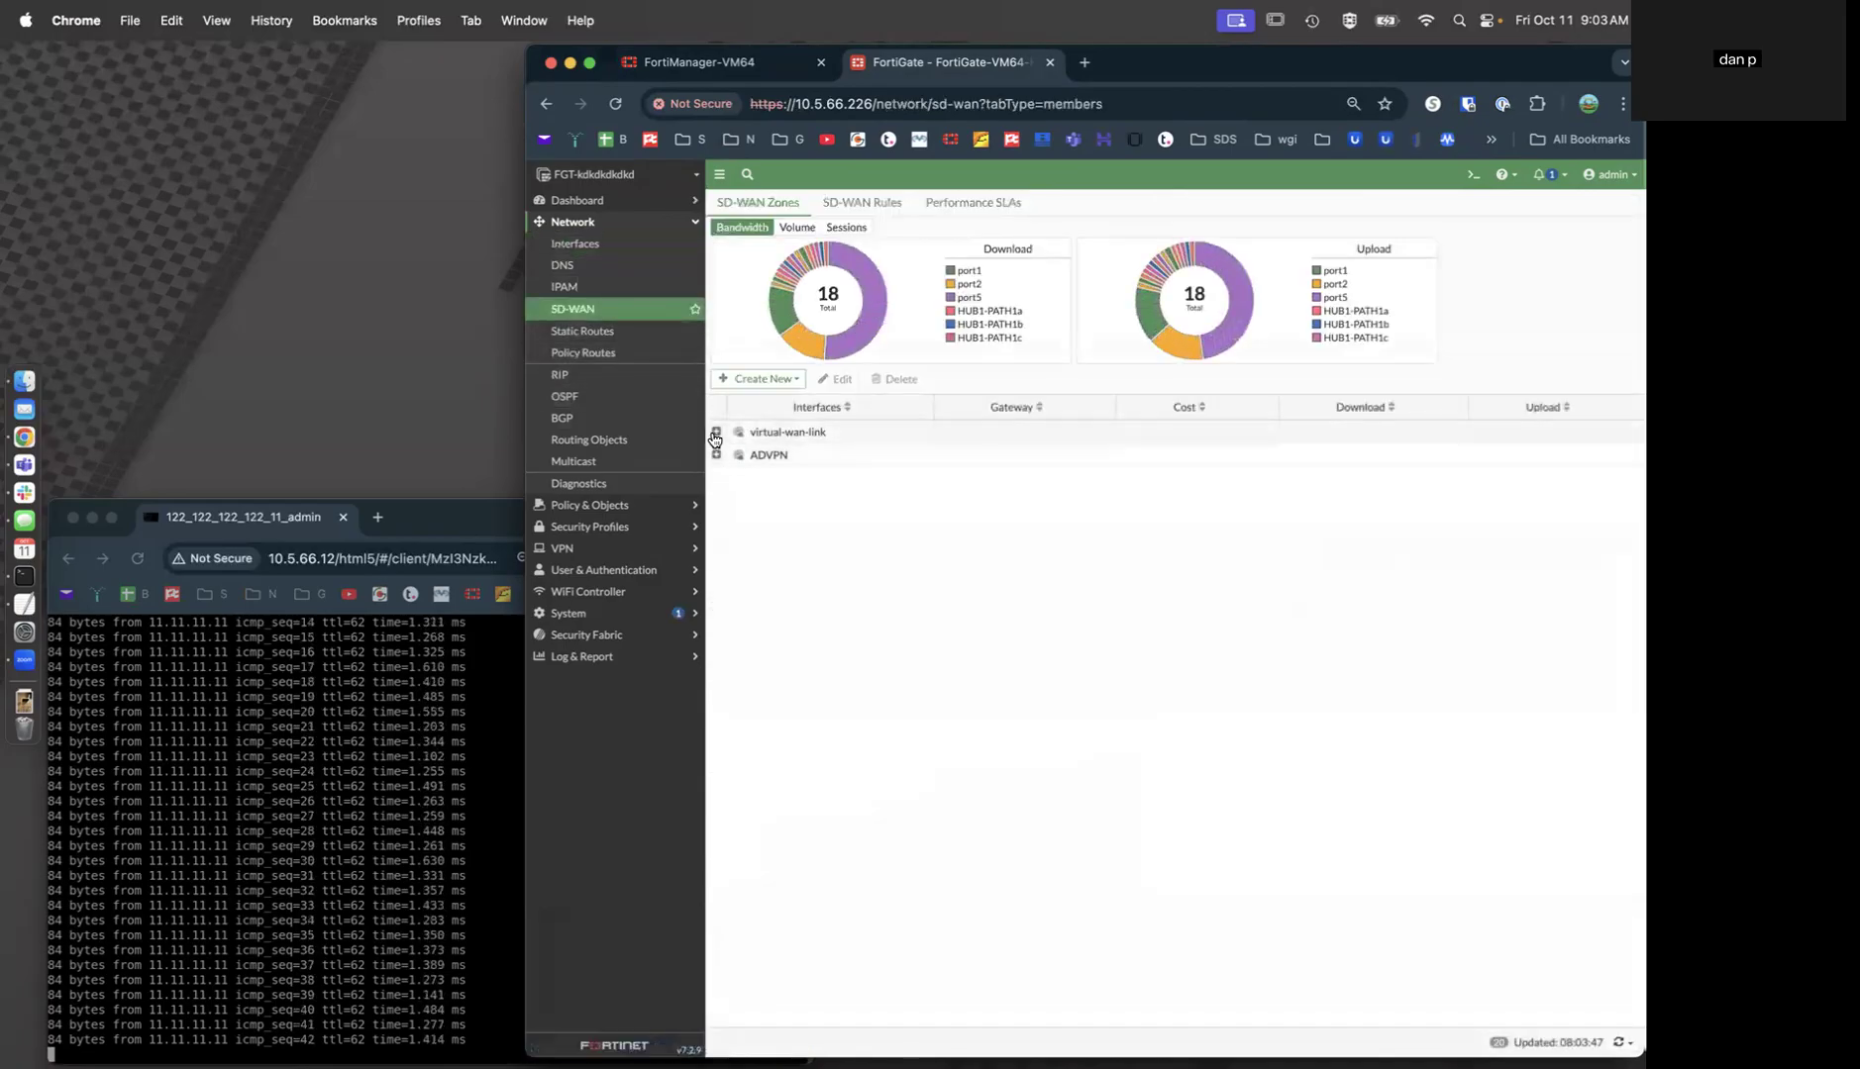
click(716, 432)
click(716, 524)
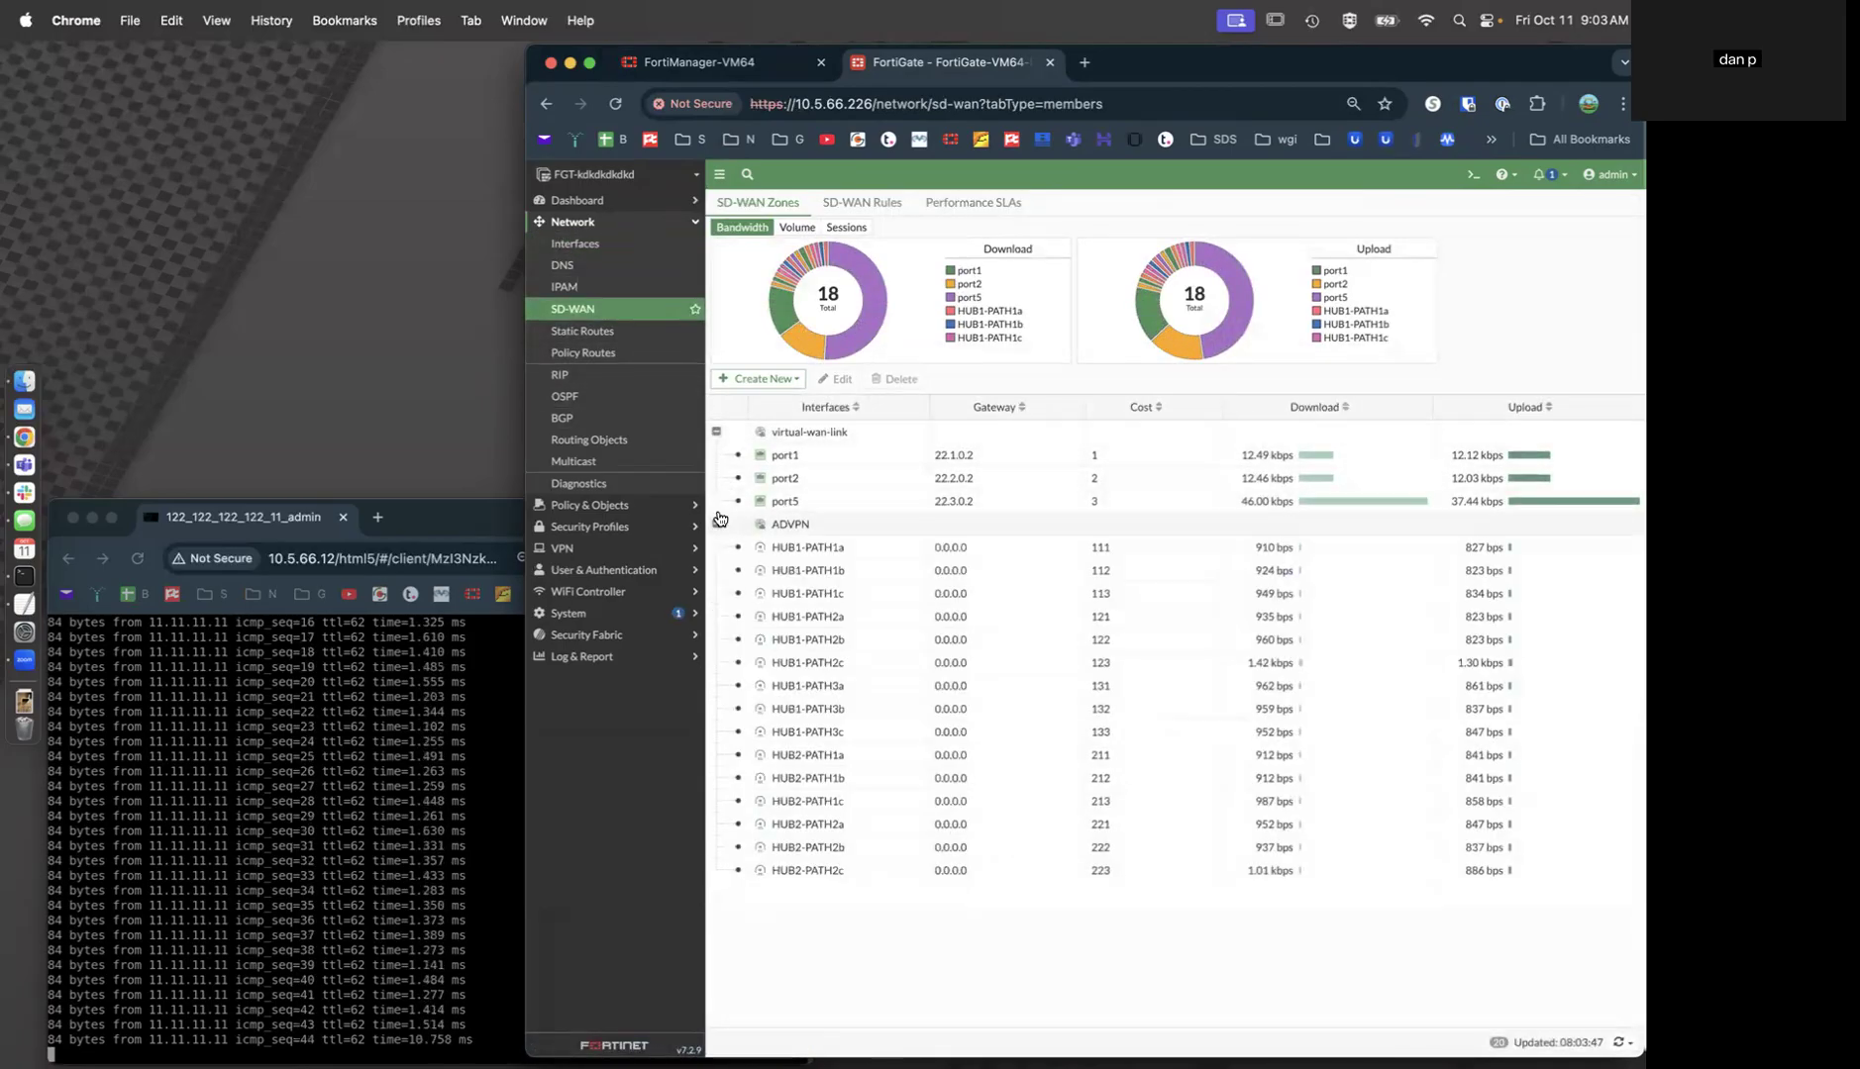
click(874, 206)
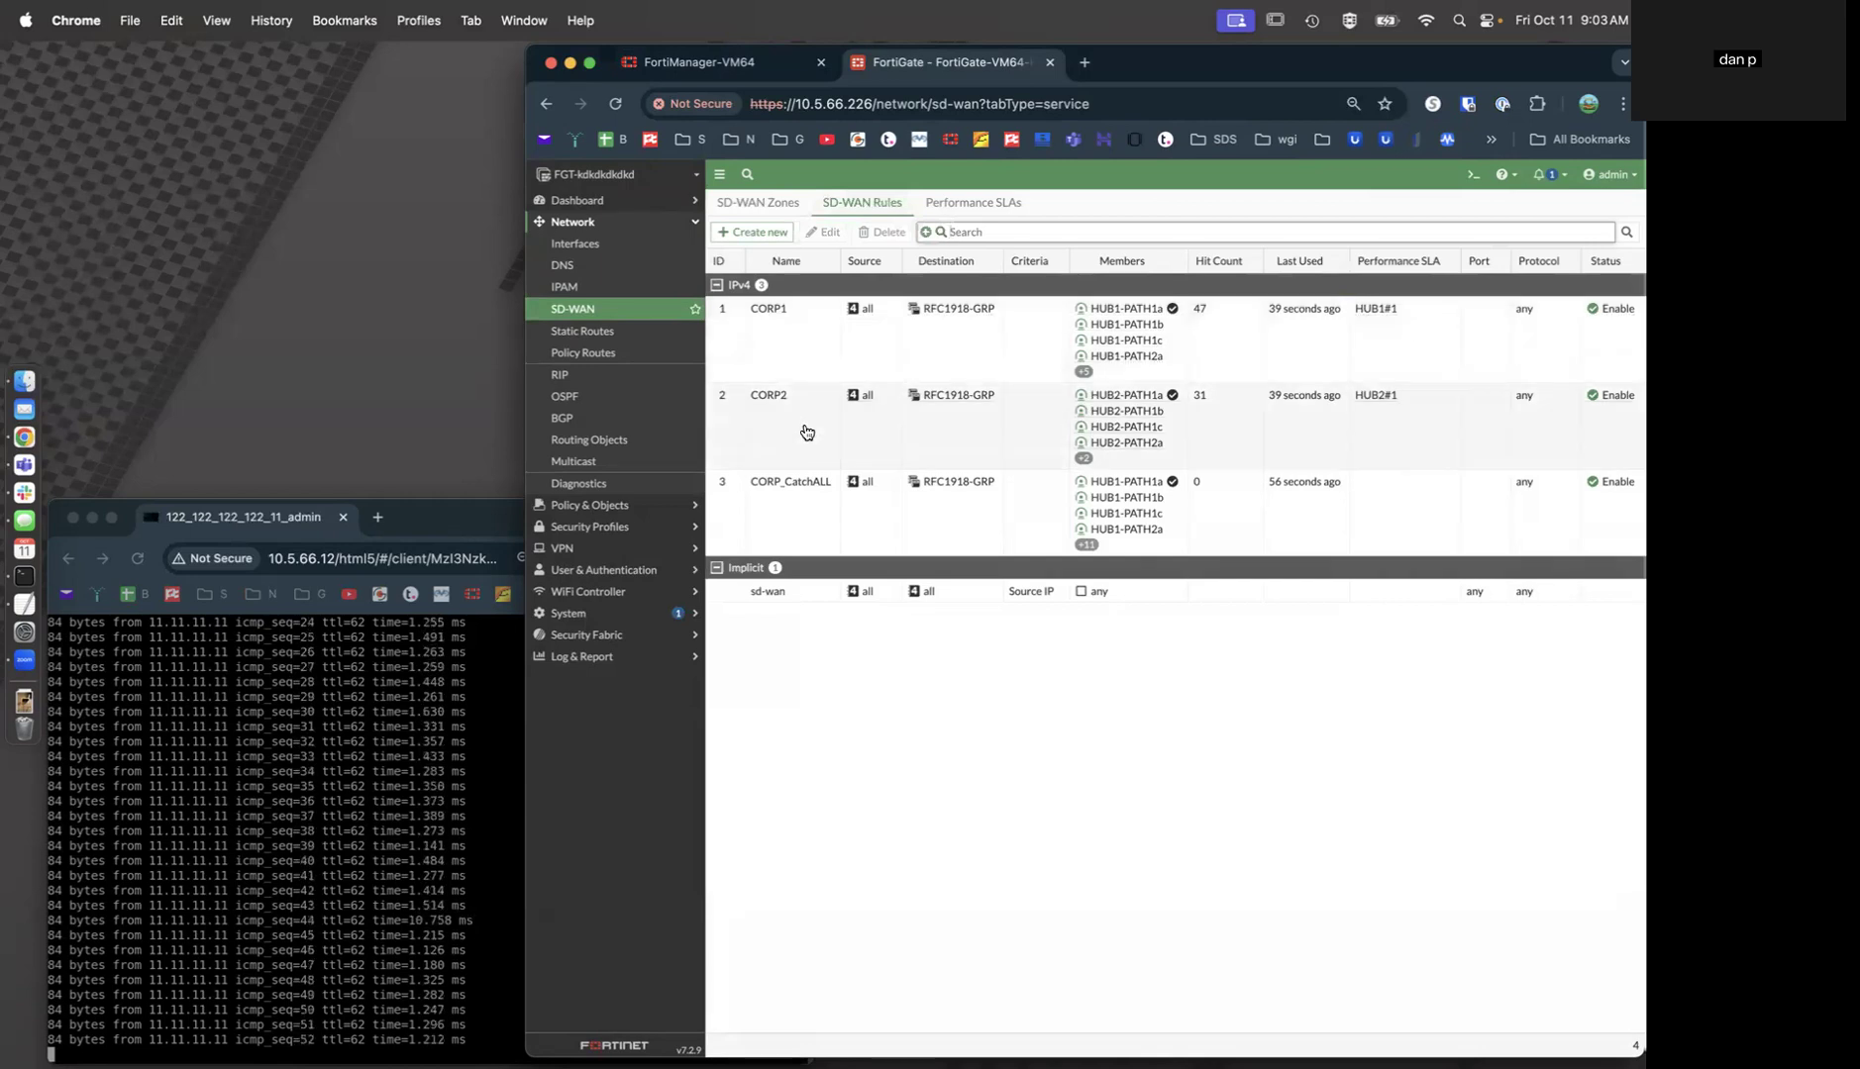
click(969, 208)
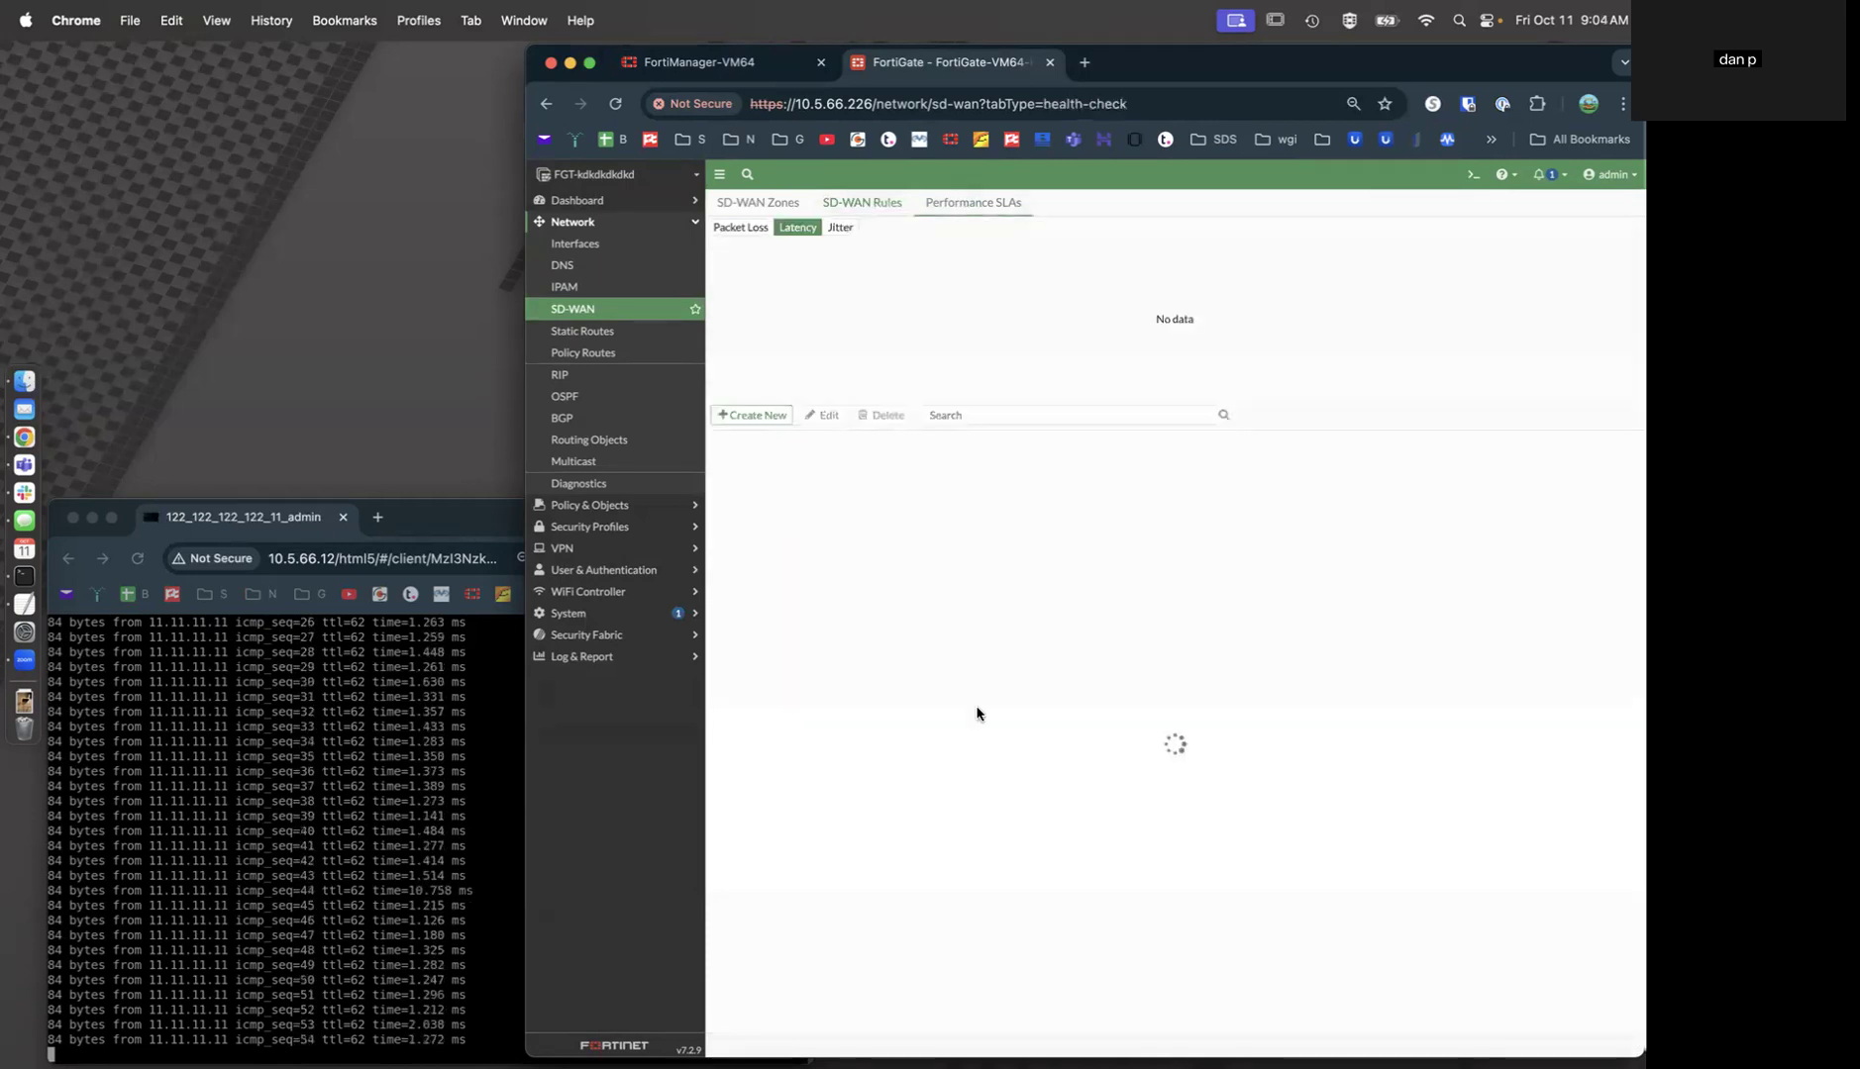
click(867, 505)
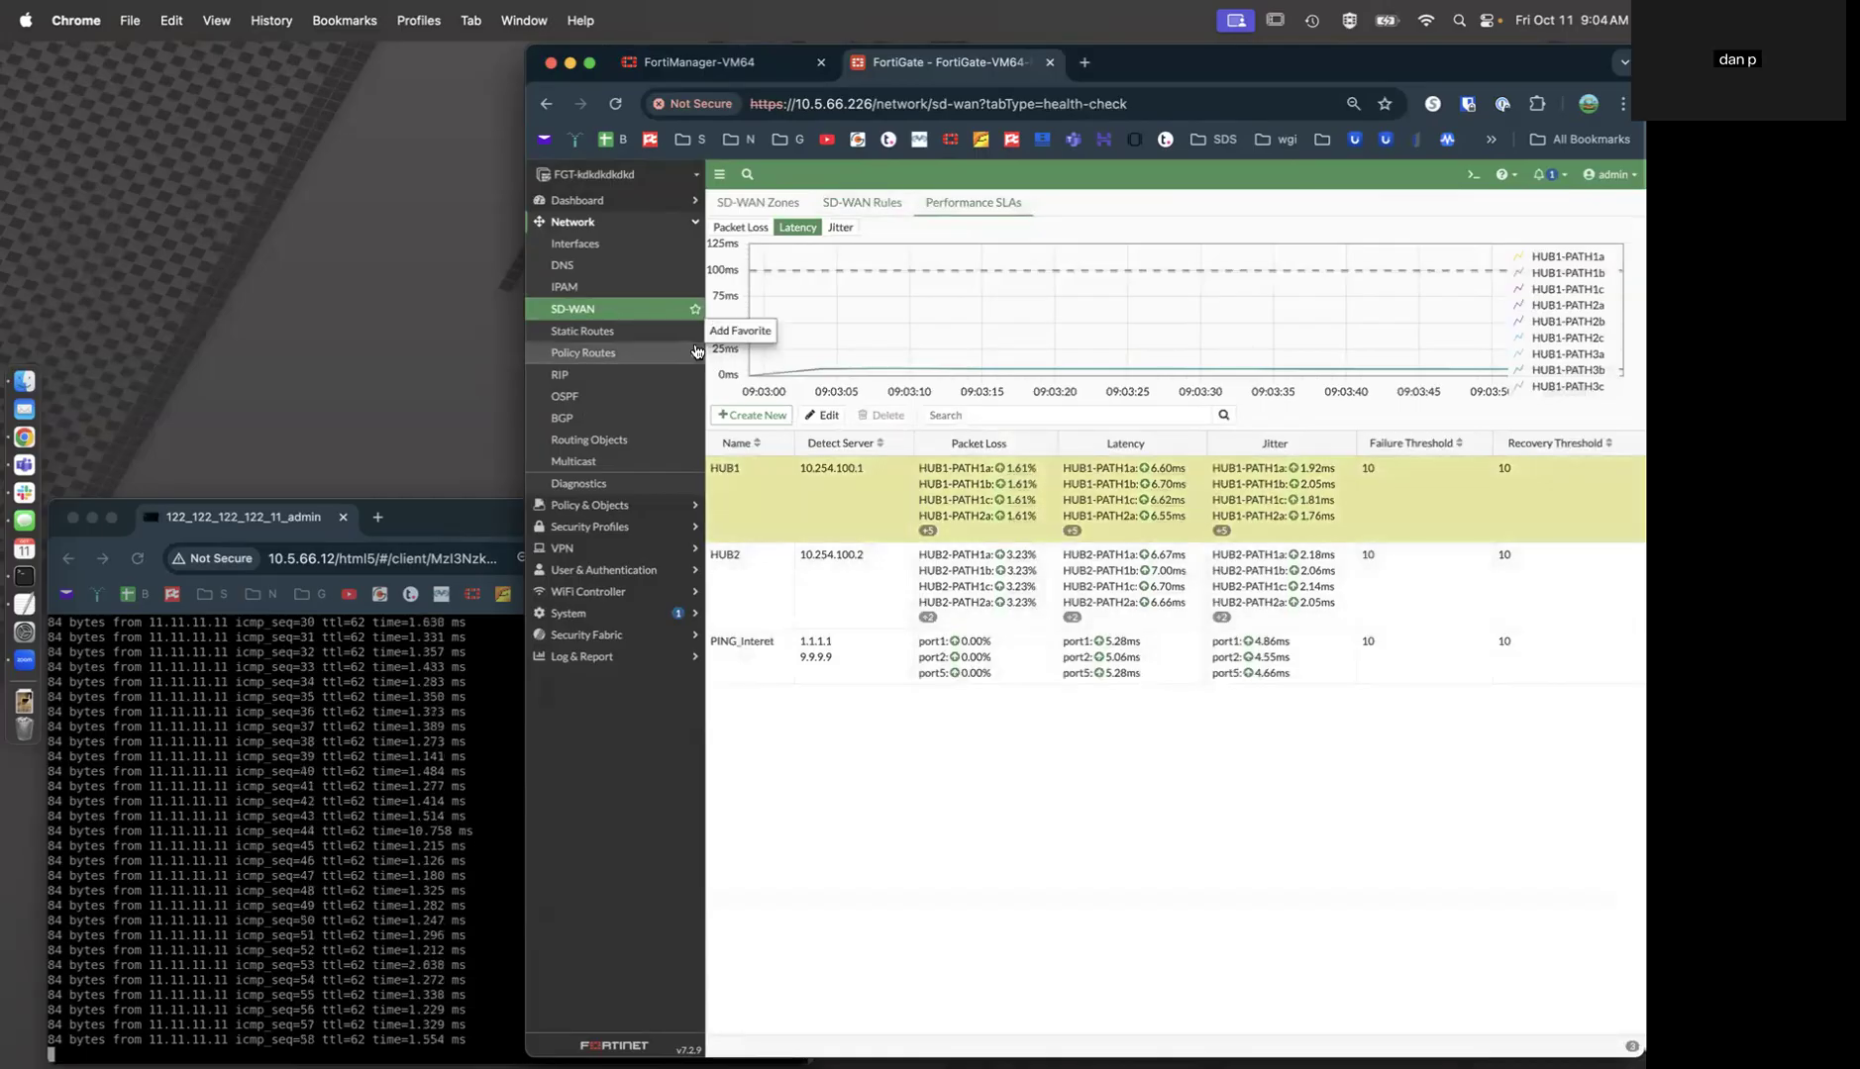
Check the virtual-wan-link default route and ADVPN↔port3 policies, then list the 15 HUB1/HUB2 IPsec tunnels.
click(655, 336)
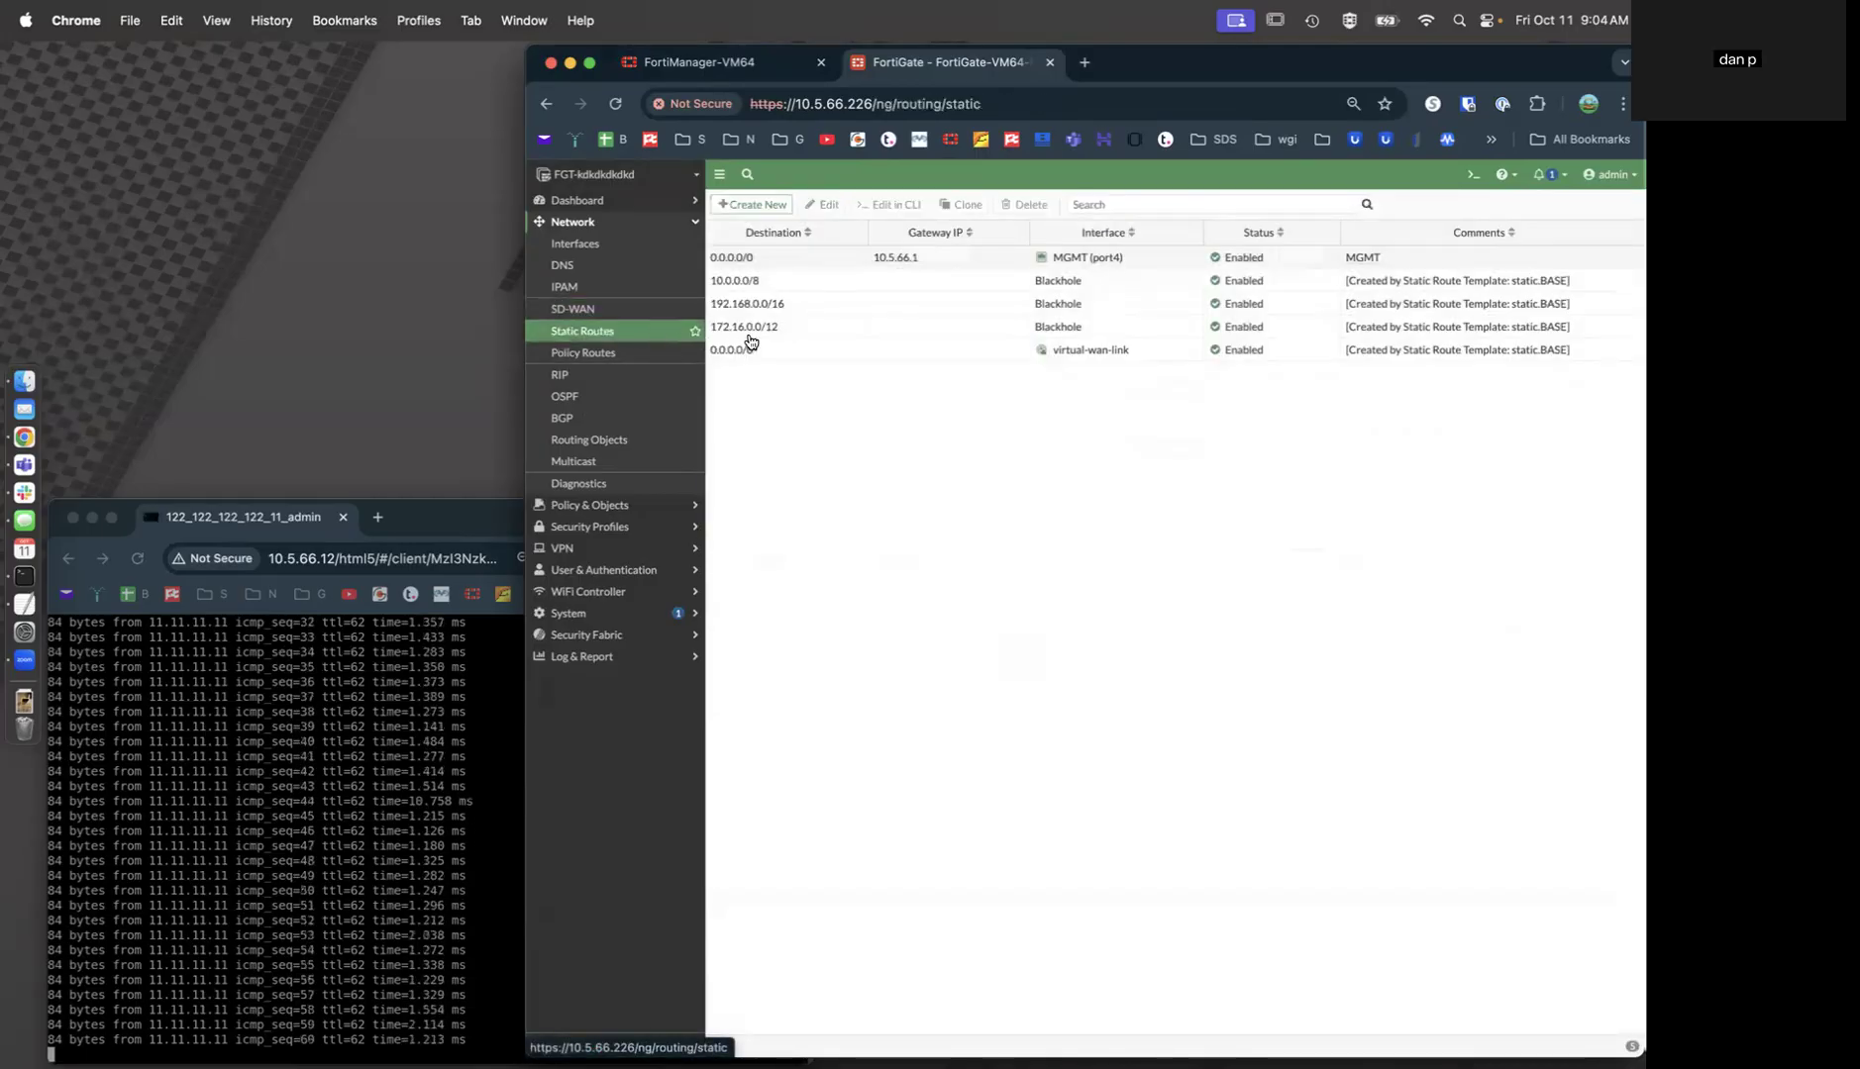
click(782, 352)
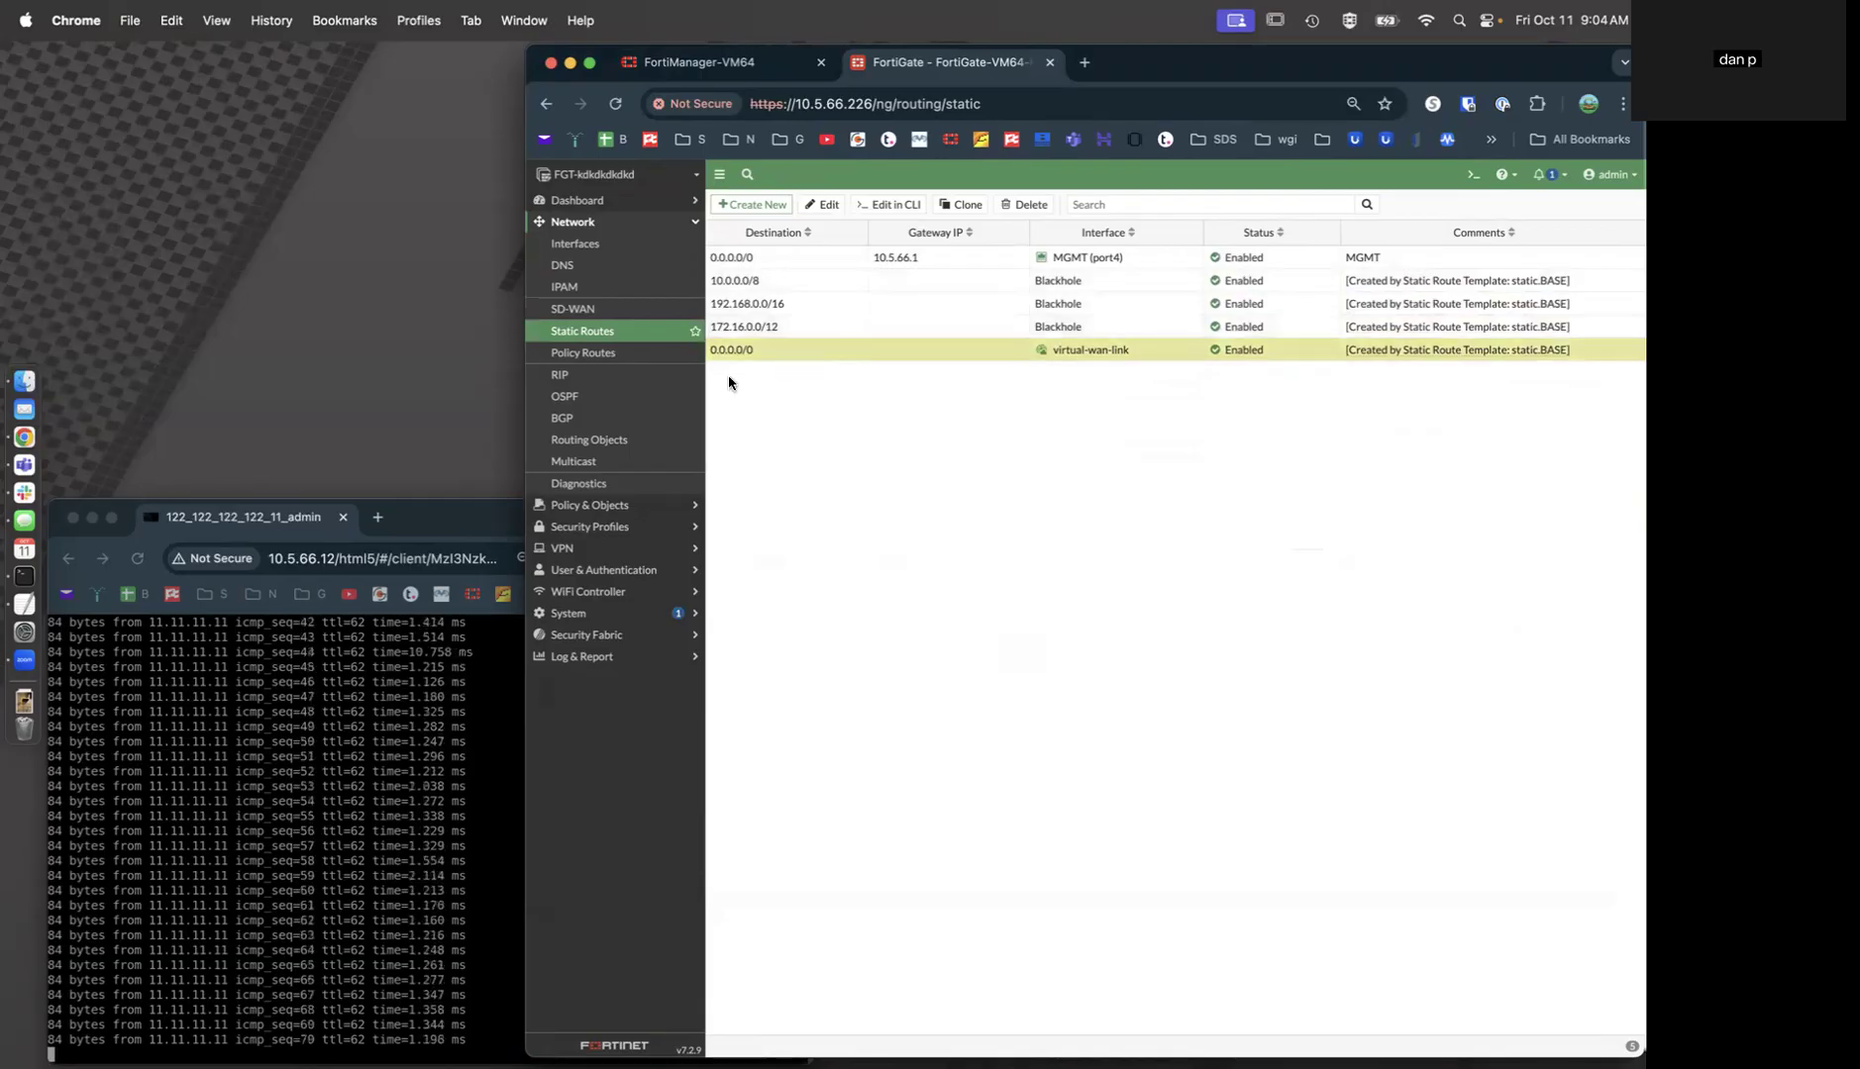
click(674, 506)
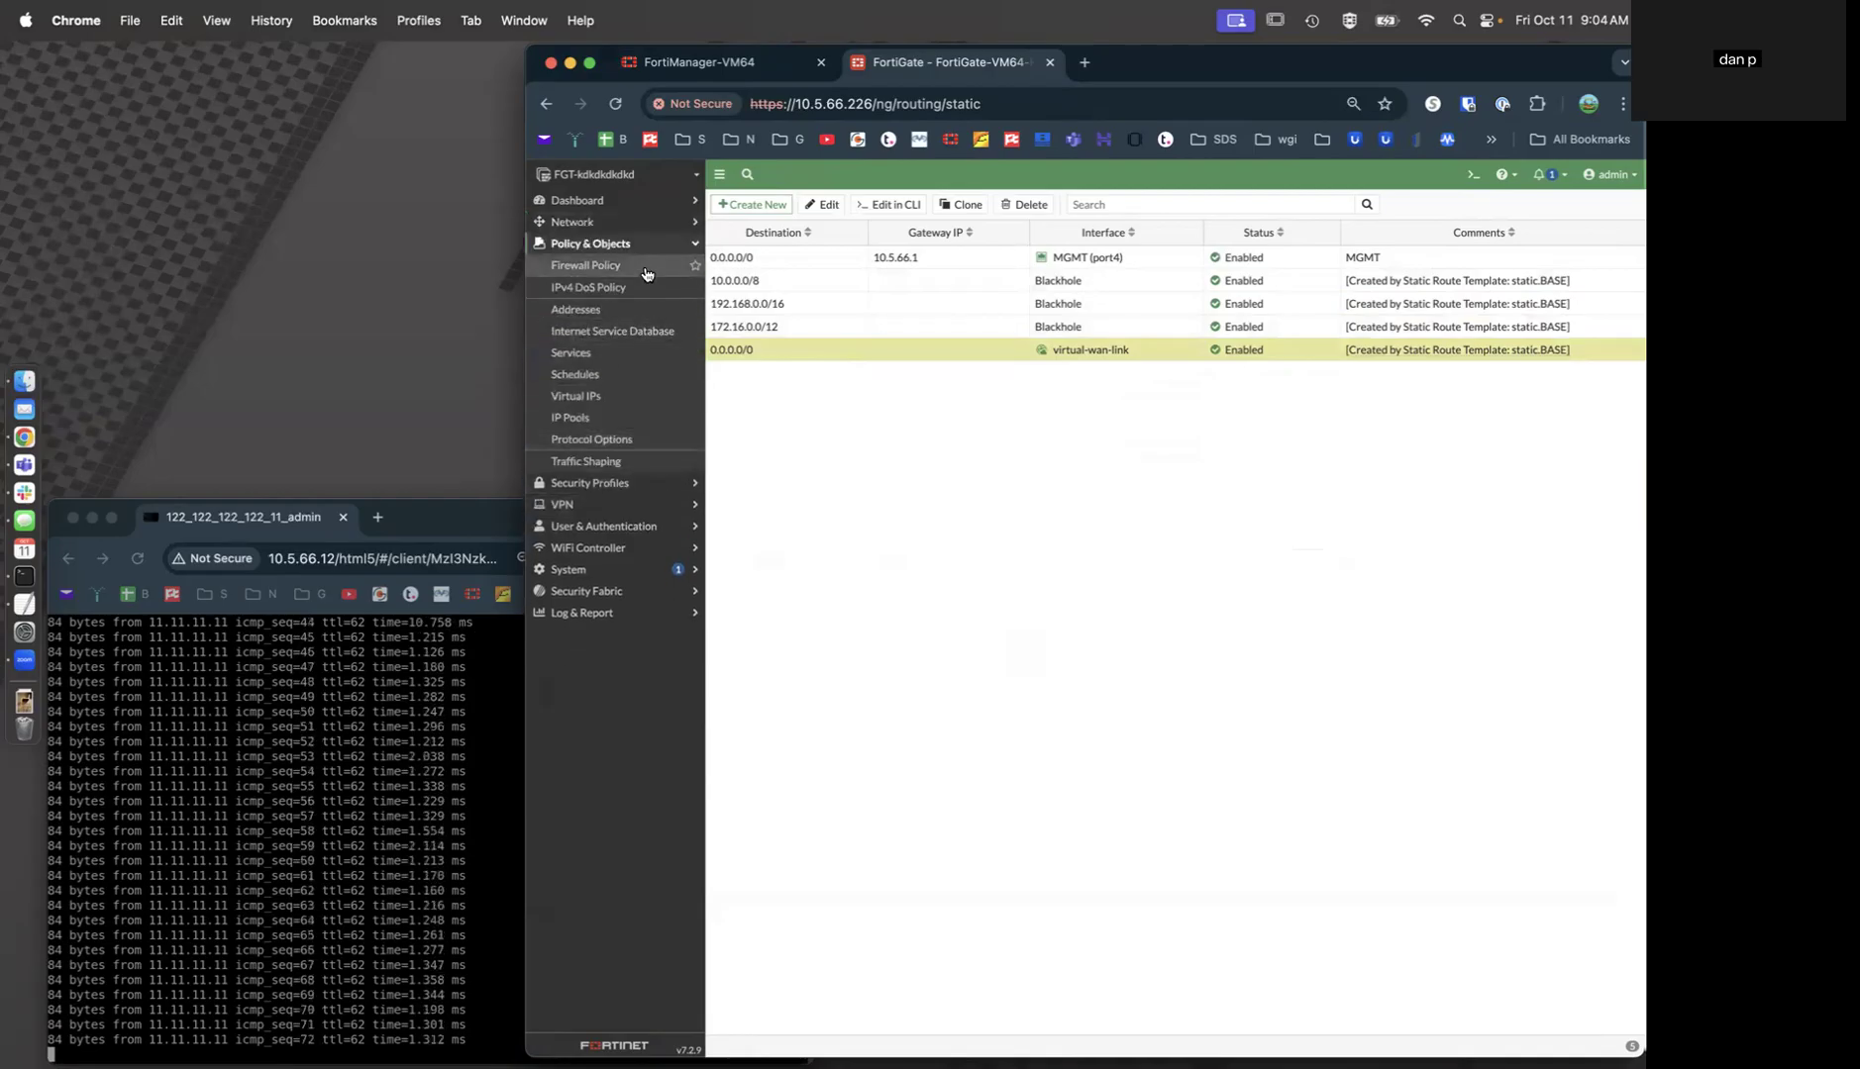
click(585, 265)
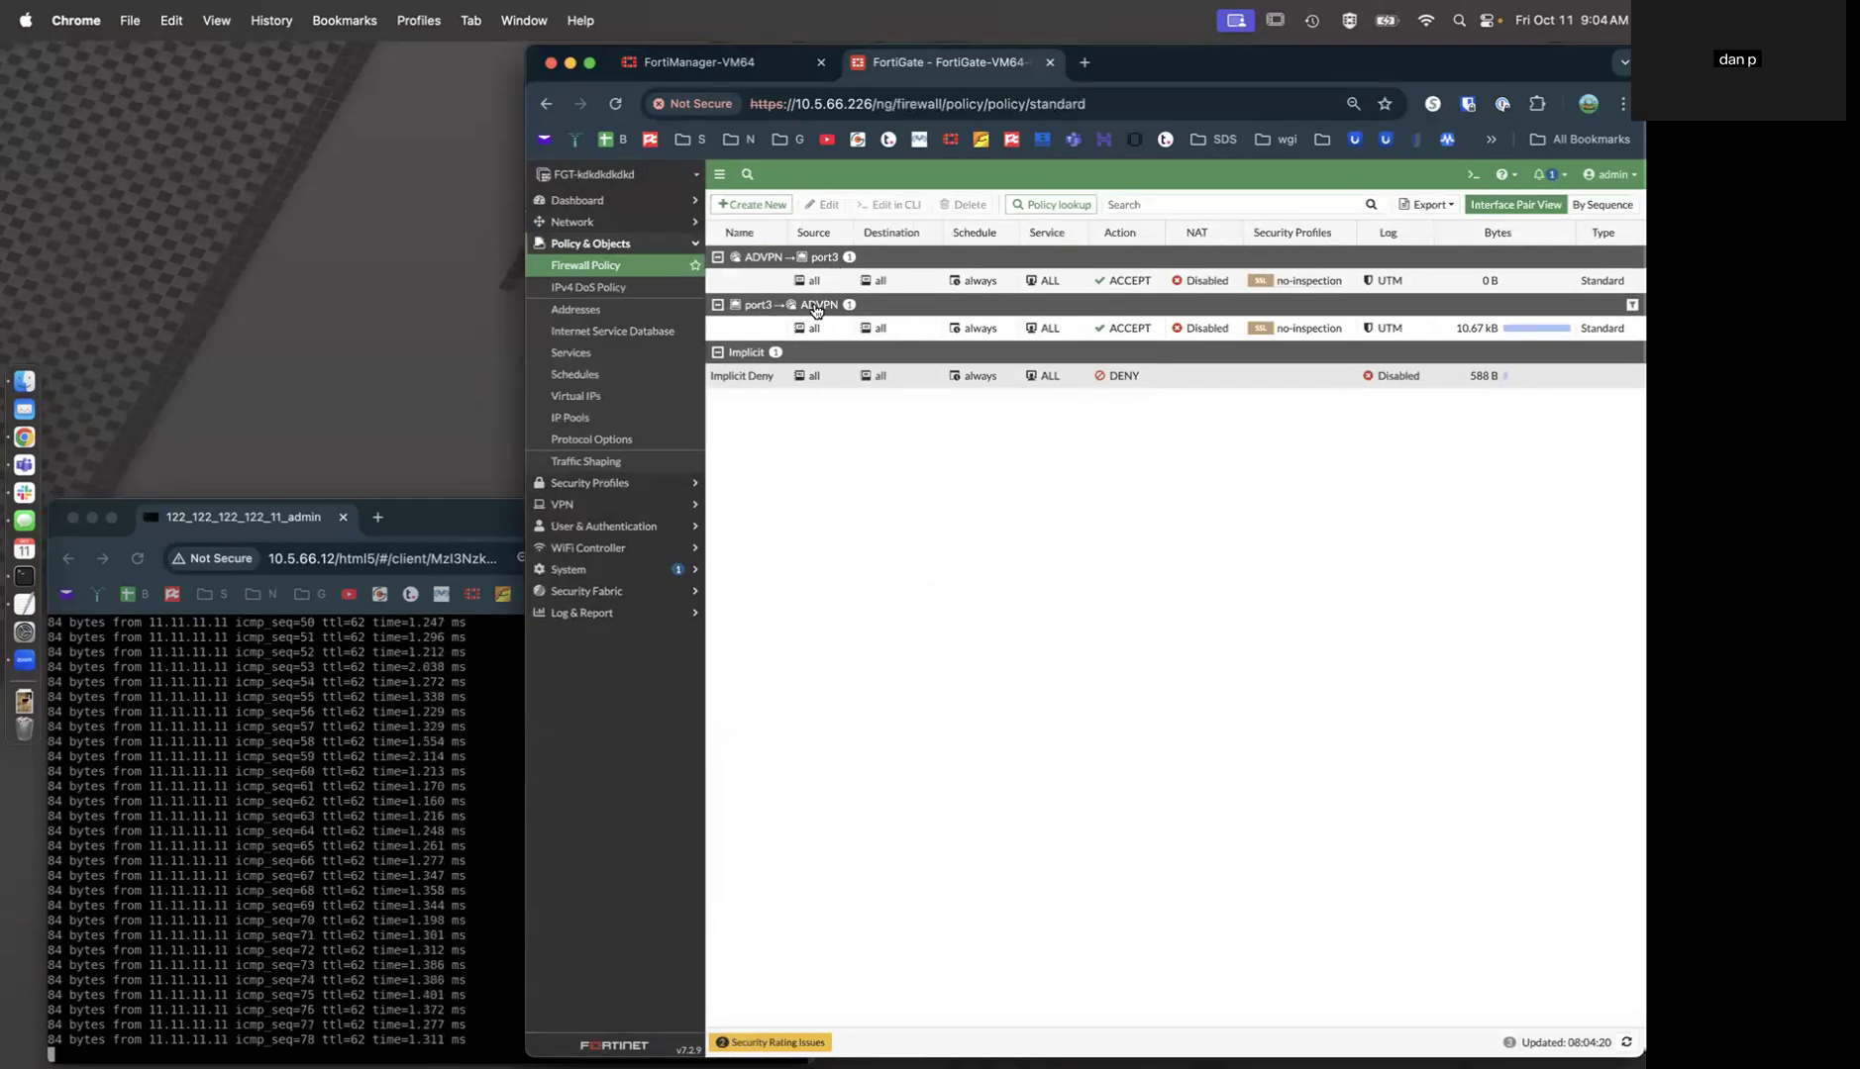
click(604, 504)
click(634, 331)
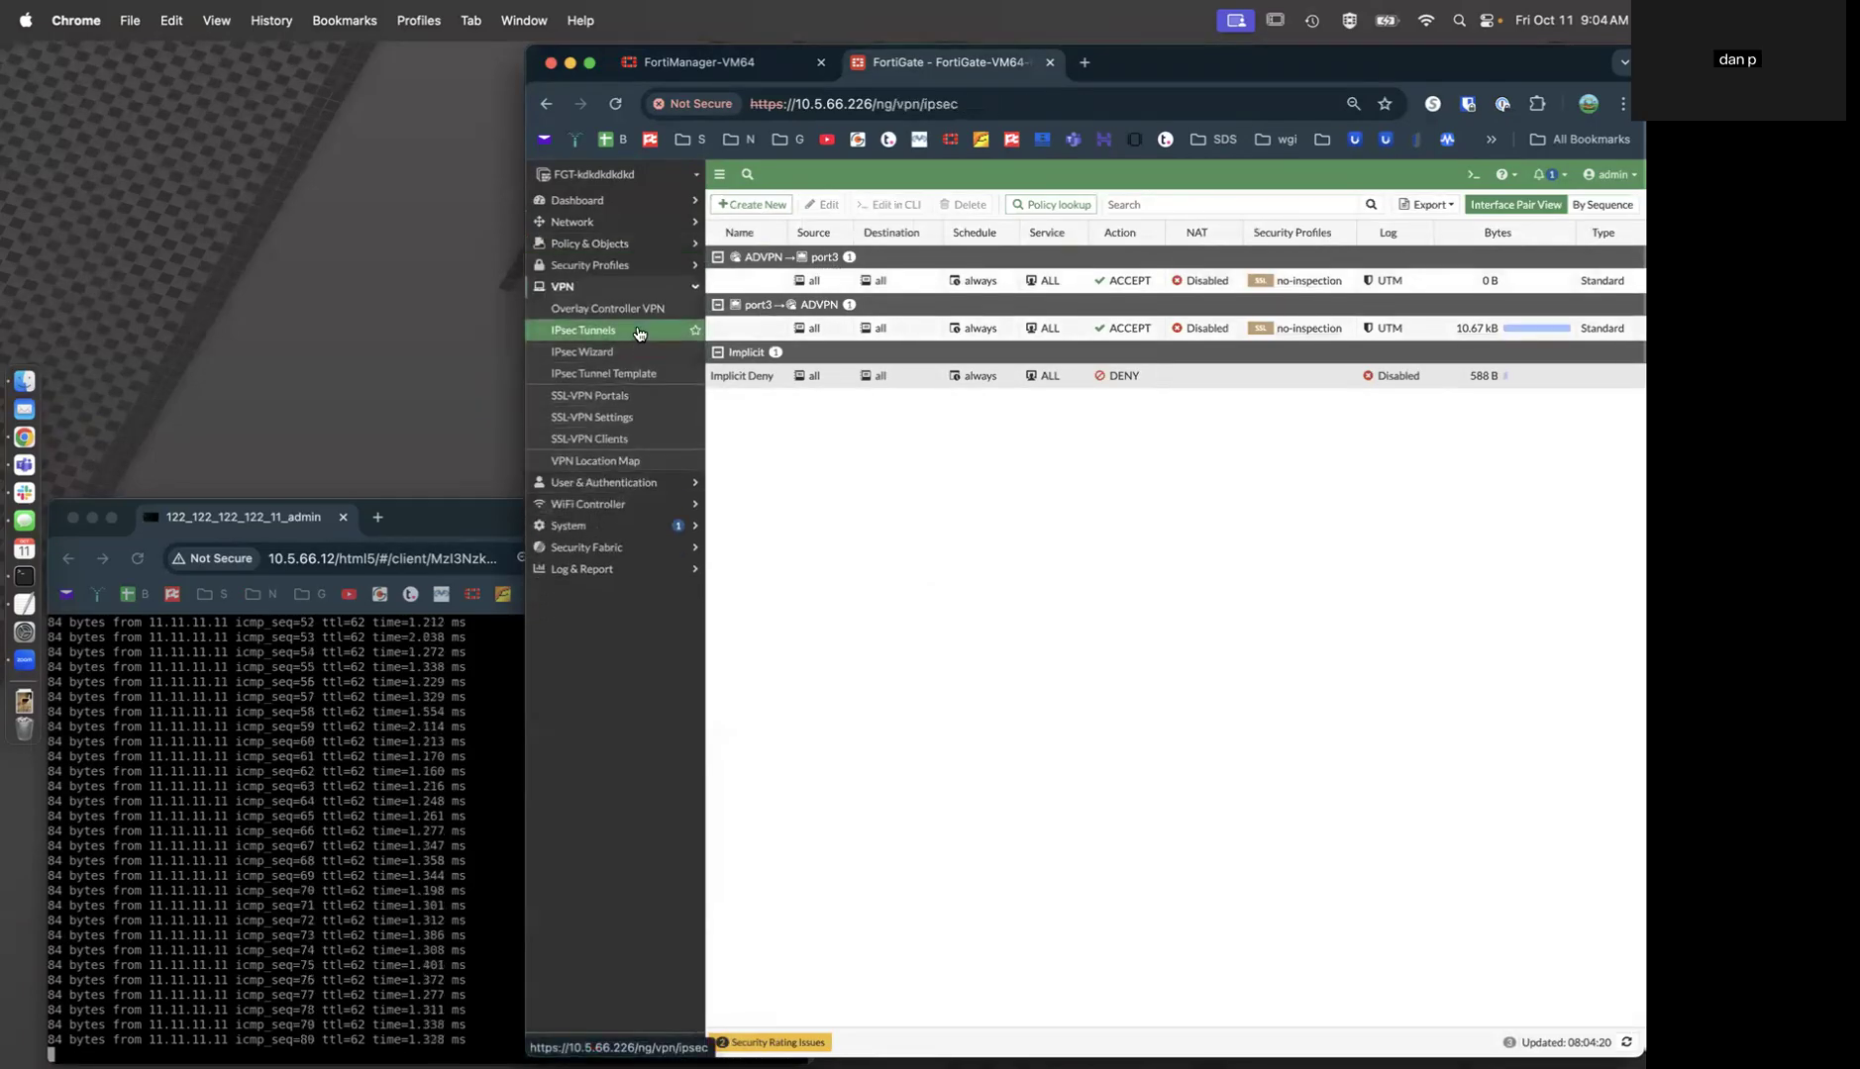